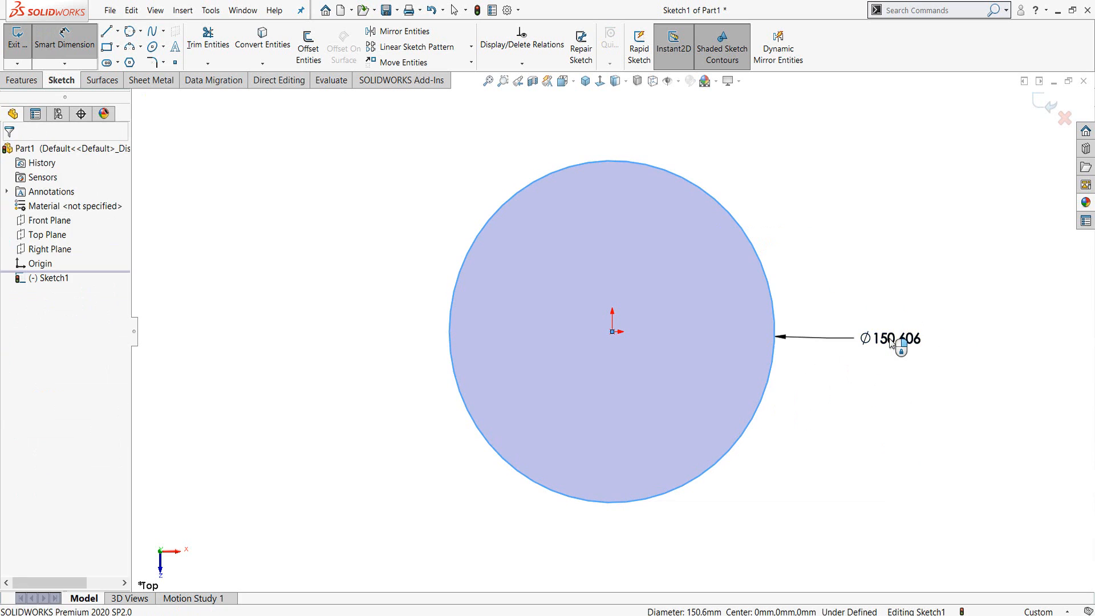
# - Set the sketched circle's diameter to 50 mm and extrude it as a Blind boss 50 mm high
pyautogui.write('50.00mm')
pyautogui.press('Return')
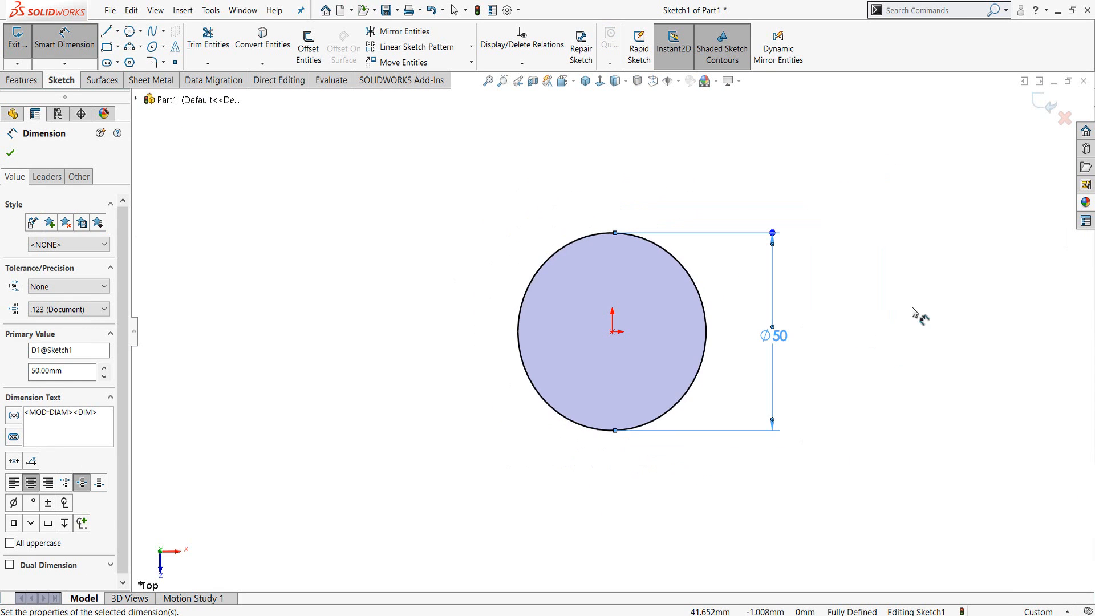
pyautogui.click(22, 80)
pyautogui.click(24, 48)
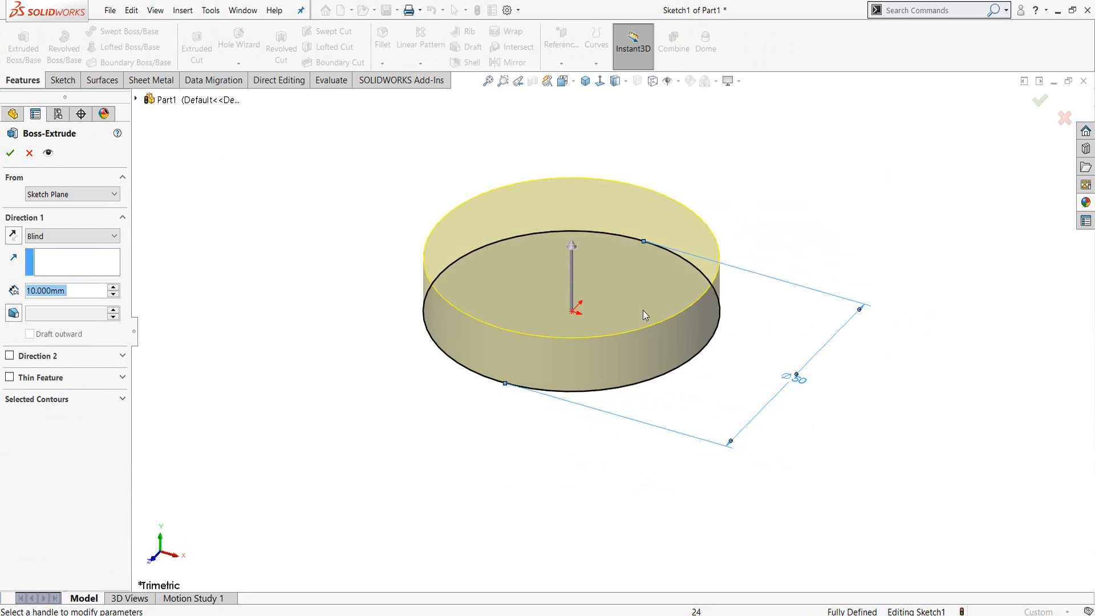
pyautogui.click(80, 235)
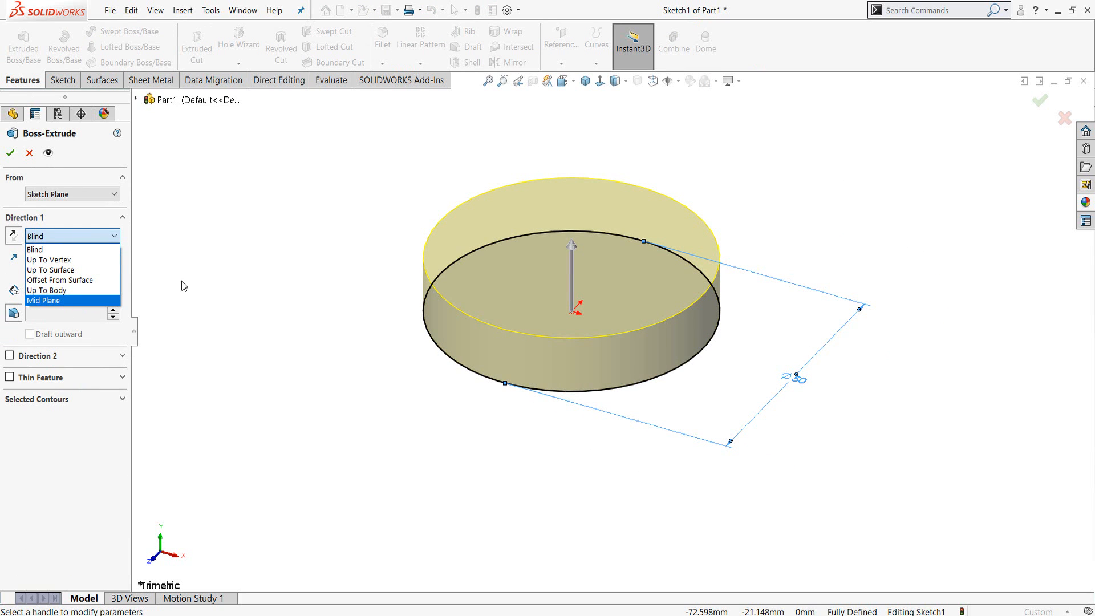
pyautogui.click(45, 249)
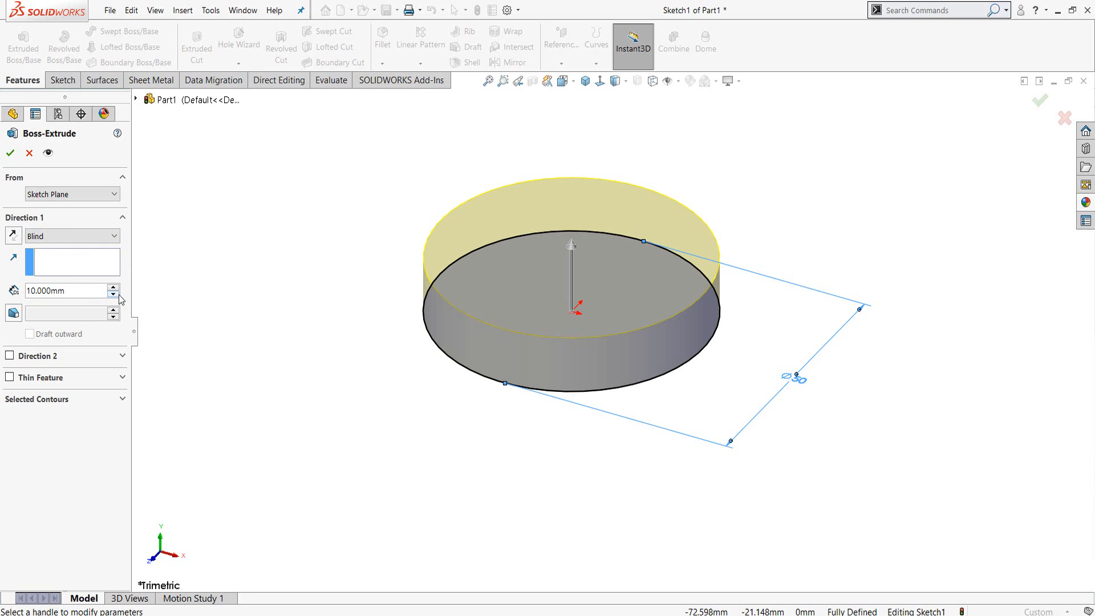
pyautogui.write('50')
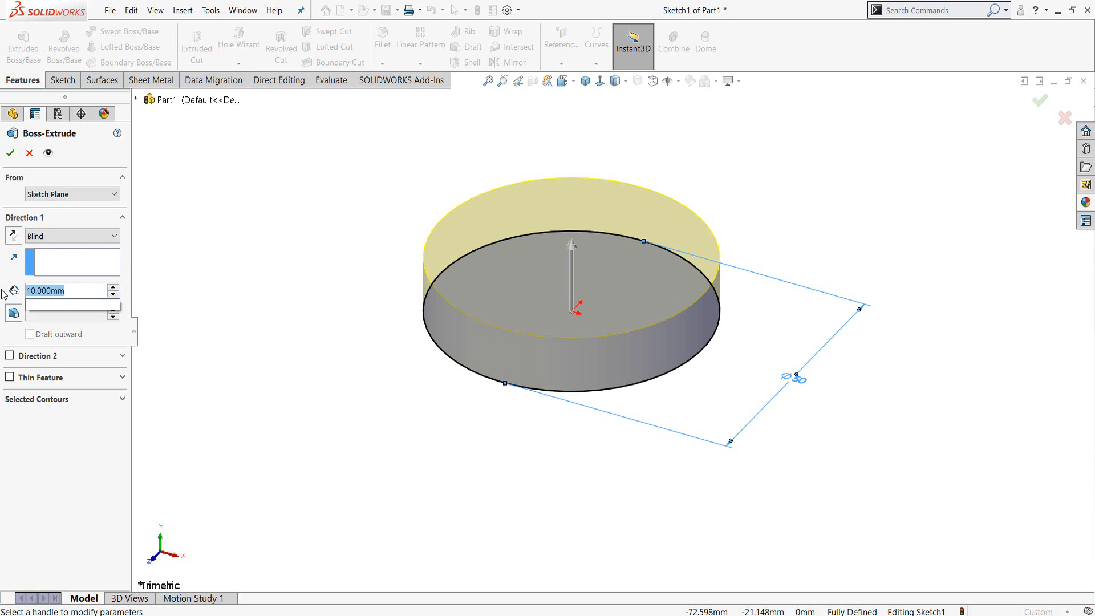
pyautogui.press('Return')
pyautogui.click(20, 158)
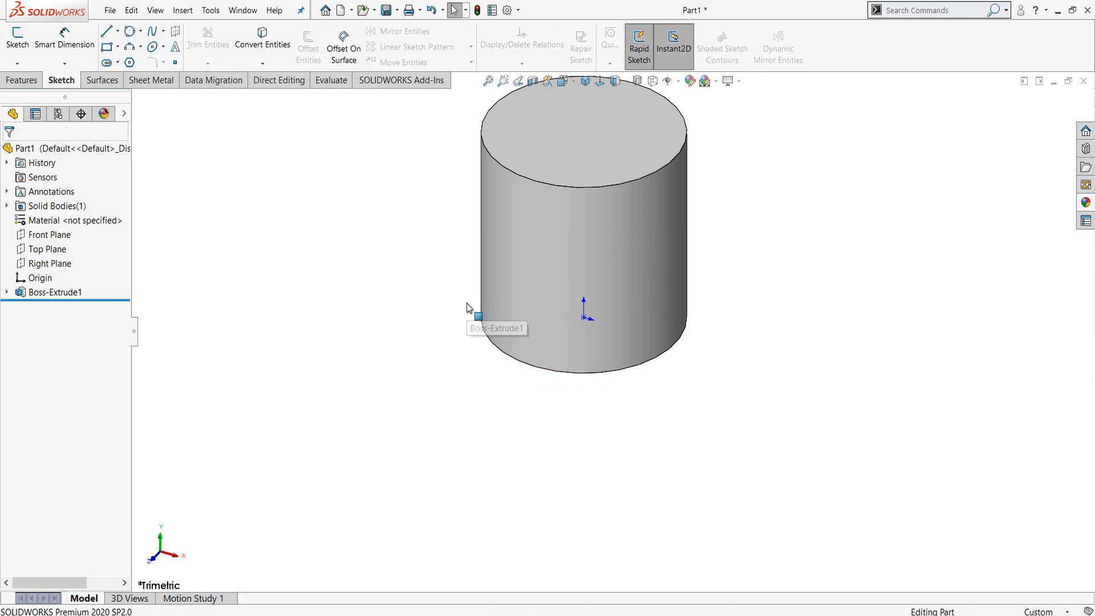
# - Add a 25 mm high Dome to the cylinder's top face
pyautogui.scroll(3, 630, 252)
pyautogui.scroll(-2, 685, 205)
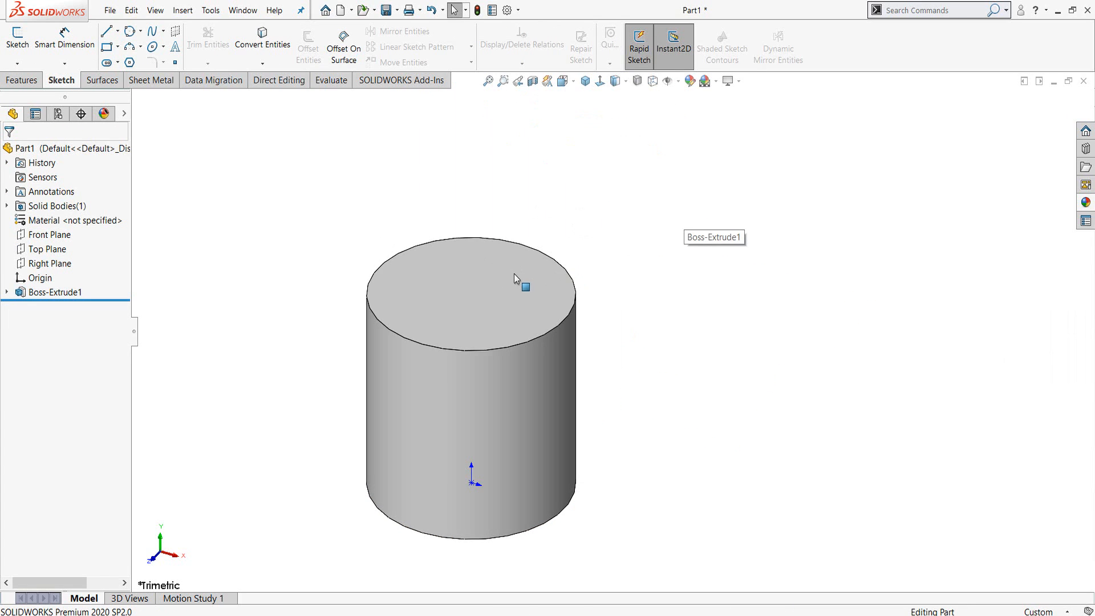
pyautogui.click(512, 274)
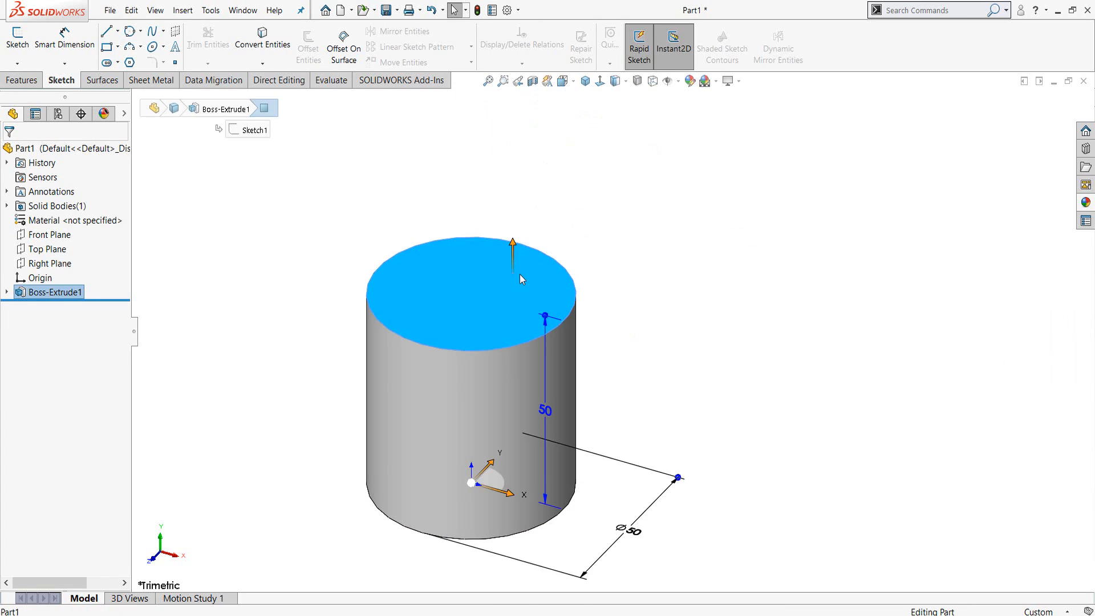
pyautogui.click(22, 81)
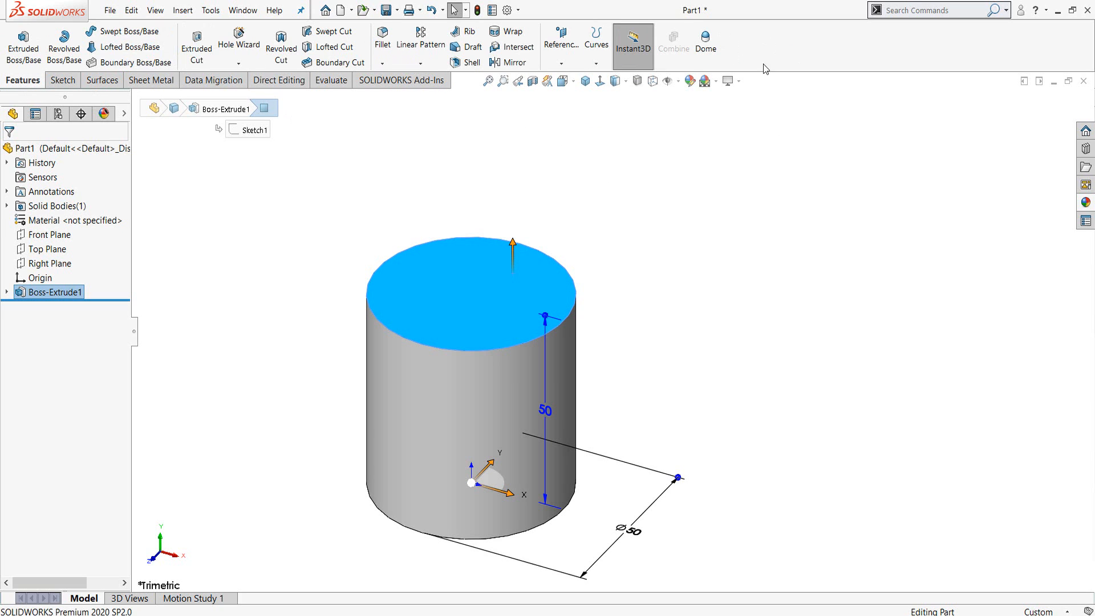
pyautogui.click(707, 40)
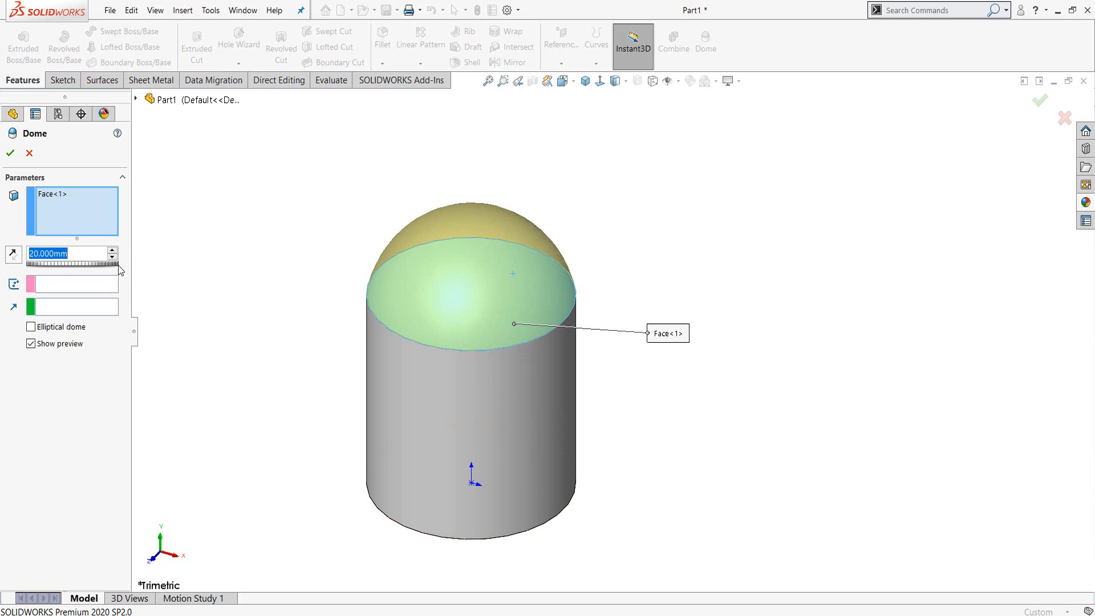
pyautogui.rightClick(74, 218)
pyautogui.click(136, 225)
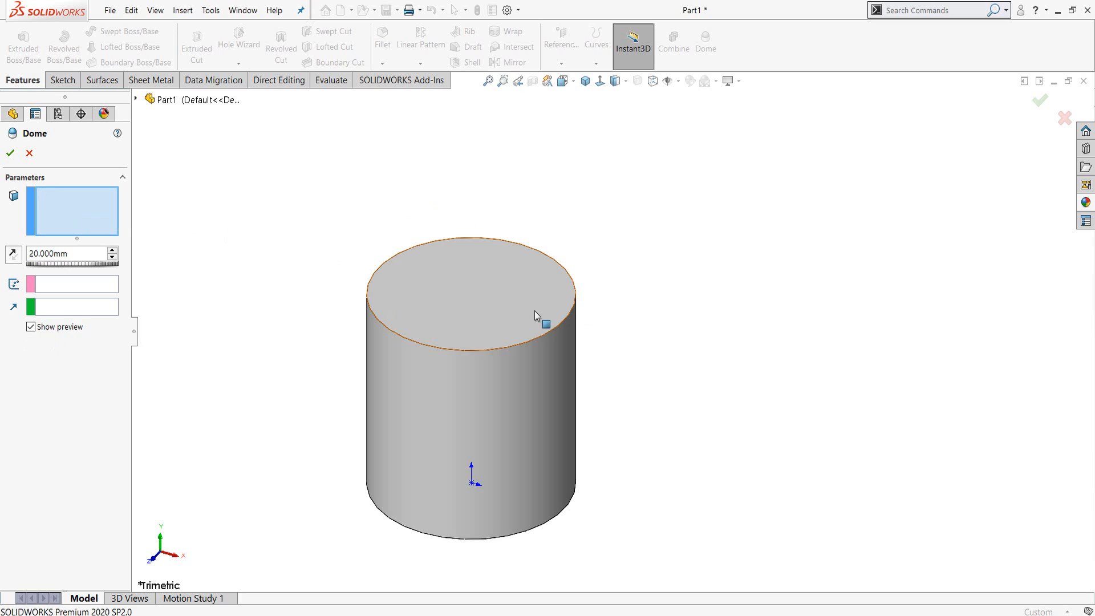
pyautogui.click(483, 290)
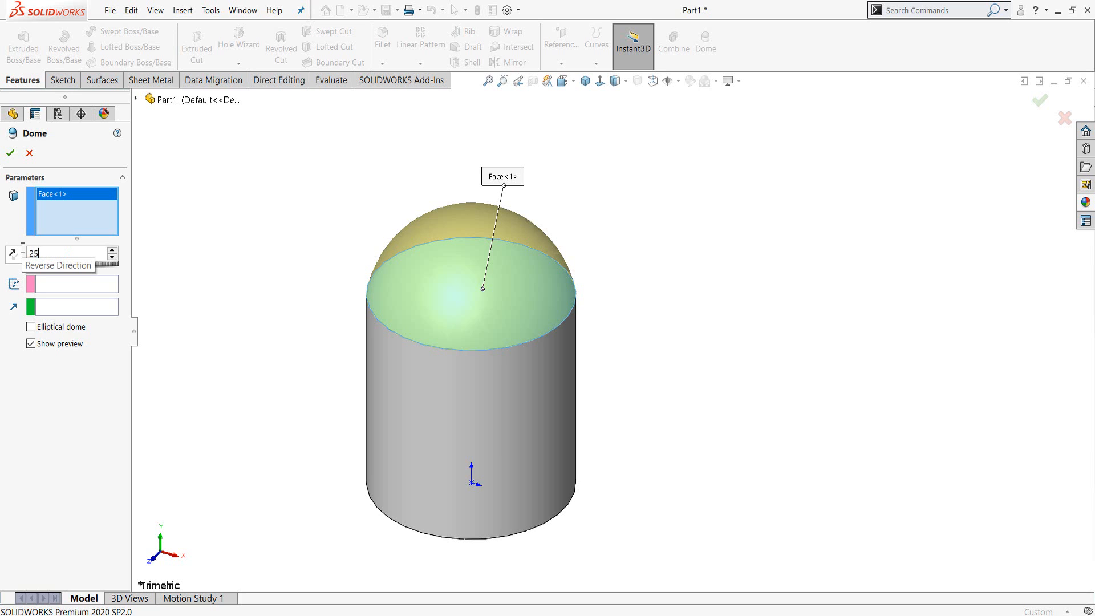
pyautogui.write('25')
pyautogui.press('Return')
pyautogui.click(10, 152)
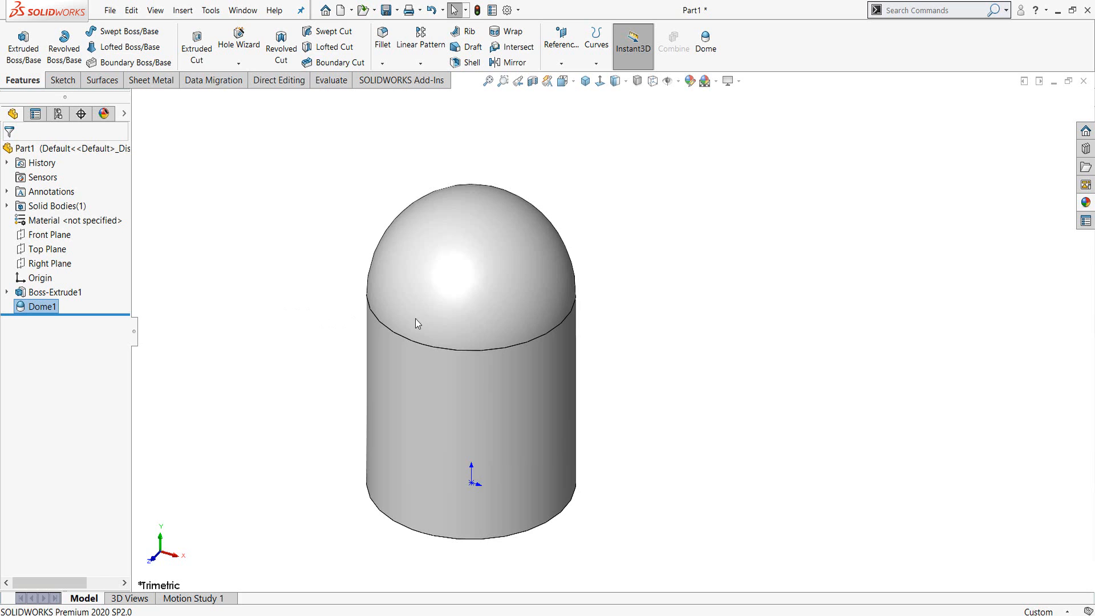
# - Start a sketch on the Front Plane and draw a corner rectangle about 67 by 4 mm across the body, just below the dome
pyautogui.moveTo(492, 283); pyautogui.dragTo(513, 282, button='middle')
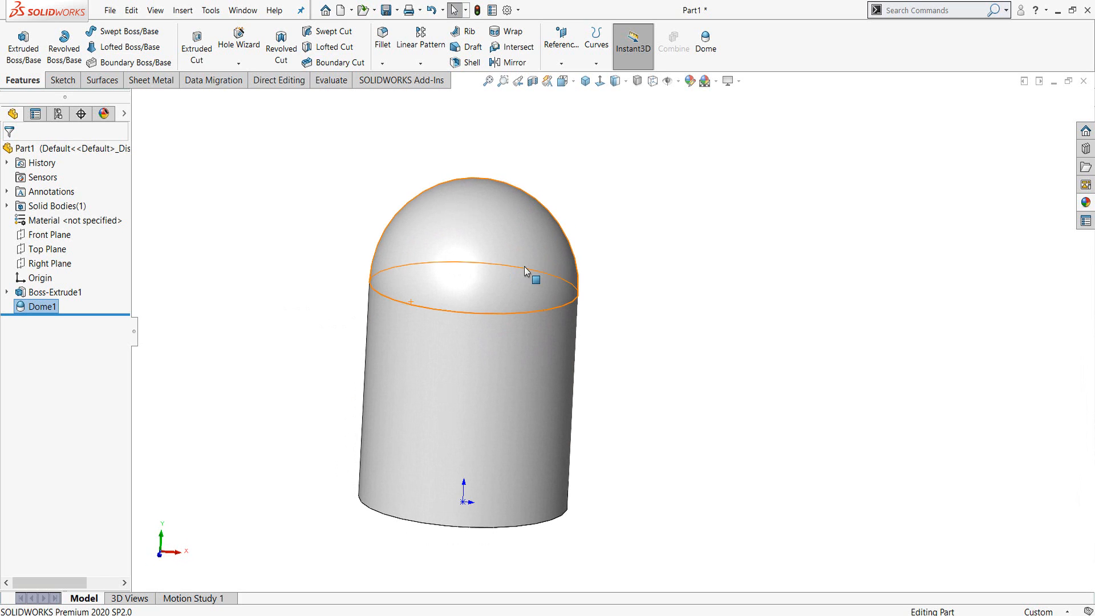
pyautogui.click(64, 239)
pyautogui.click(74, 216)
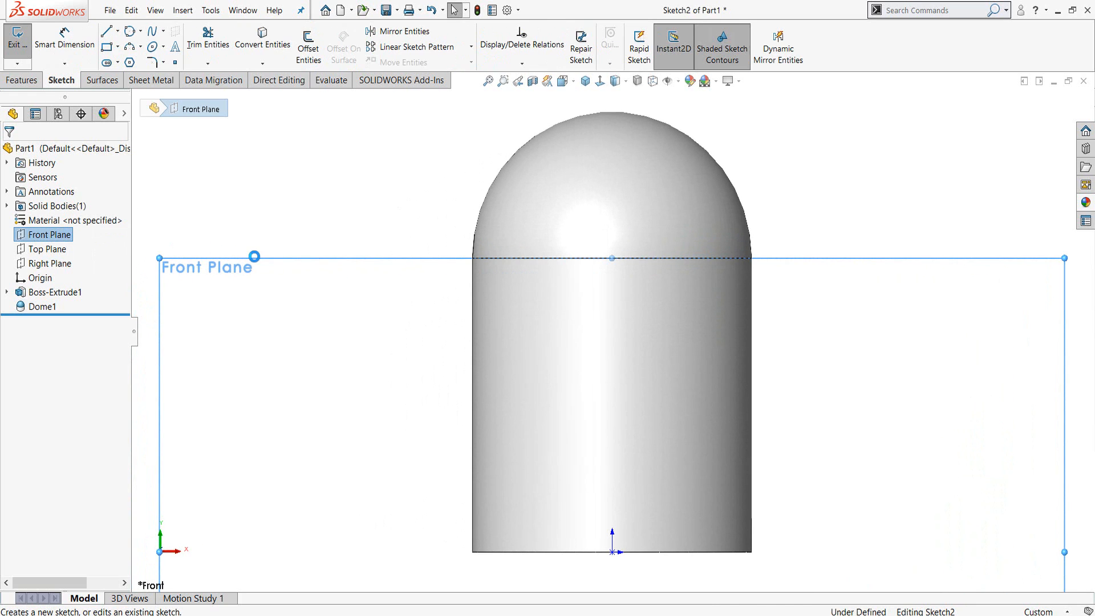
pyautogui.click(107, 48)
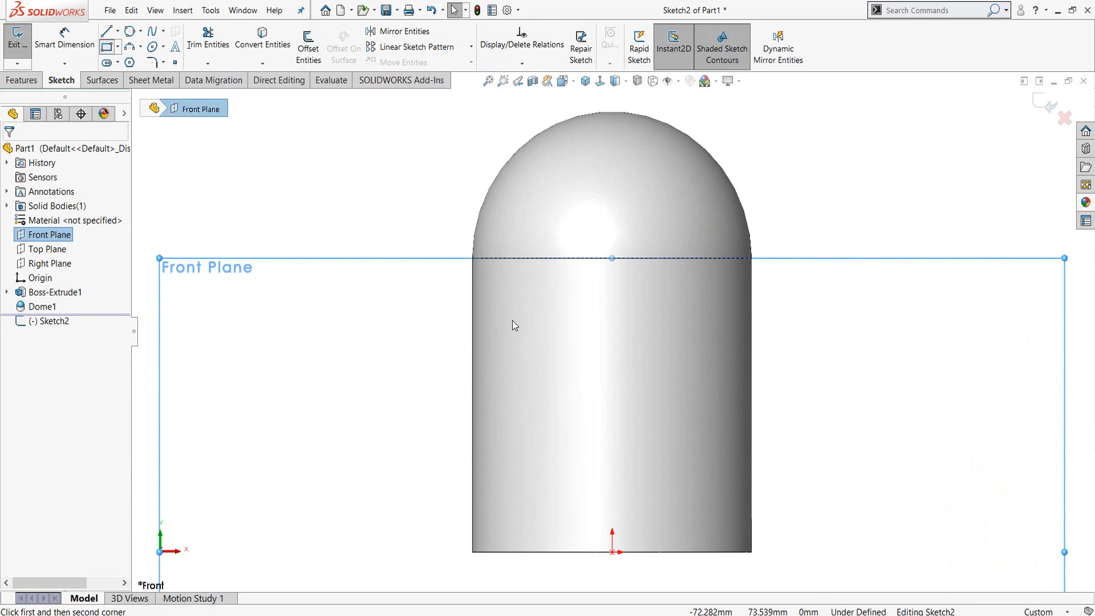
pyautogui.click(420, 259)
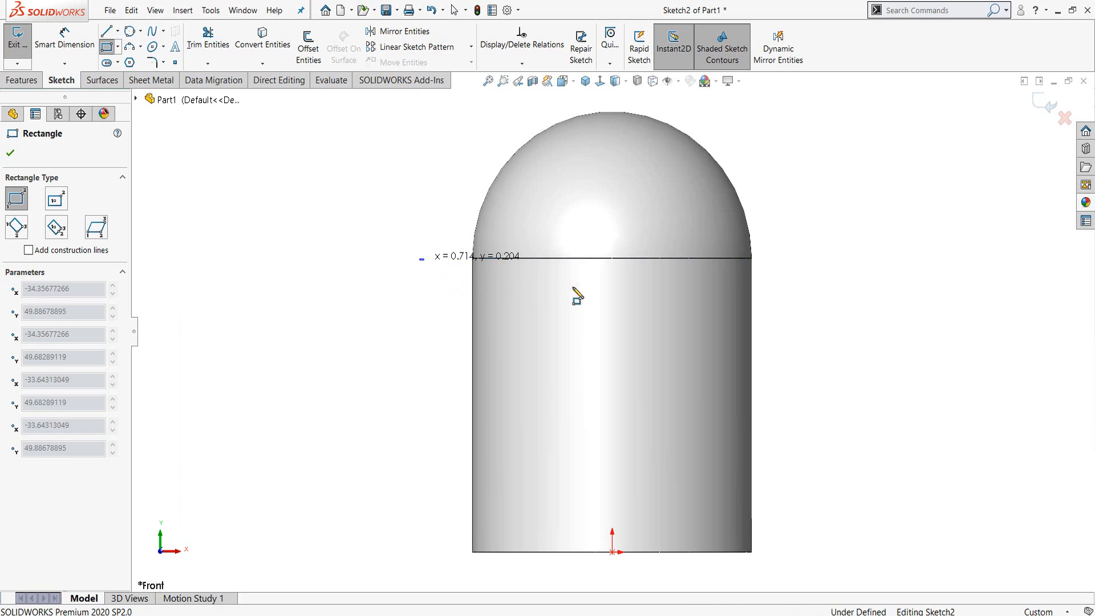
pyautogui.click(795, 280)
pyautogui.click(11, 153)
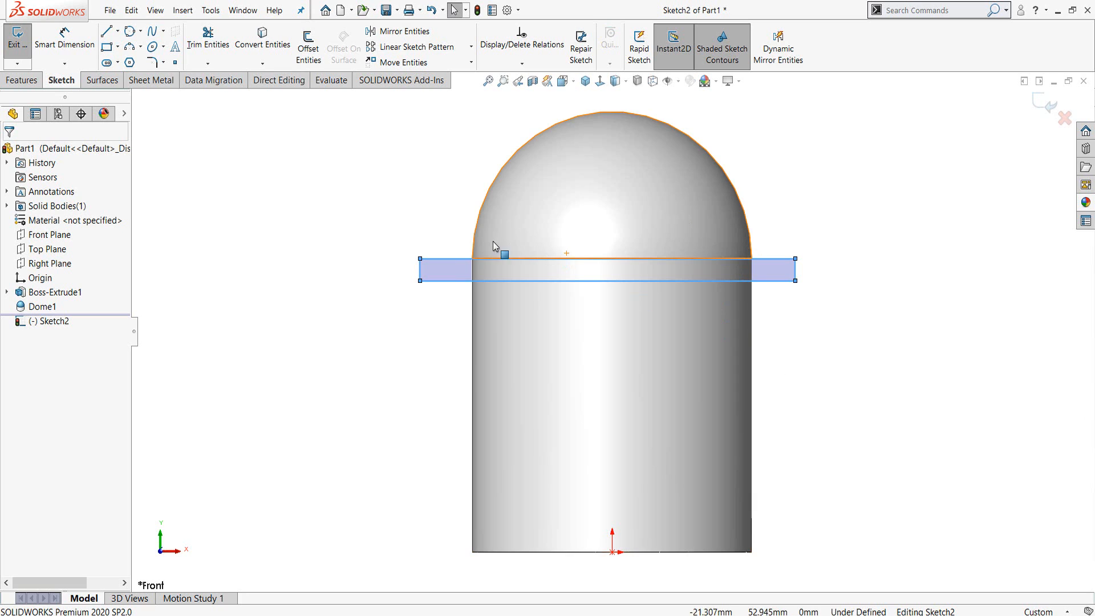
# - Dimension the rectangle to 67 mm wide and 2 mm high
pyautogui.moveTo(913, 319); pyautogui.dragTo(901, 299, button='right')
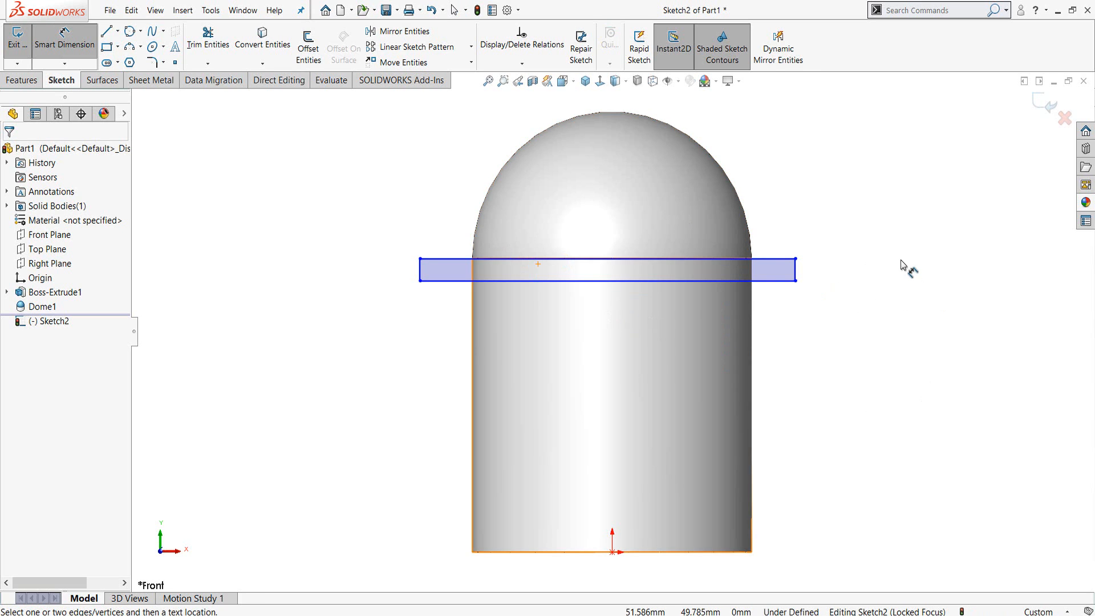
pyautogui.click(624, 259)
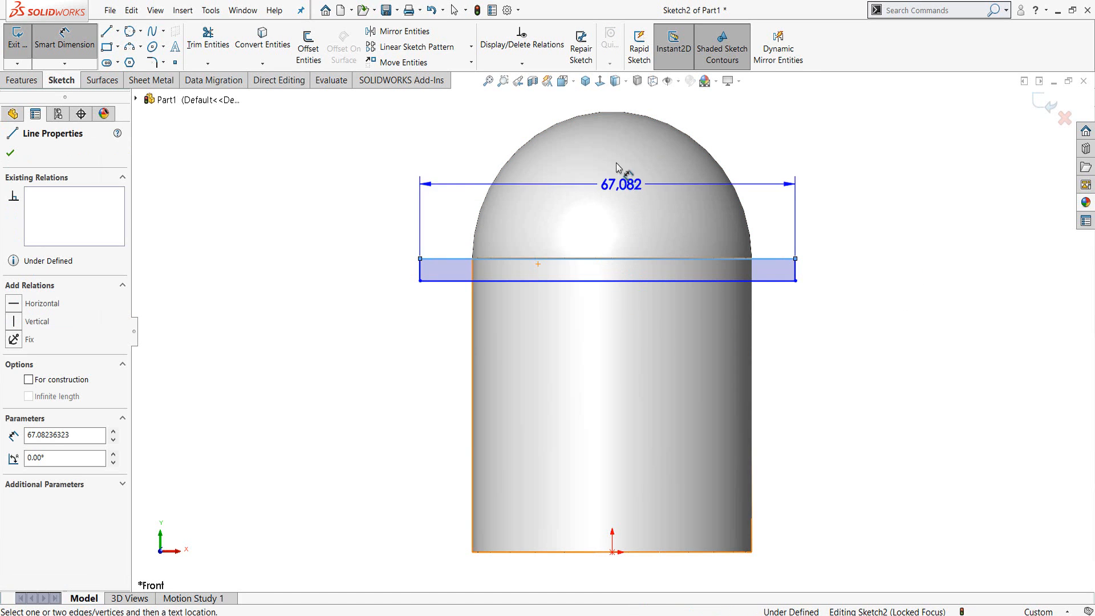
pyautogui.click(614, 110)
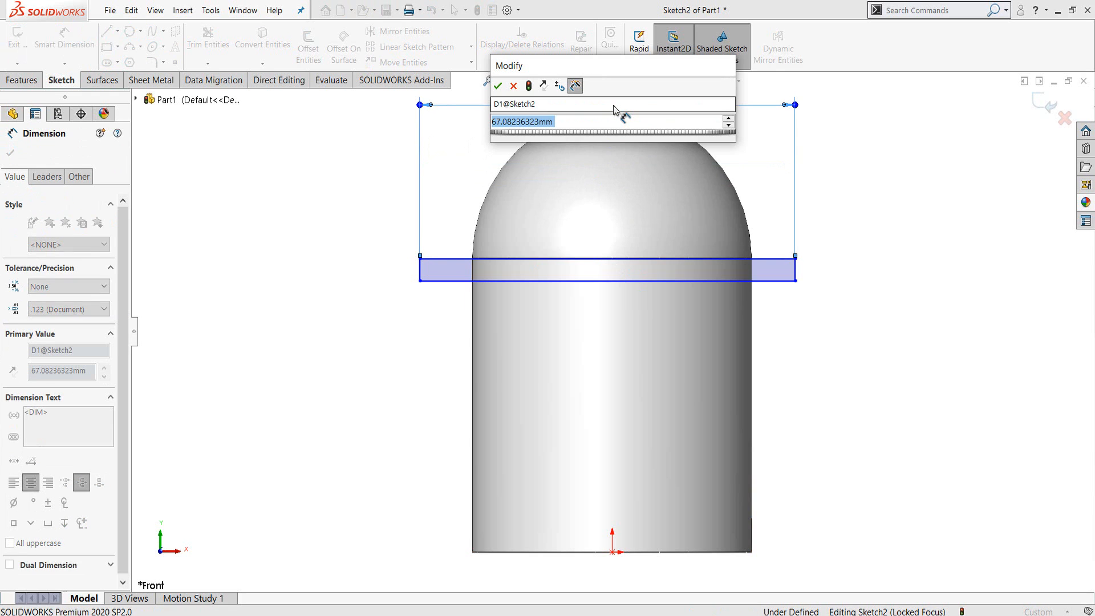
pyautogui.write('67')
pyautogui.press('Return')
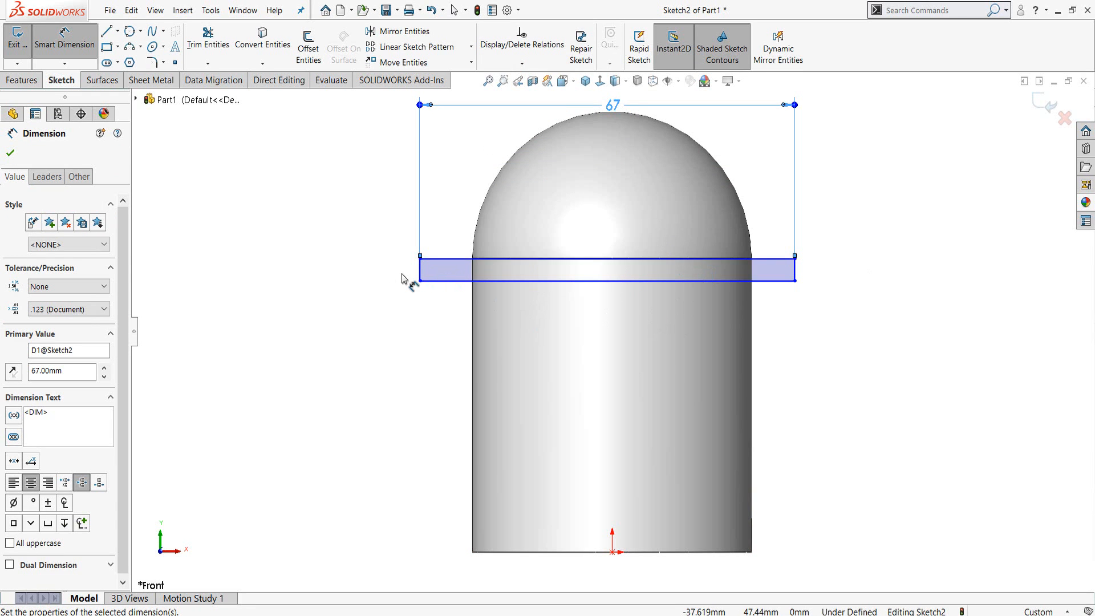
pyautogui.click(421, 274)
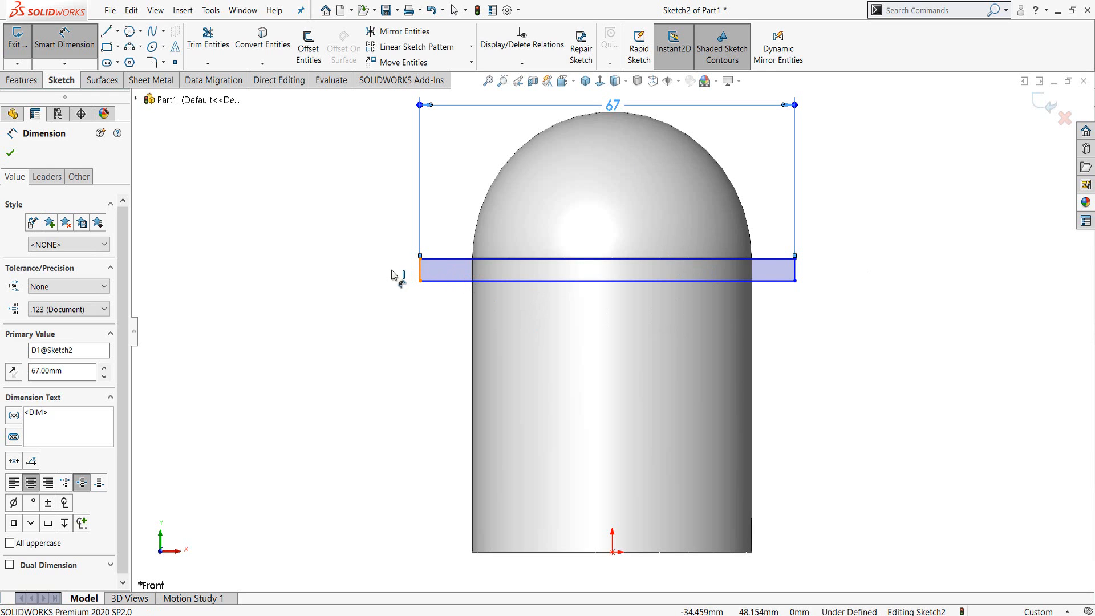
pyautogui.click(391, 278)
pyautogui.write('2')
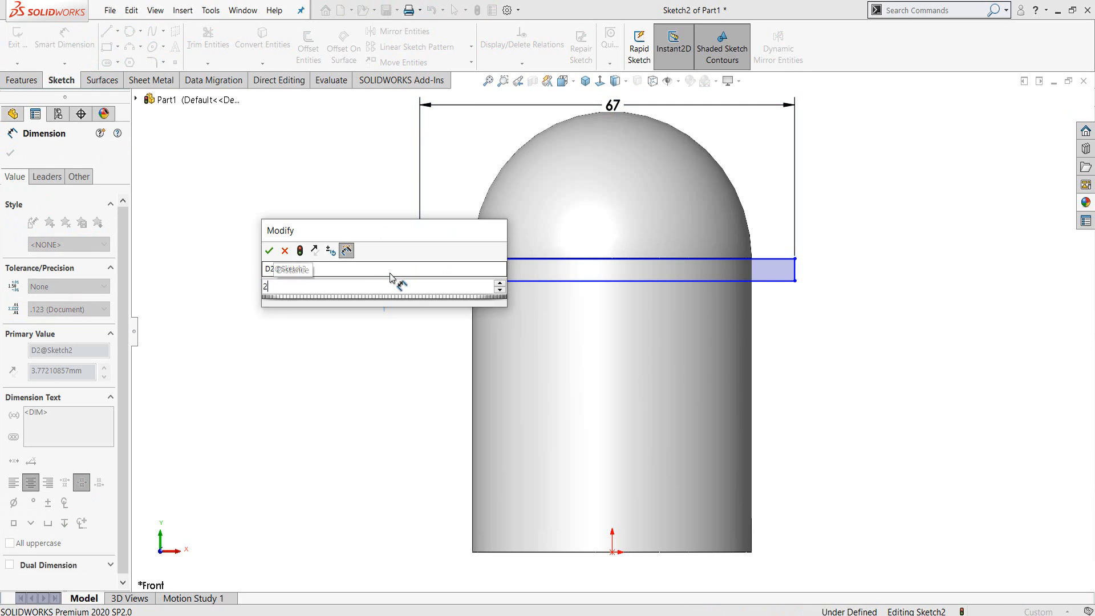
pyautogui.press('Return')
pyautogui.click(10, 152)
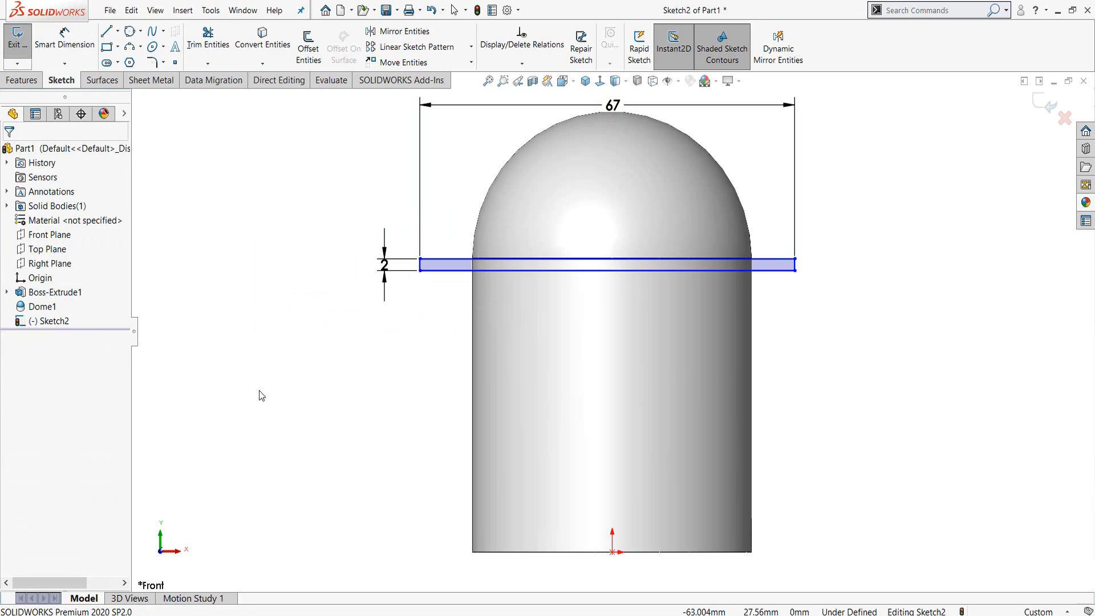
# - Draw a construction line from the midpoint of the rectangle's top line to the origin and make it vertical
pyautogui.moveTo(258, 390); pyautogui.dragTo(308, 331, button='right')
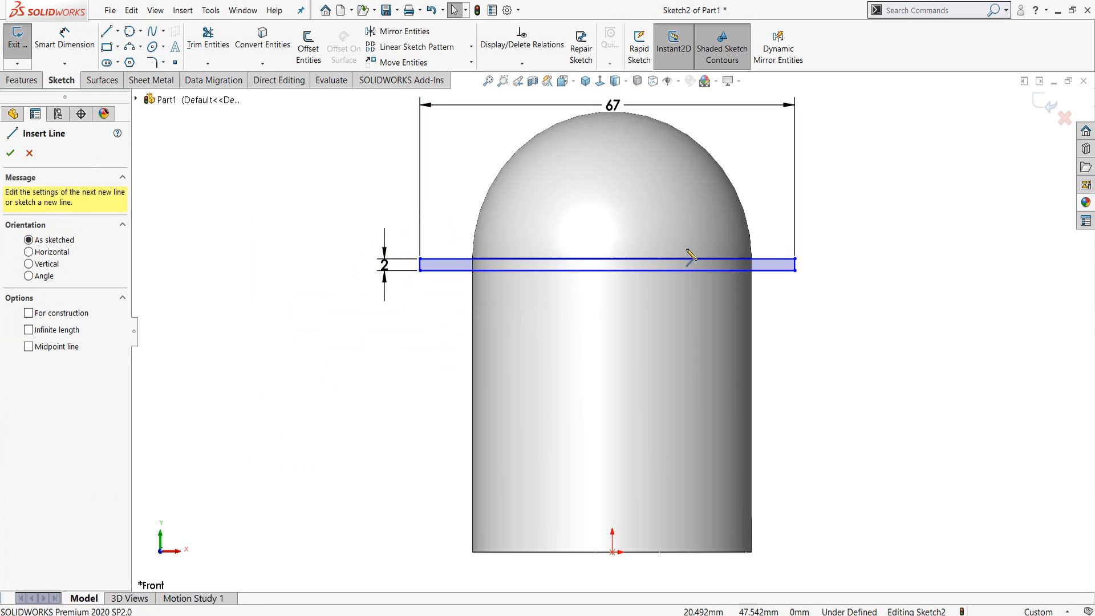
pyautogui.click(607, 258)
pyautogui.click(612, 552)
pyautogui.rightClick(613, 552)
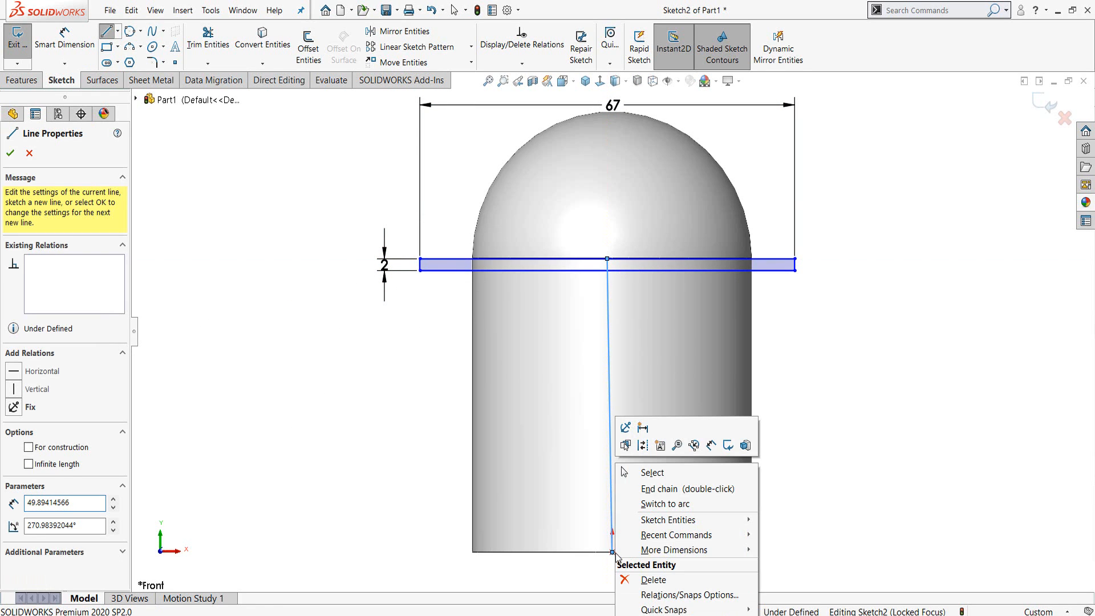
pyautogui.click(652, 472)
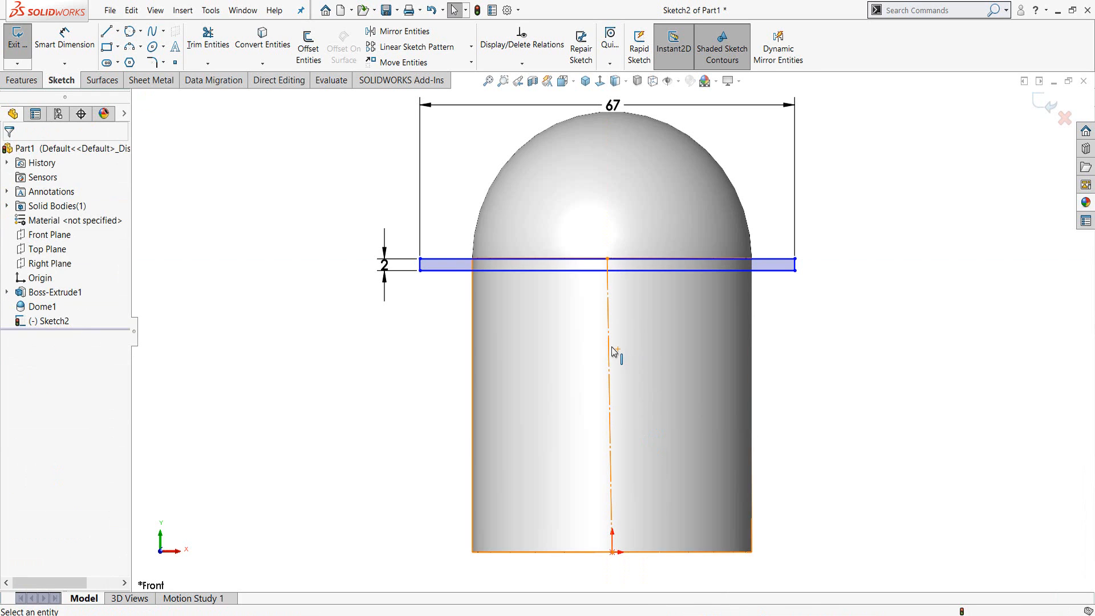
pyautogui.click(613, 351)
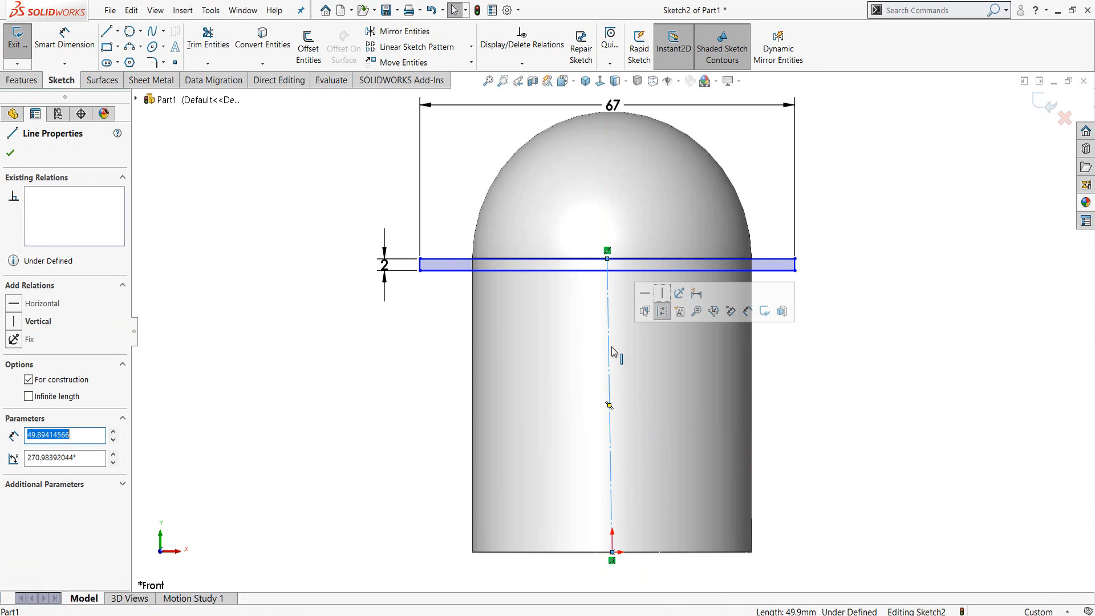
pyautogui.click(662, 293)
pyautogui.click(892, 433)
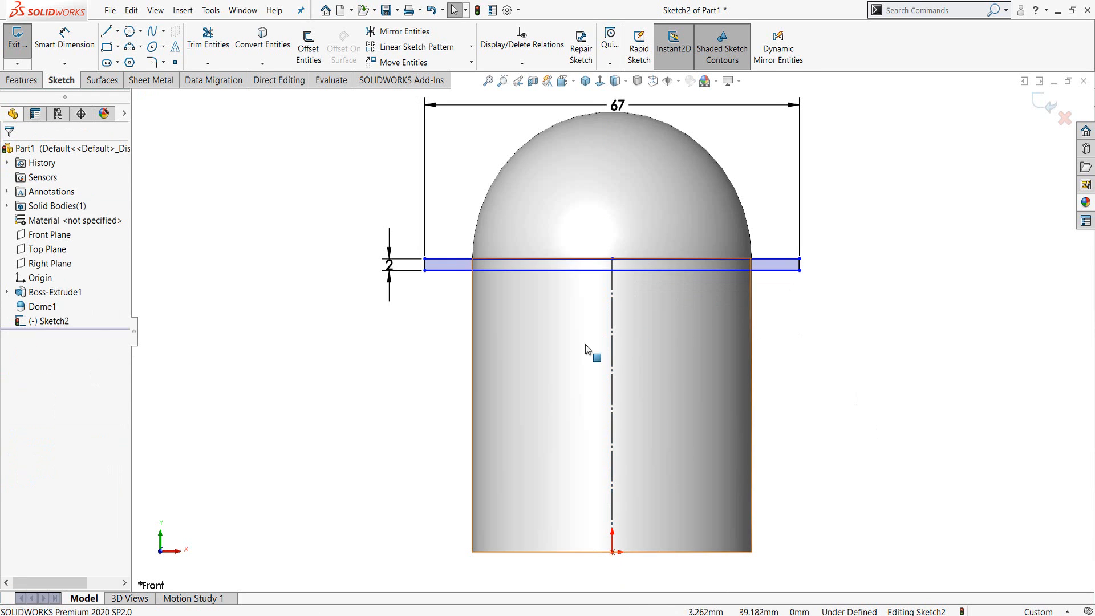
# - Make the rectangle's top line collinear with the circular edge between the cylinder and the dome
pyautogui.click(529, 264)
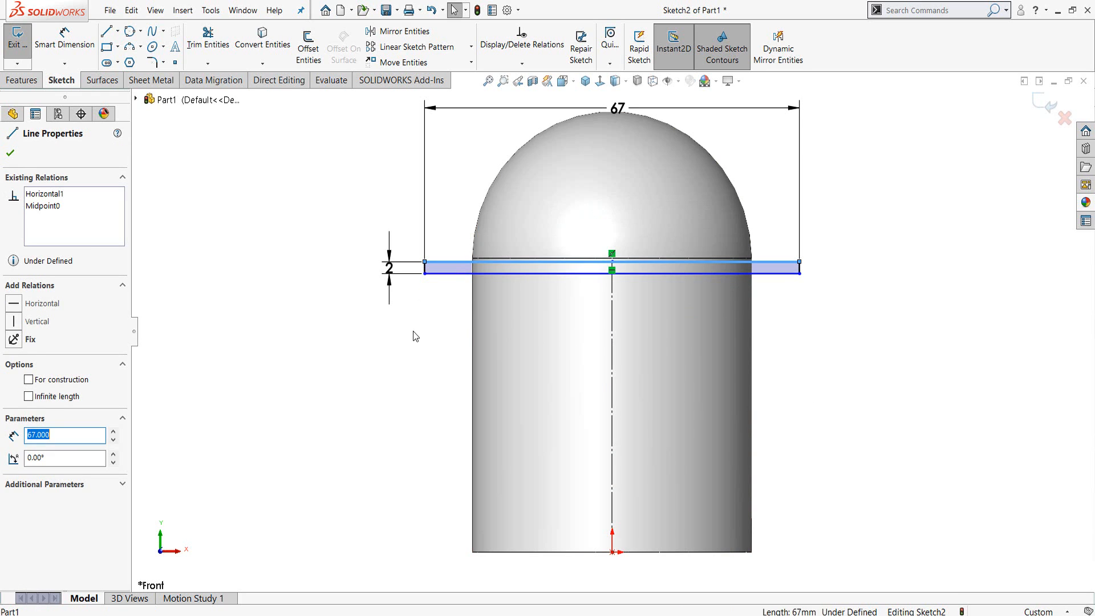
pyautogui.click(413, 330)
pyautogui.scroll(-5, 508, 265)
pyautogui.click(517, 265)
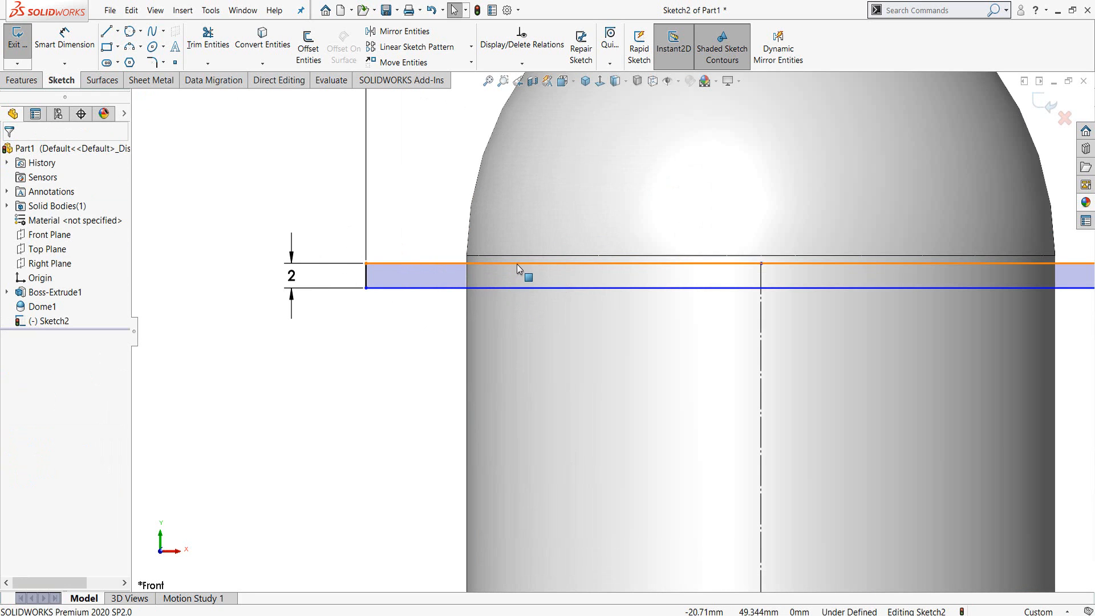
pyautogui.keyDown('ctrl'); pyautogui.click(523, 255); pyautogui.keyUp('ctrl')
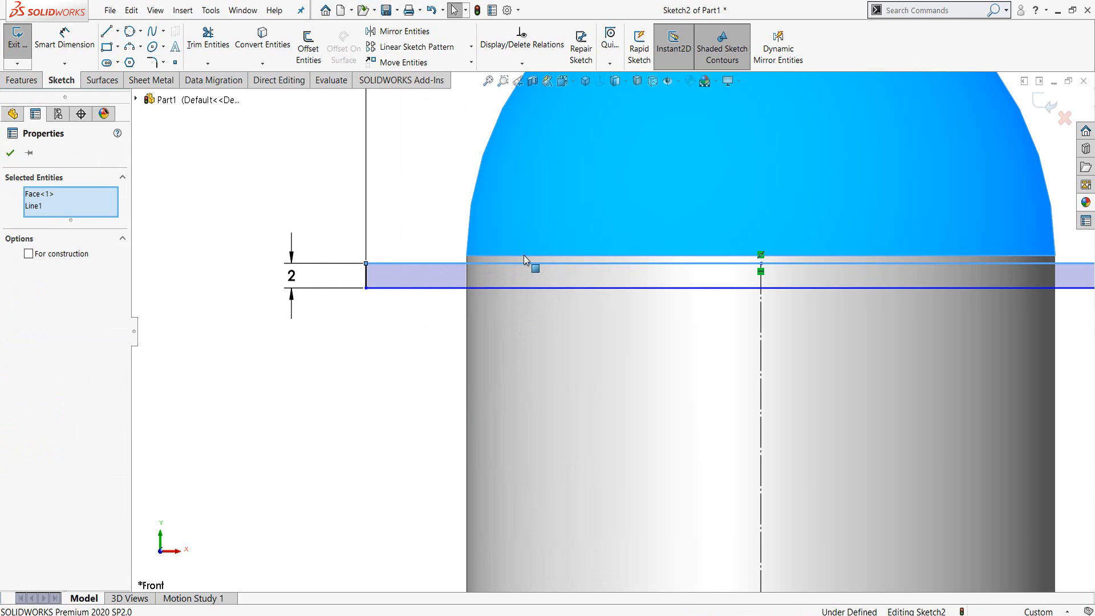
pyautogui.click(395, 226)
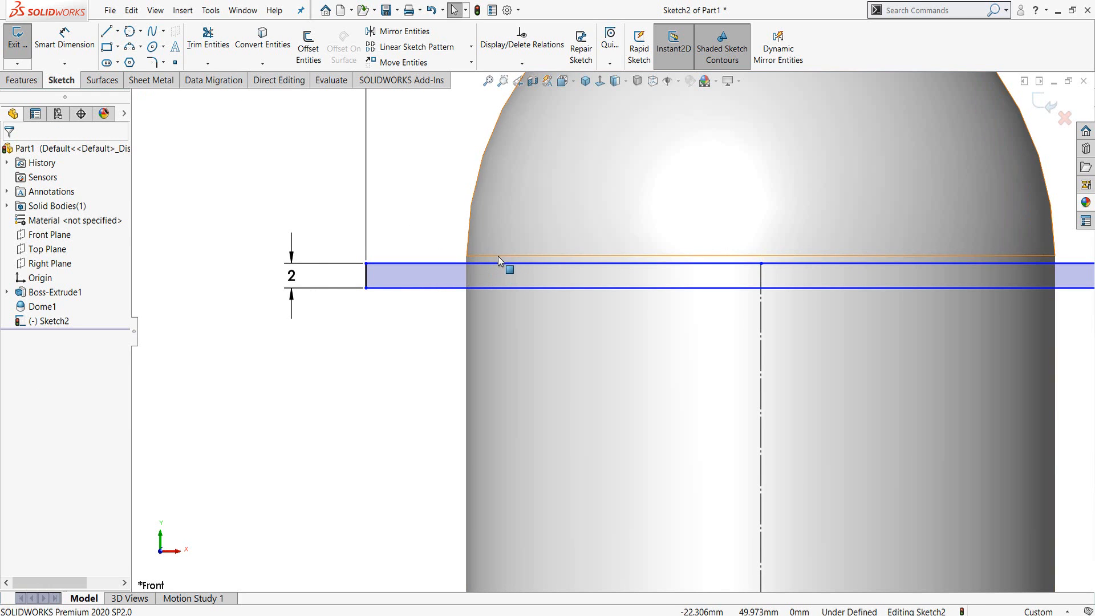
pyautogui.click(503, 263)
pyautogui.keyDown('ctrl'); pyautogui.click(505, 256); pyautogui.keyUp('ctrl')
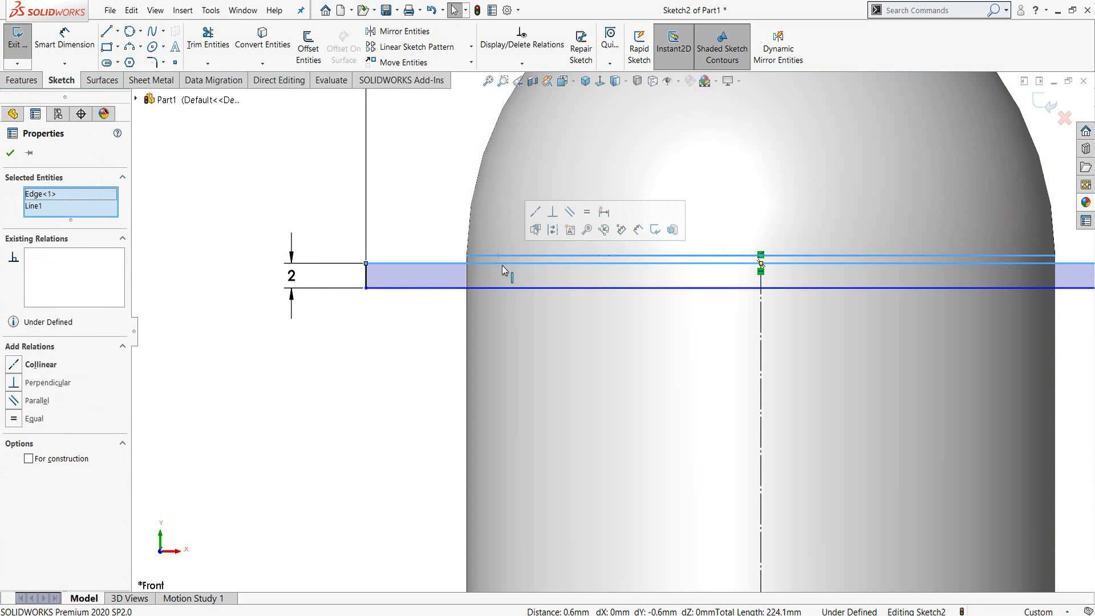
pyautogui.click(22, 367)
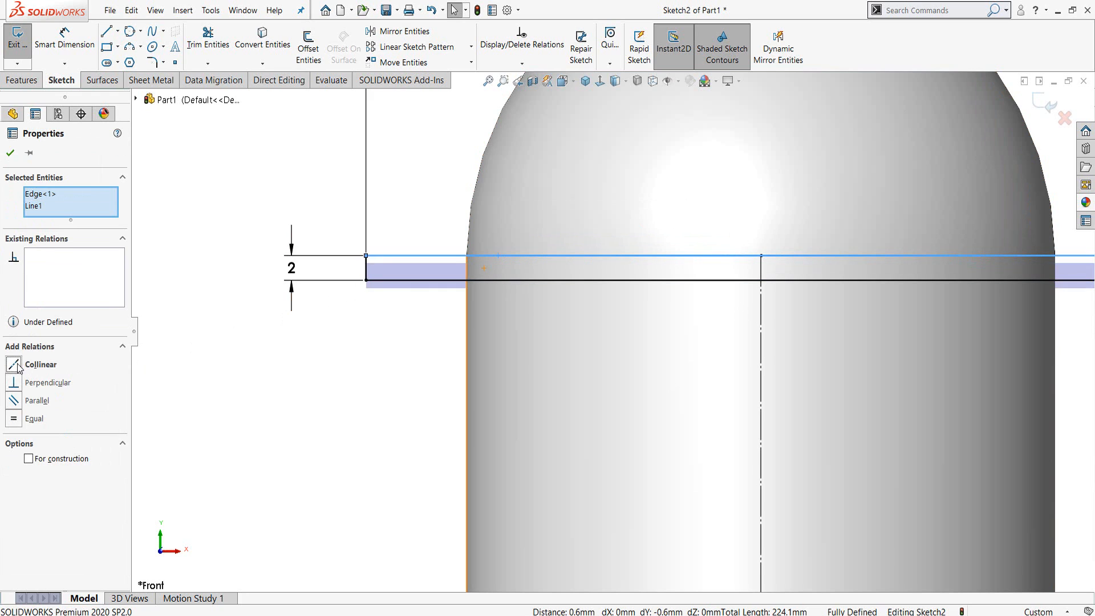
pyautogui.click(412, 342)
pyautogui.scroll(3, 677, 372)
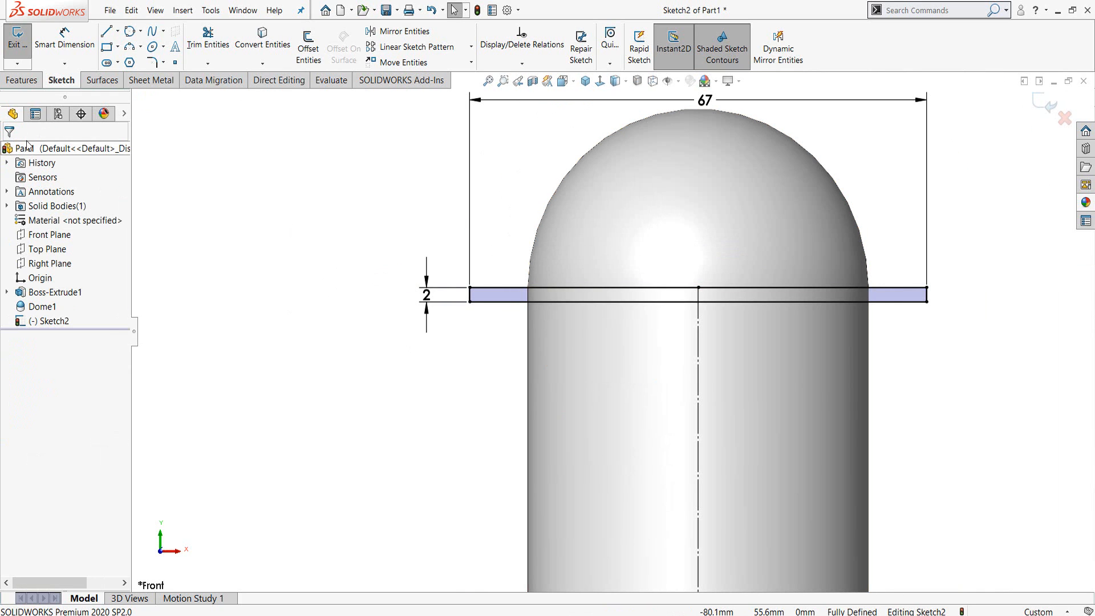
# - Cut the rectangle through the body with a Mid Plane Cut-Extrude 50 mm deep, keeping all bodies
pyautogui.click(21, 81)
pyautogui.click(196, 48)
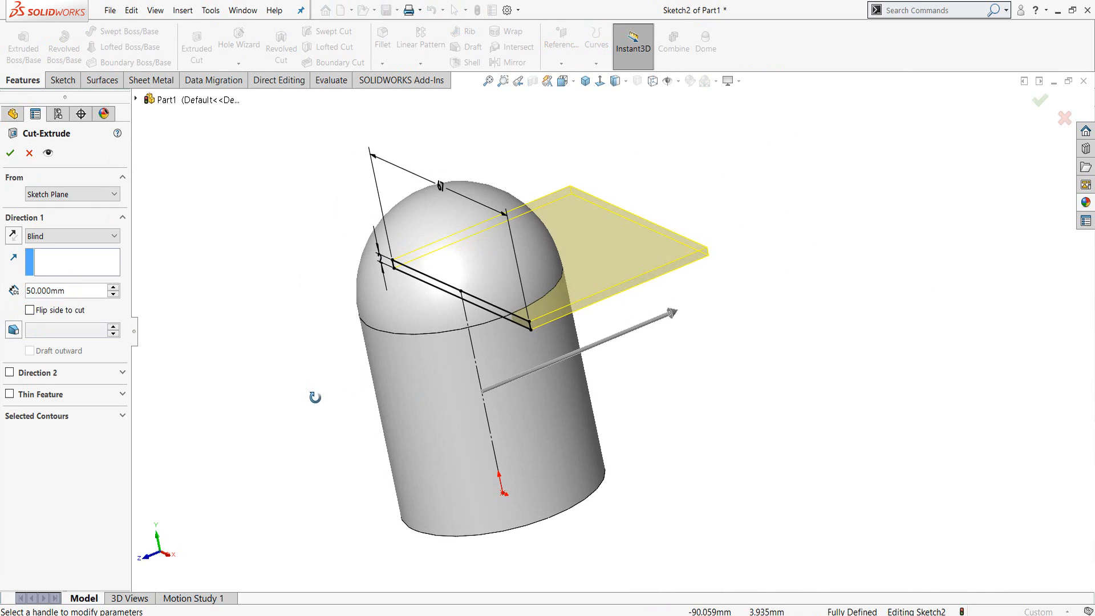
pyautogui.click(81, 236)
pyautogui.click(67, 332)
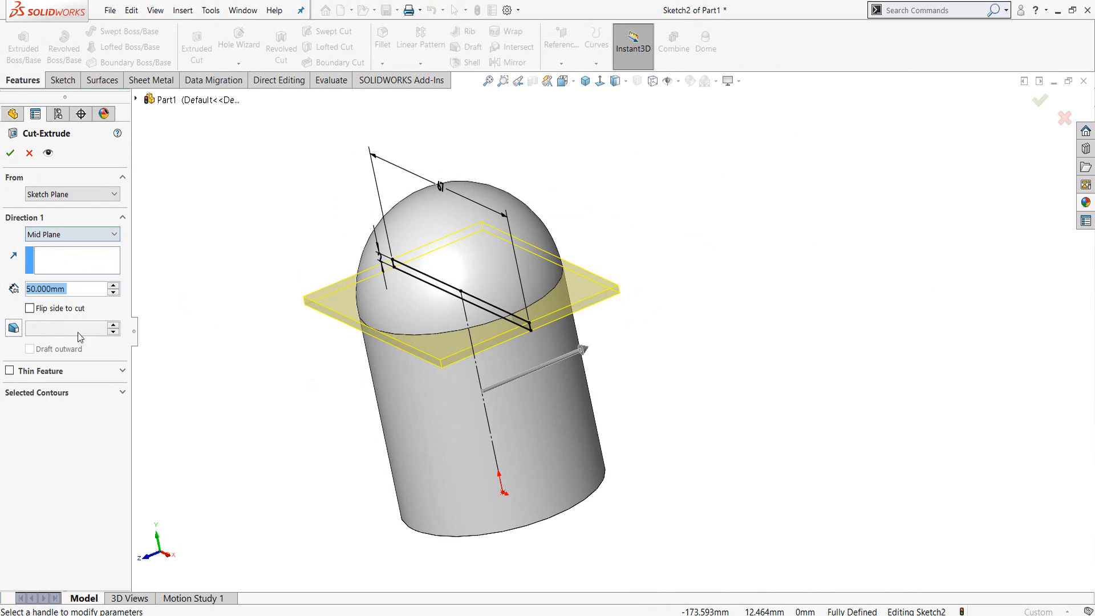
pyautogui.click(11, 153)
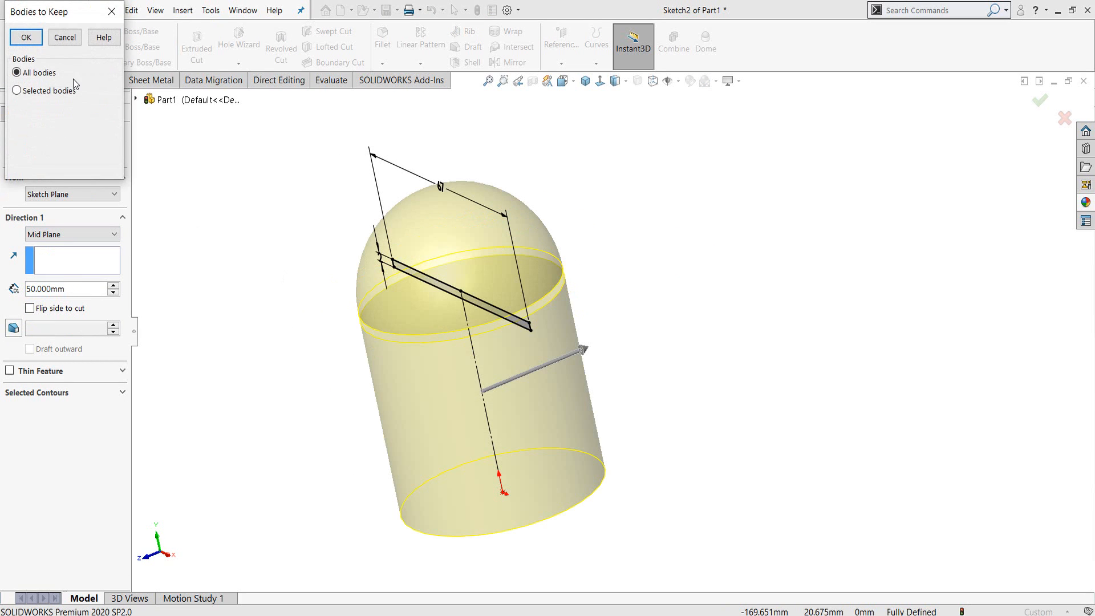
pyautogui.click(40, 37)
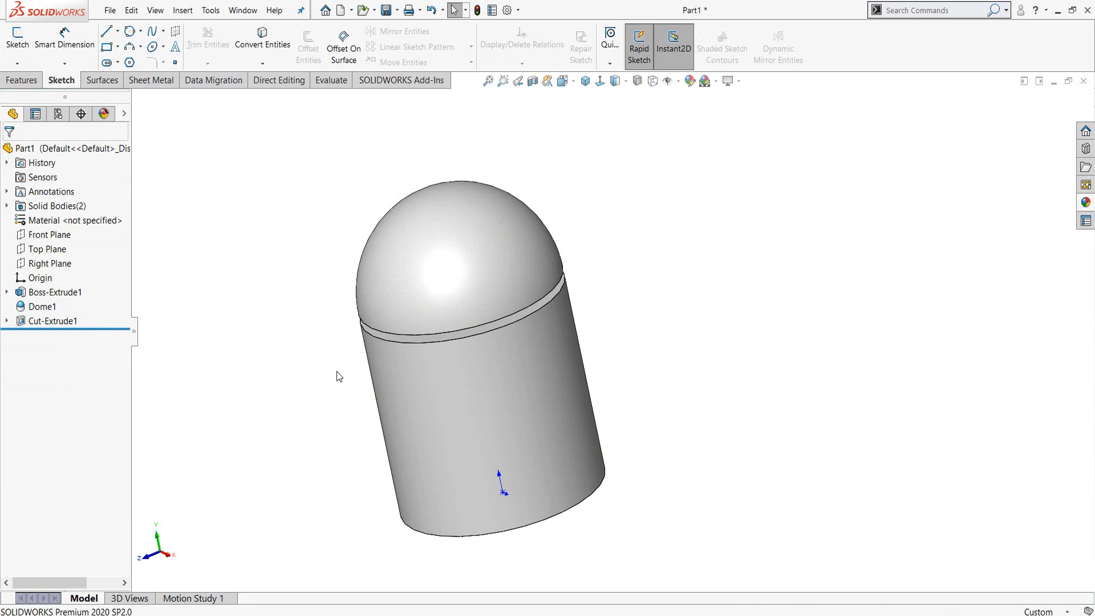
# - Start a sketch on the cylinder's flat bottom face
pyautogui.moveTo(338, 374); pyautogui.dragTo(405, 310, button='middle')
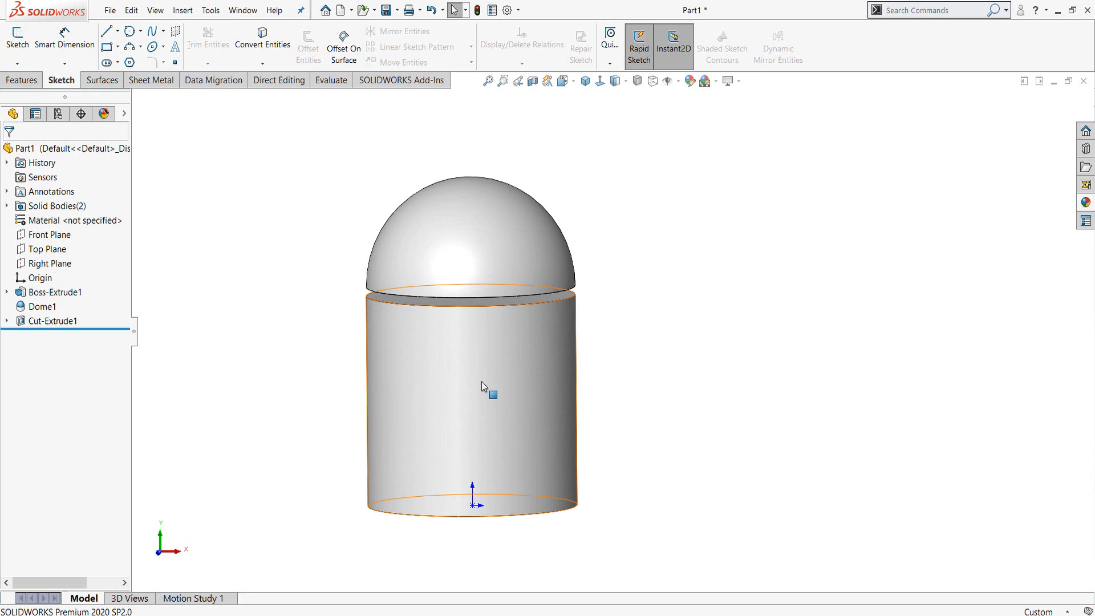
pyautogui.moveTo(512, 429); pyautogui.dragTo(528, 247, button='middle')
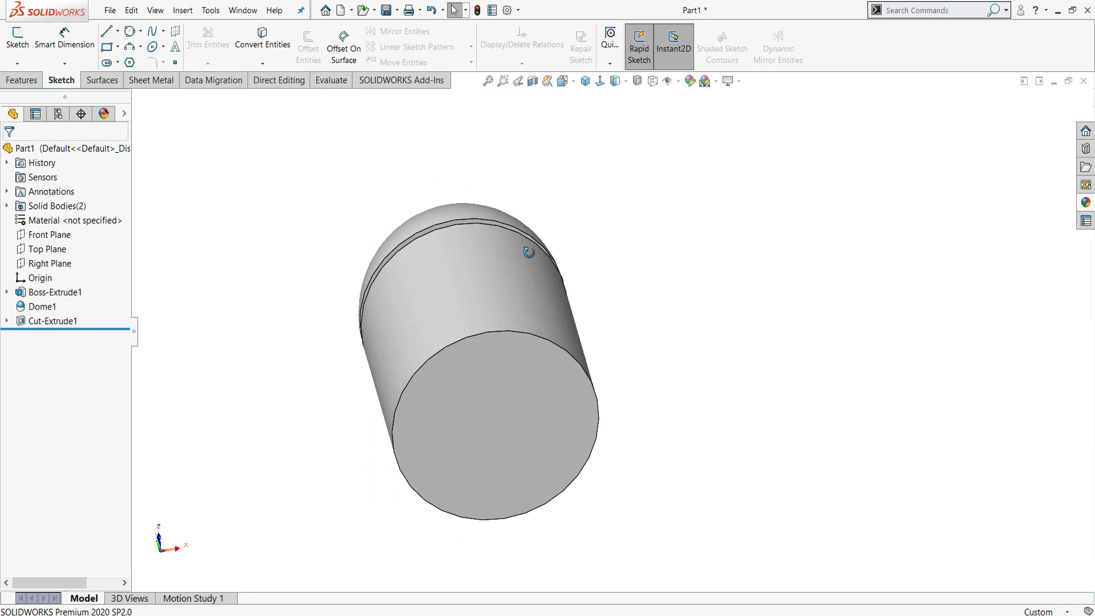
pyautogui.click(667, 66)
pyautogui.click(677, 81)
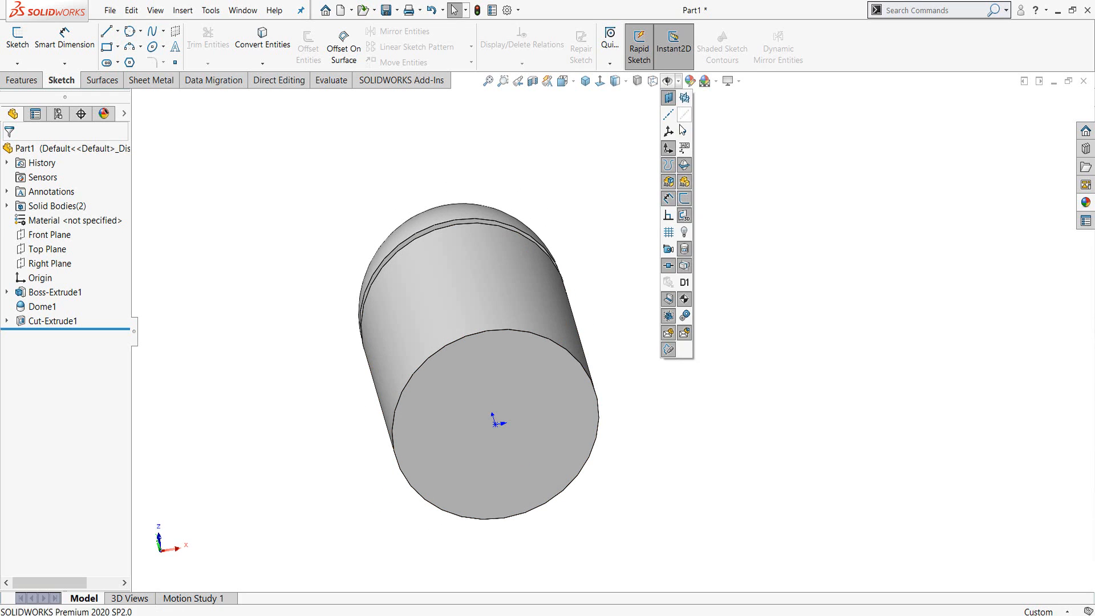
pyautogui.click(542, 378)
pyautogui.click(589, 344)
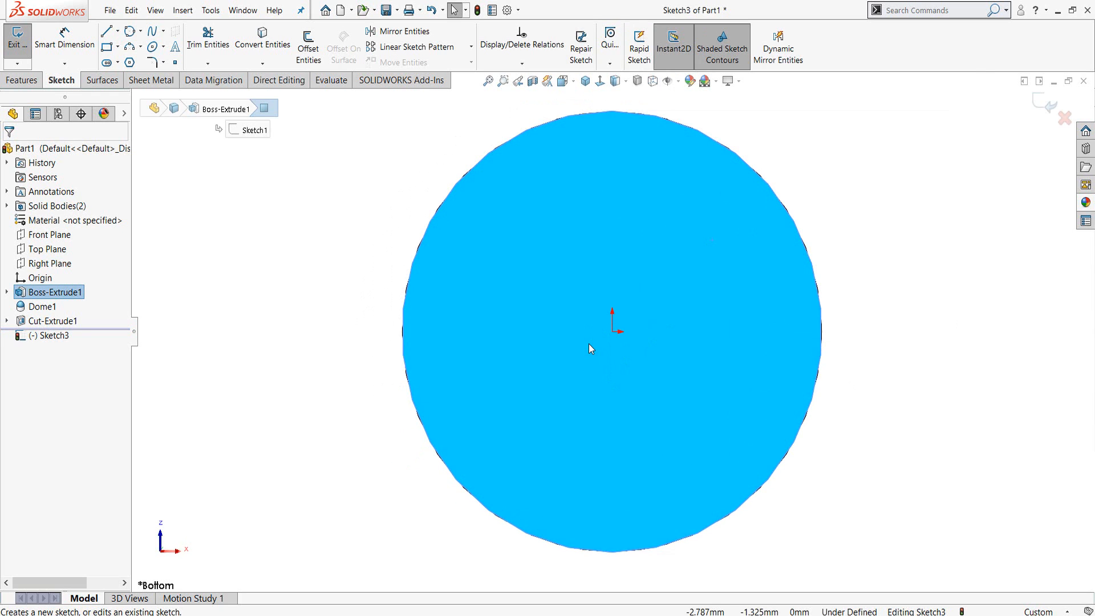
# - Draw a vertical line from the top of the circular edge to the origin and make it construction geometry
pyautogui.press('l')
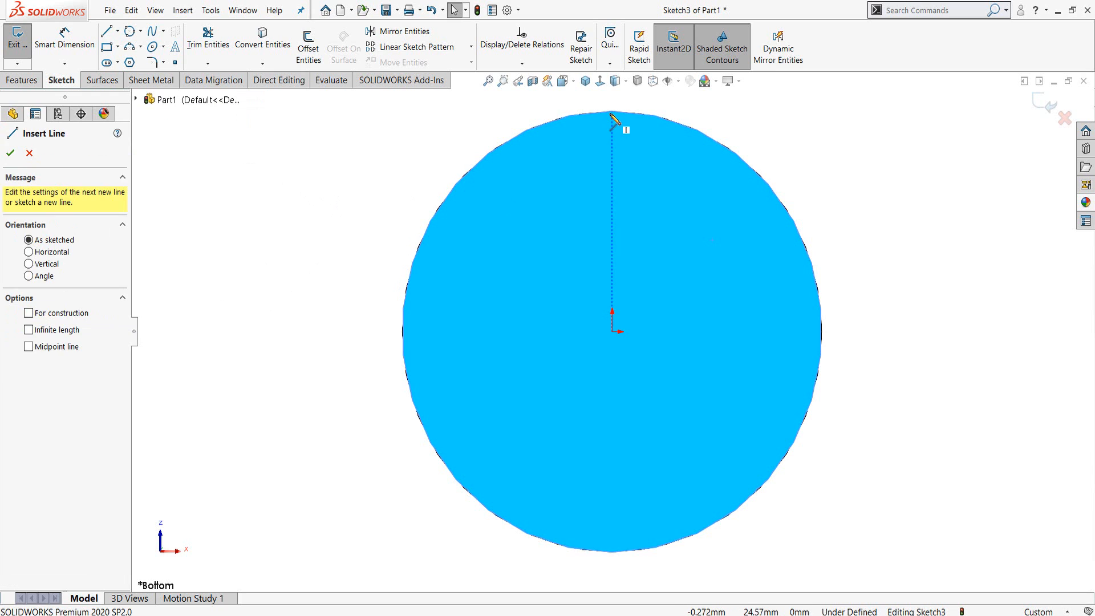
pyautogui.click(612, 111)
pyautogui.click(613, 331)
pyautogui.rightClick(613, 331)
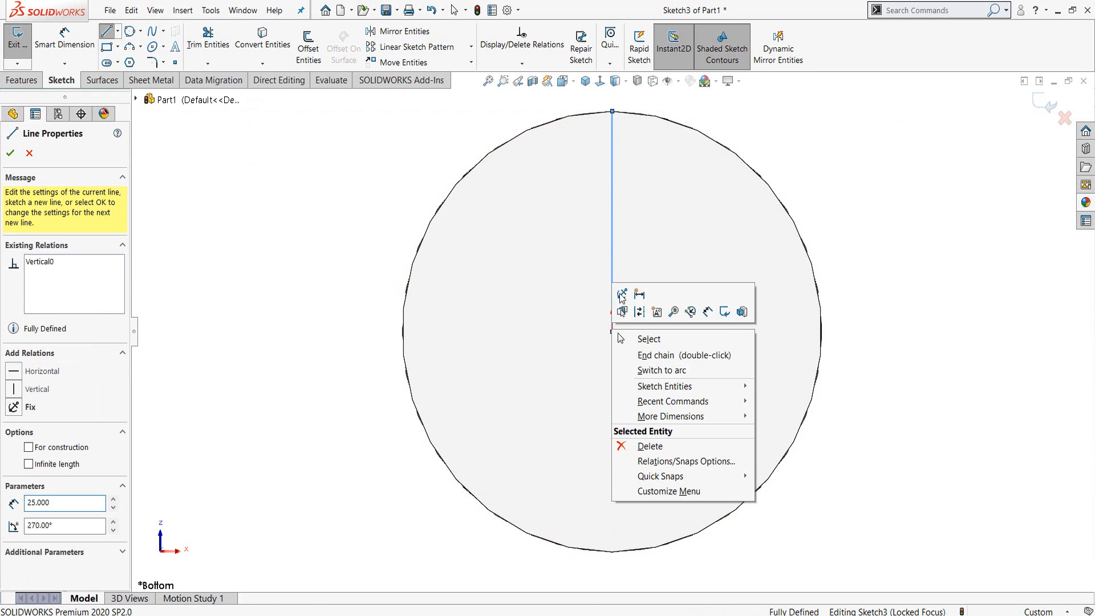
pyautogui.click(645, 317)
pyautogui.press('Escape')
# - Sketch a circle to the left of the construction line and dimension its diameter to 12 mm
pyautogui.moveTo(270, 245); pyautogui.dragTo(348, 231, button='right')
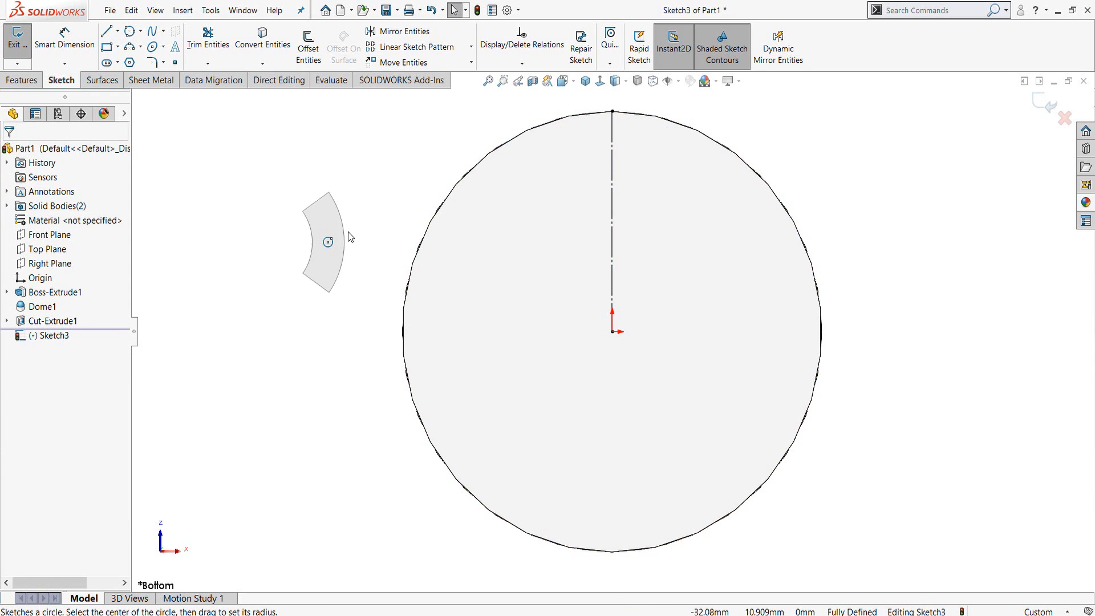
pyautogui.moveTo(502, 293); pyautogui.dragTo(523, 326)
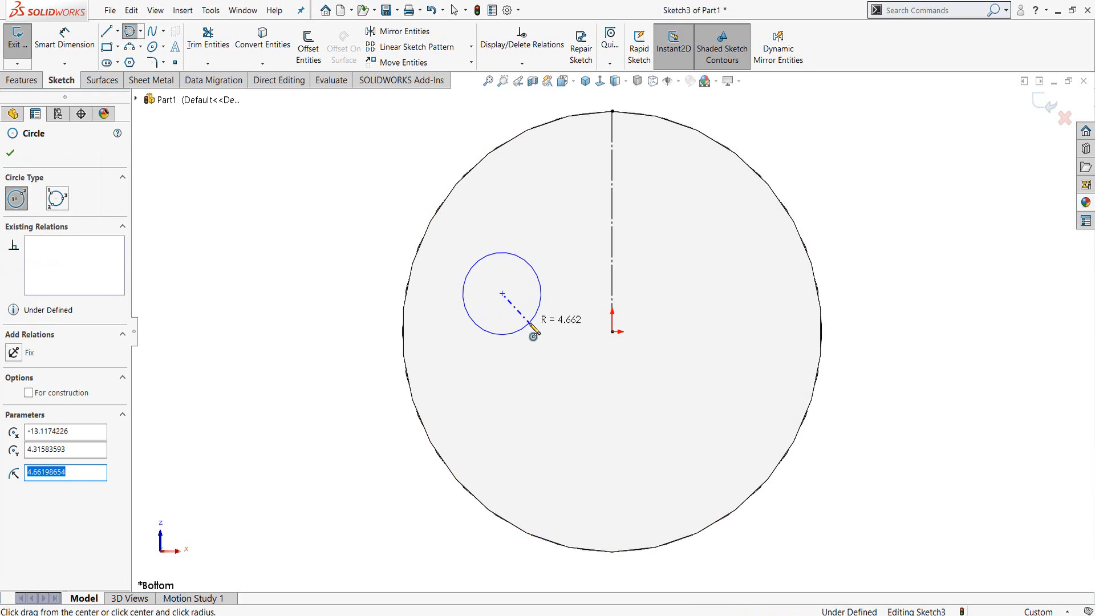
pyautogui.click(10, 153)
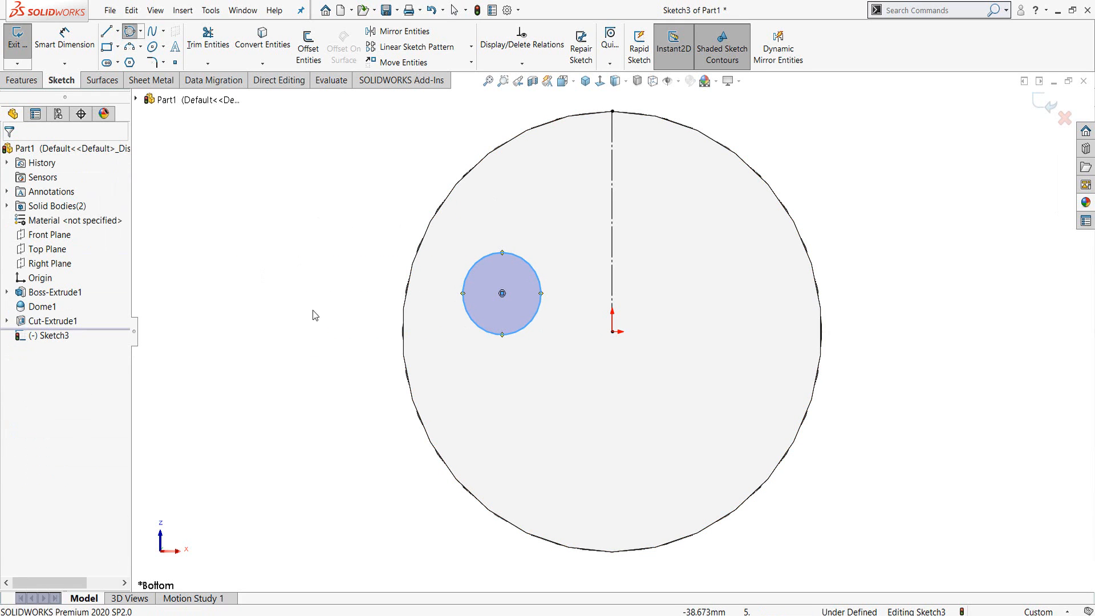
pyautogui.click(474, 265)
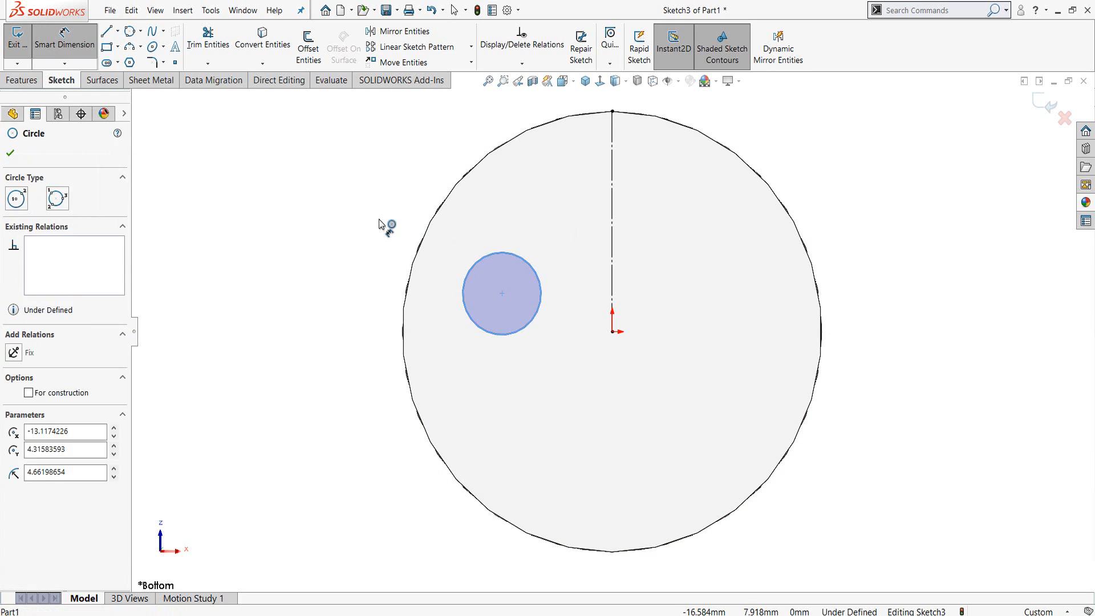
pyautogui.click(379, 223)
pyautogui.write('12')
pyautogui.press('Return')
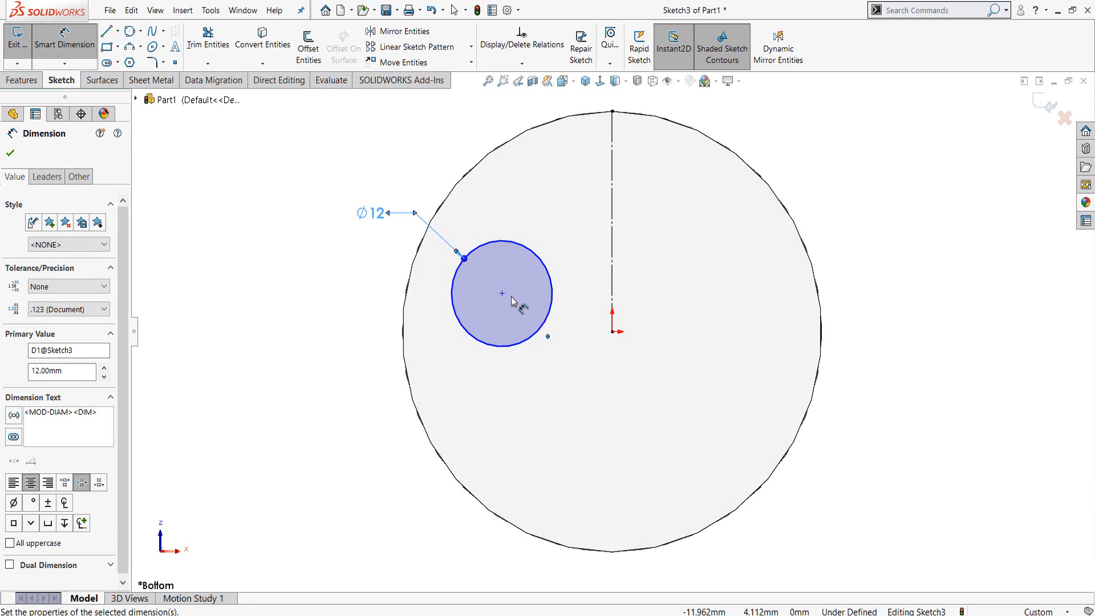
# - Dimension the distance between the circle's center and the vertical construction line to 10 mm
pyautogui.click(558, 285)
pyautogui.click(611, 247)
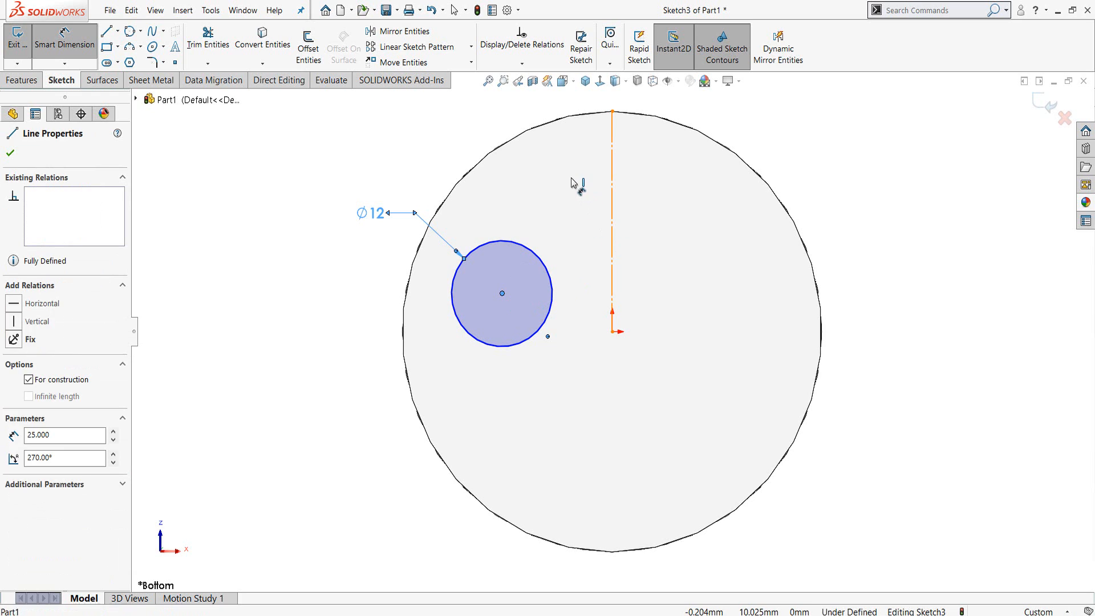
pyautogui.click(573, 181)
pyautogui.write('10')
pyautogui.press('Return')
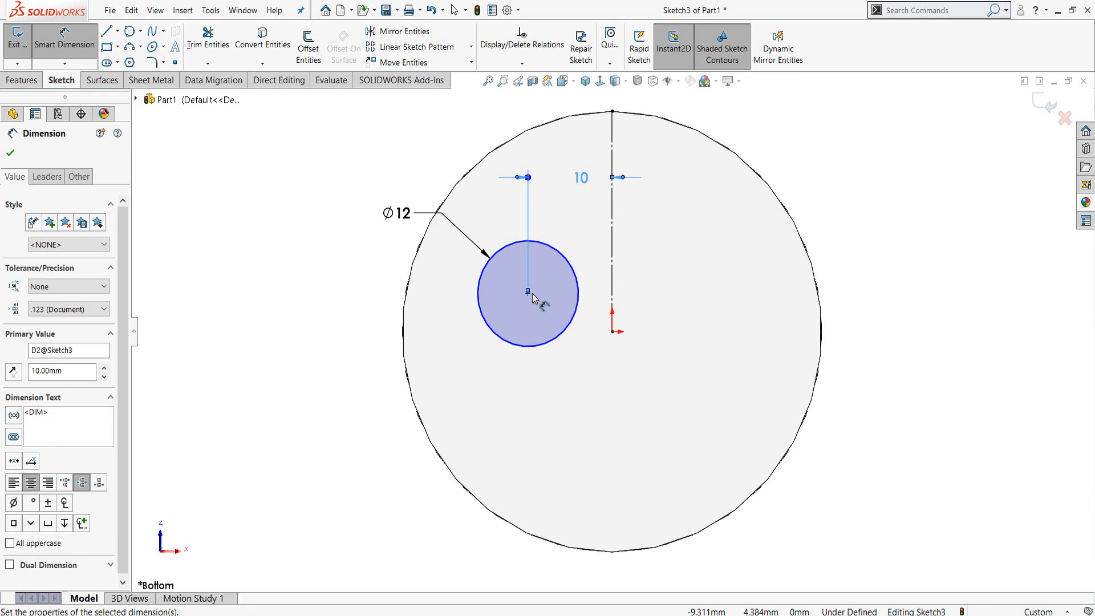
# - Add a Horizontal relation between the circle's center and the origin
pyautogui.press('Escape')
pyautogui.click(528, 294)
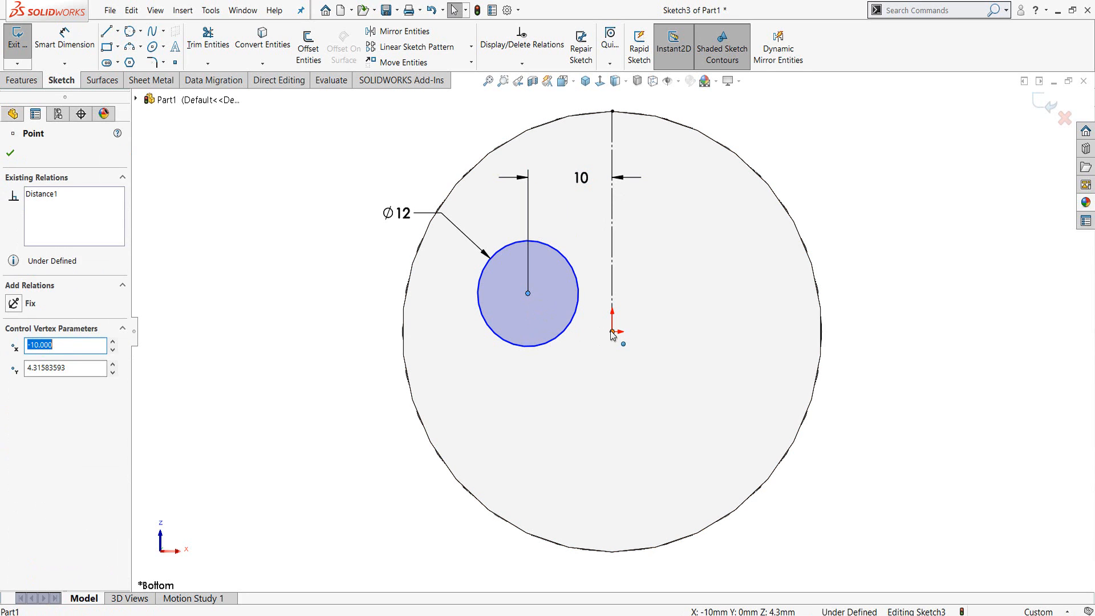
pyautogui.keyDown('ctrl'); pyautogui.click(612, 332); pyautogui.keyUp('ctrl')
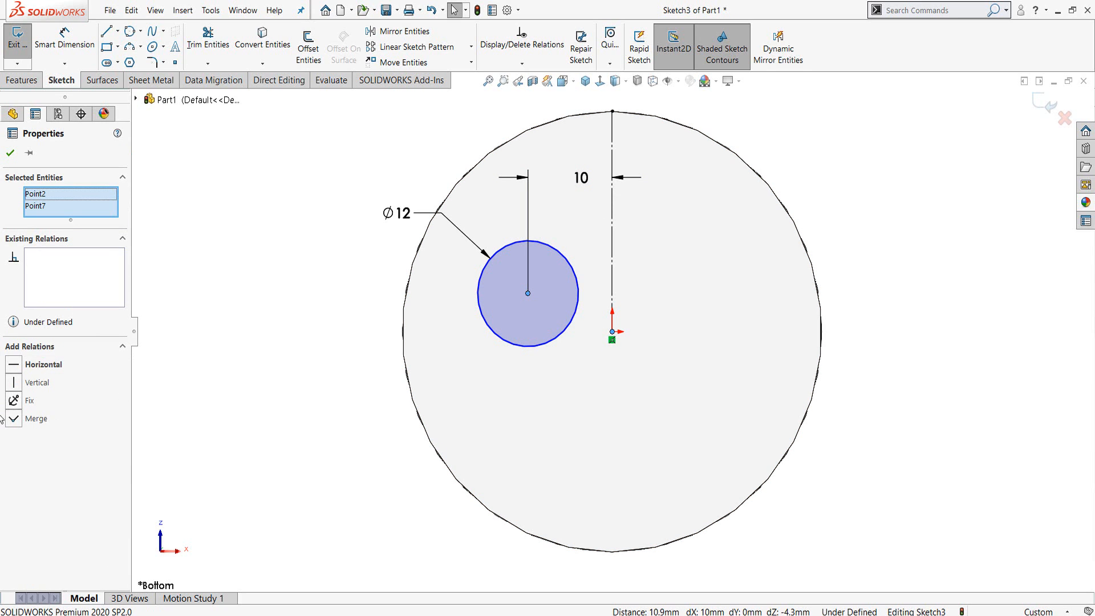
pyautogui.click(20, 368)
pyautogui.click(310, 293)
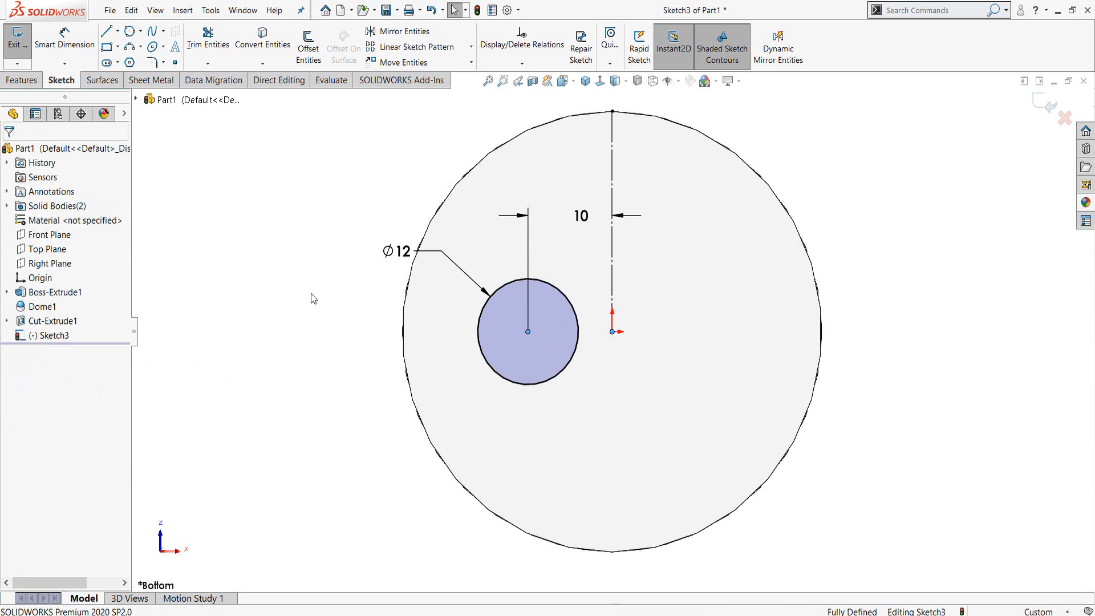
# - Mirror the 12 mm circle about the vertical construction line, keeping the original
pyautogui.click(405, 32)
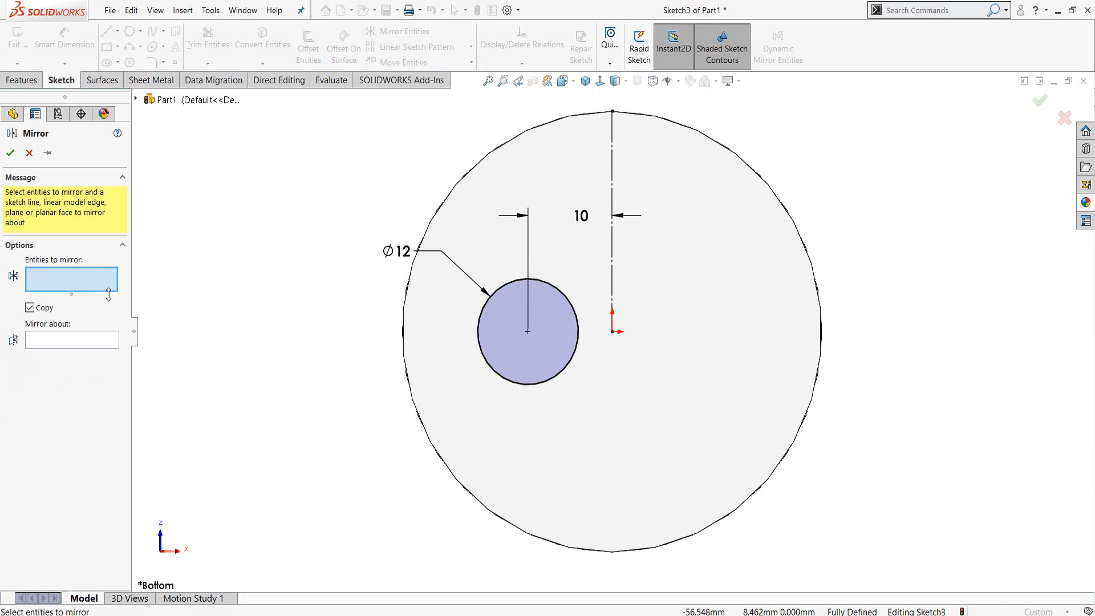
pyautogui.click(85, 341)
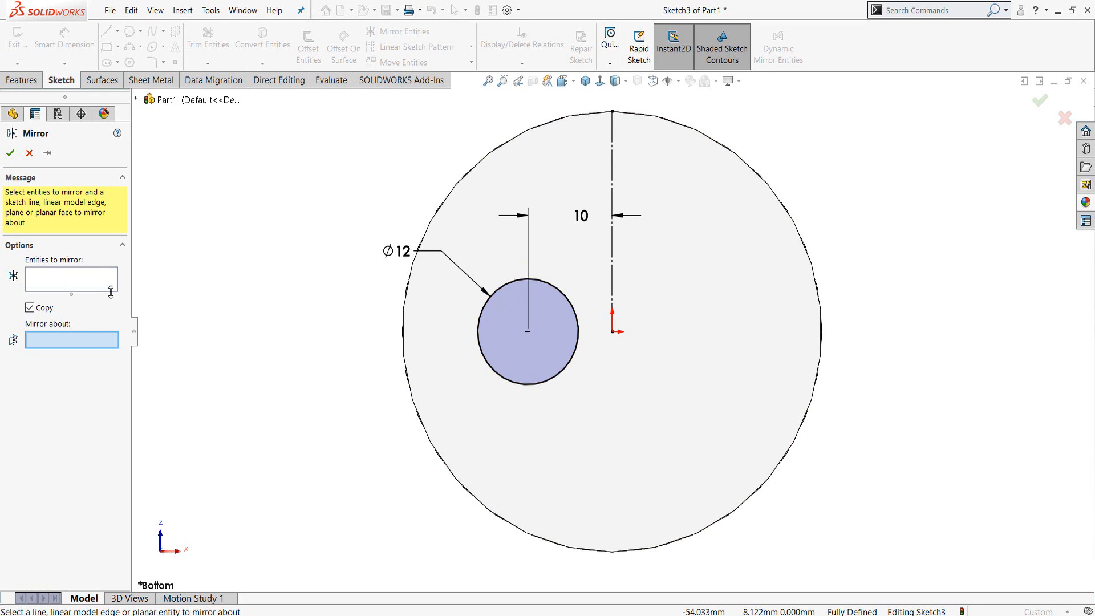
pyautogui.click(612, 234)
pyautogui.click(86, 280)
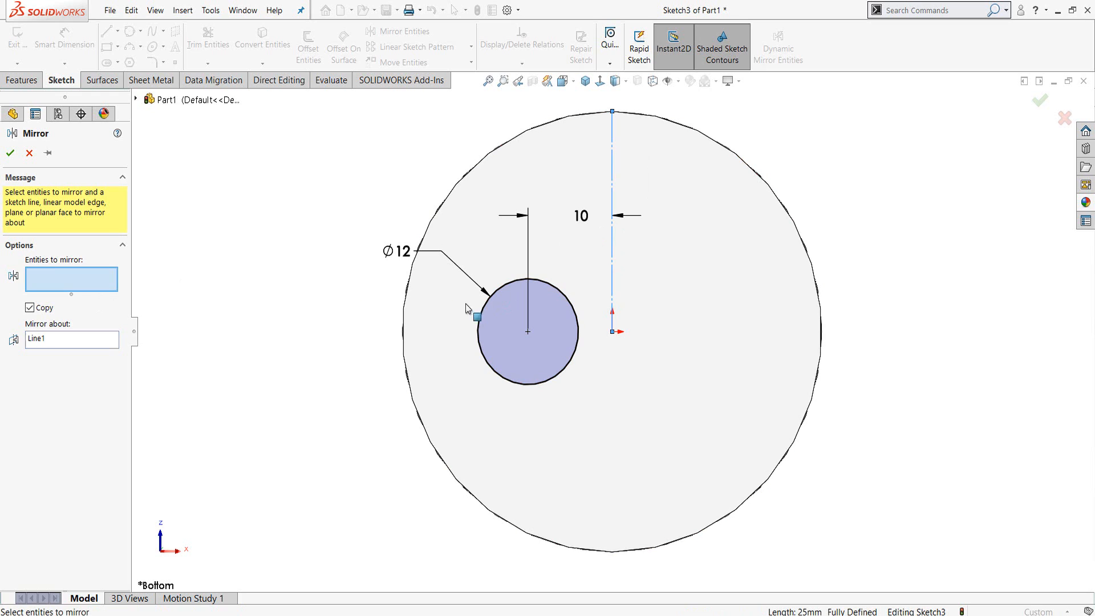
pyautogui.click(499, 293)
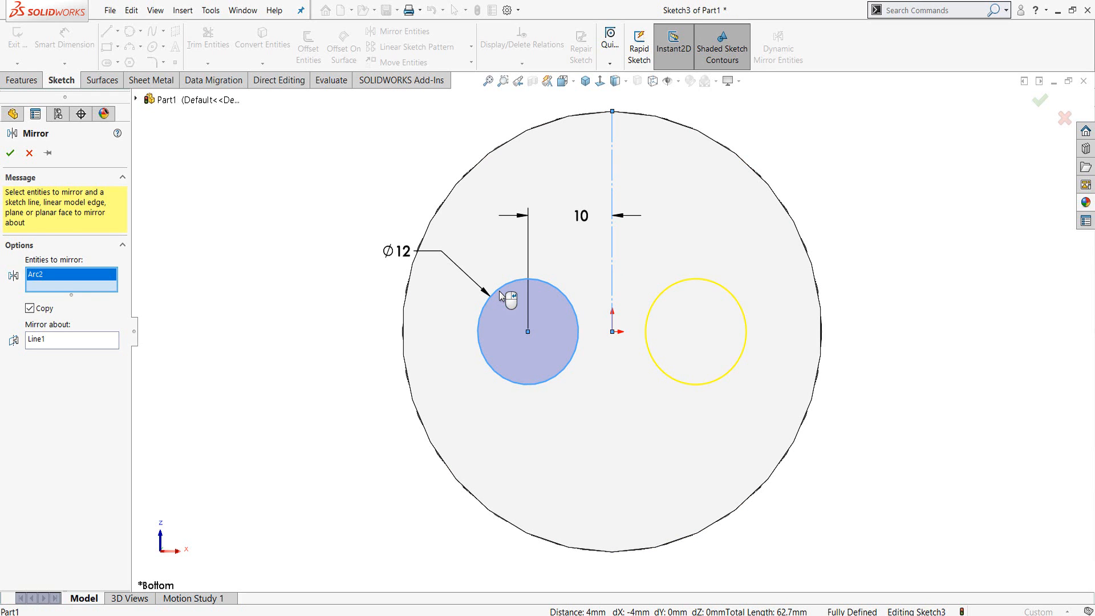
pyautogui.press('Return')
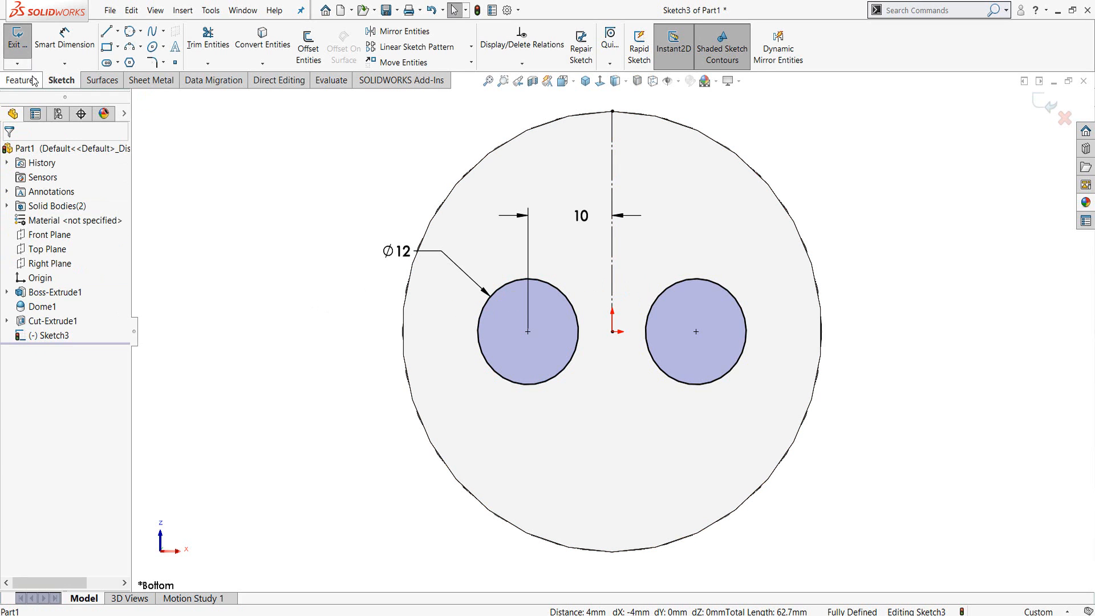
# - Extrude both 12 mm circles 16 mm outward from the cylinder's base, merged with the body
pyautogui.click(11, 40)
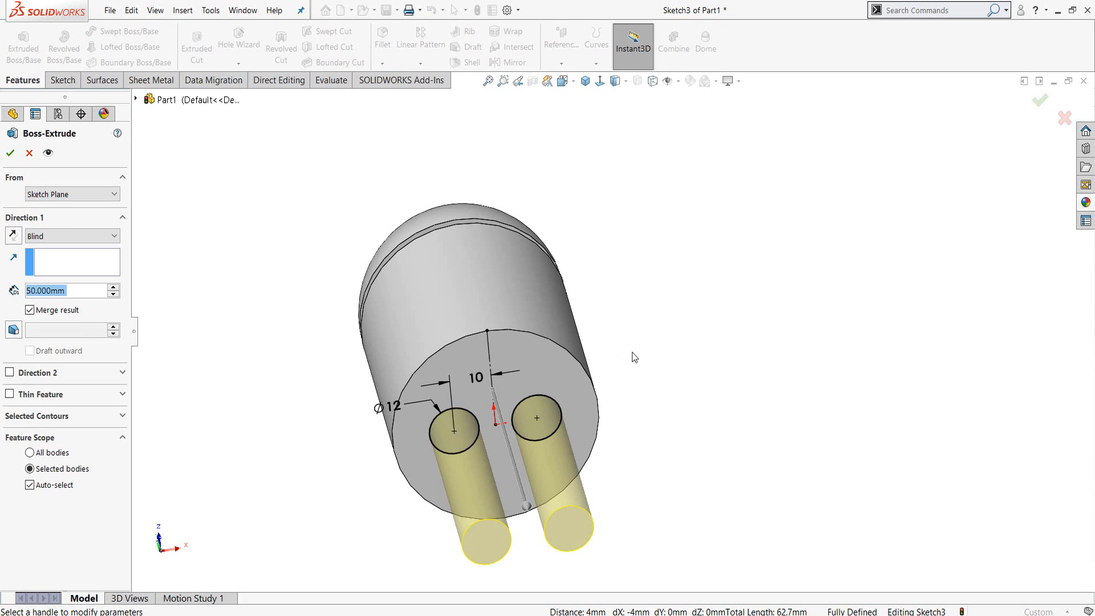
pyautogui.moveTo(631, 353); pyautogui.dragTo(341, 371, button='middle')
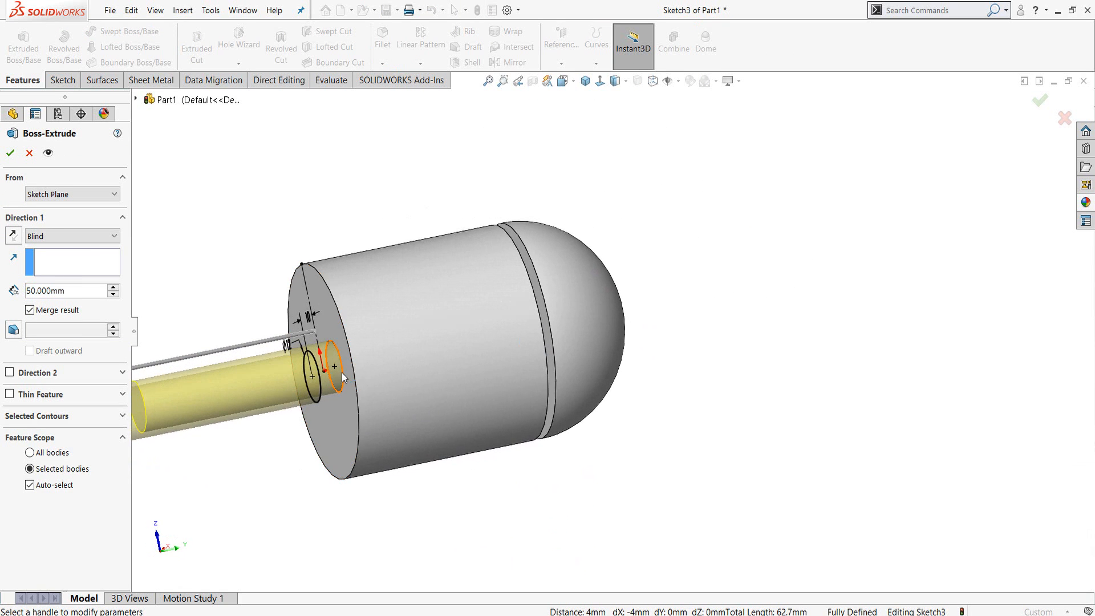
pyautogui.scroll(4, 341, 372)
pyautogui.moveTo(418, 386); pyautogui.dragTo(420, 433, button='middle')
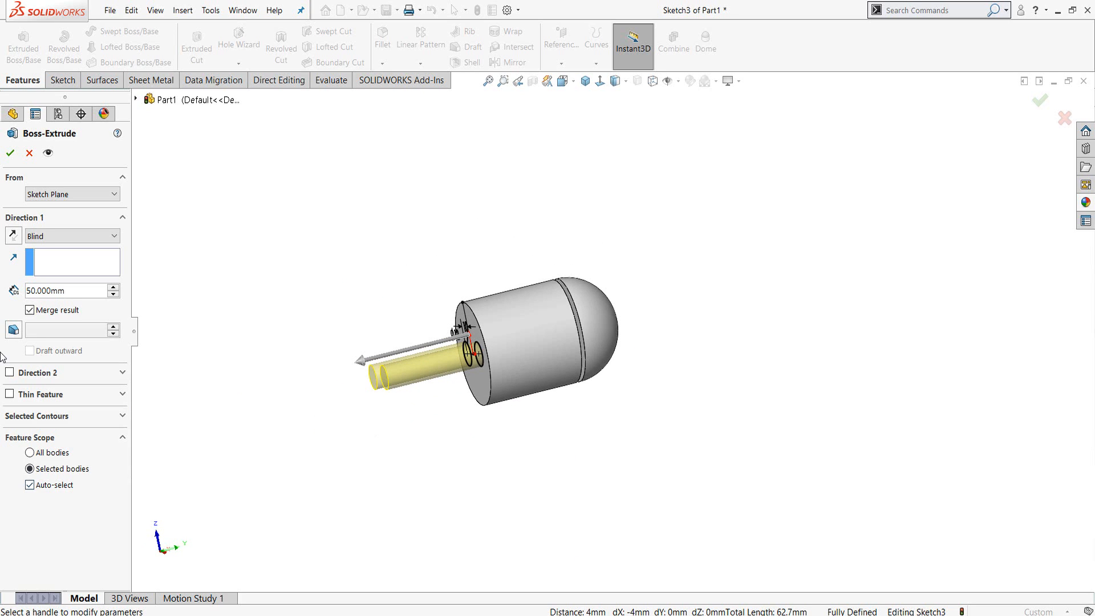
pyautogui.click(71, 290)
pyautogui.moveTo(77, 290); pyautogui.dragTo(28, 293)
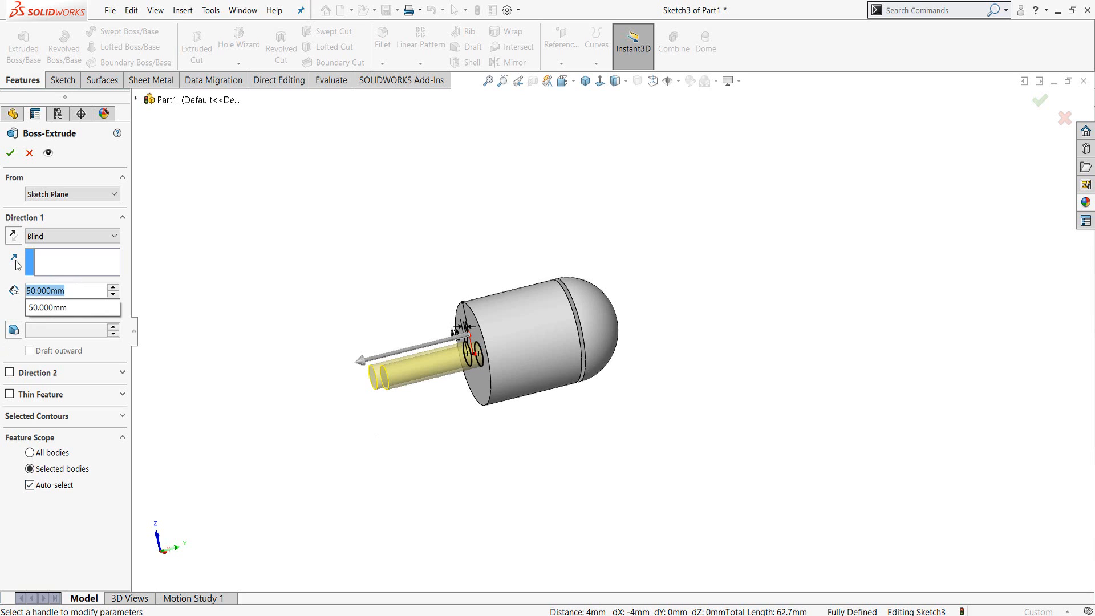
pyautogui.write('16')
pyautogui.press('Return')
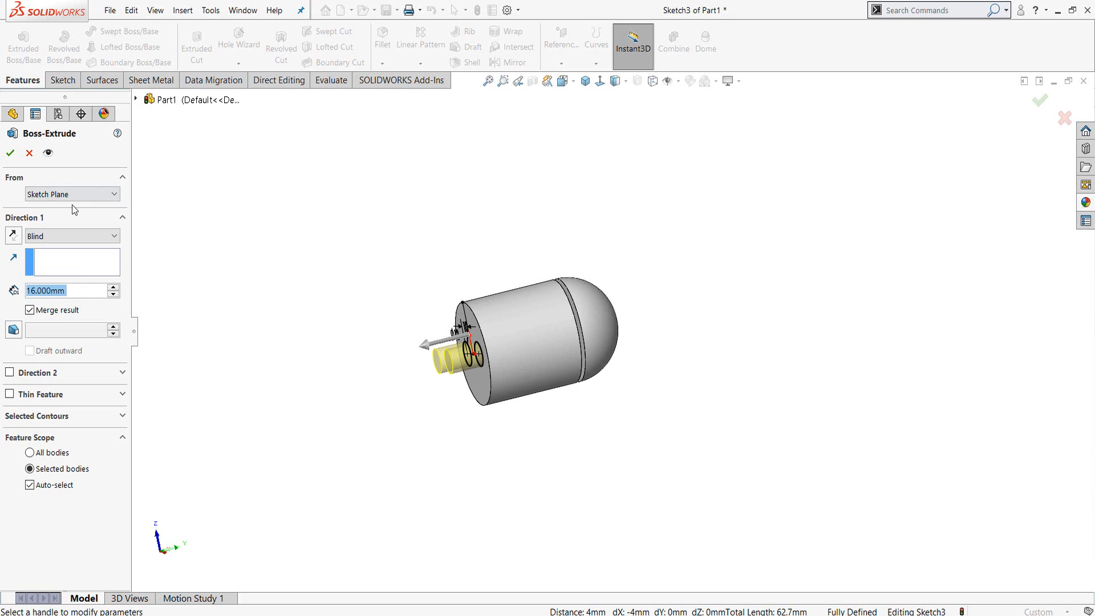
pyautogui.click(10, 153)
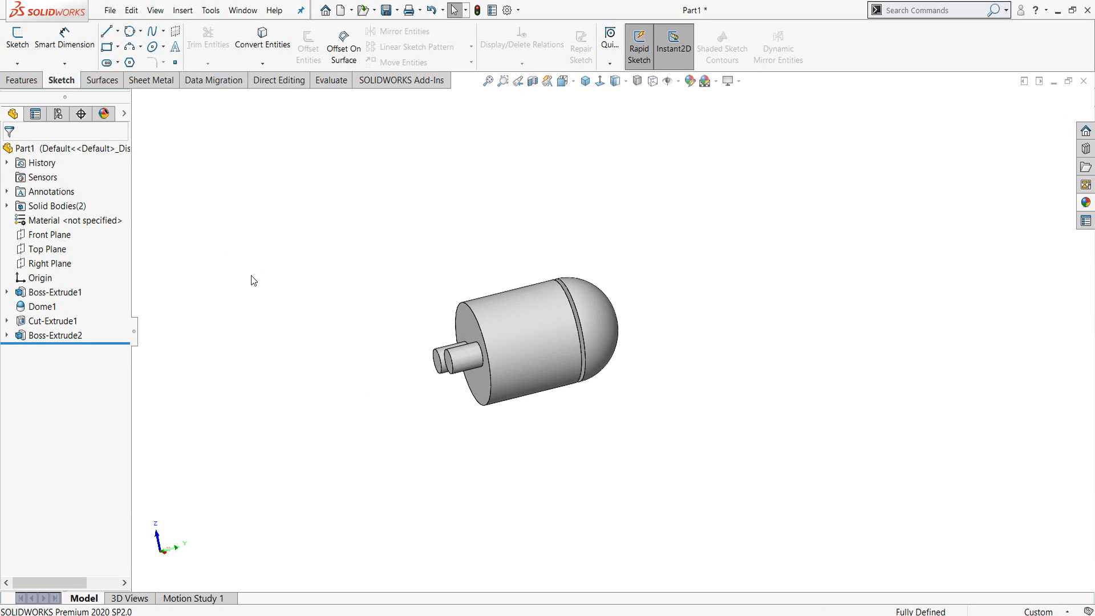
# - Round the end edges of both legs with a 6 mm symmetric fillet
pyautogui.moveTo(427, 244); pyautogui.dragTo(451, 342, button='middle')
pyautogui.click(21, 80)
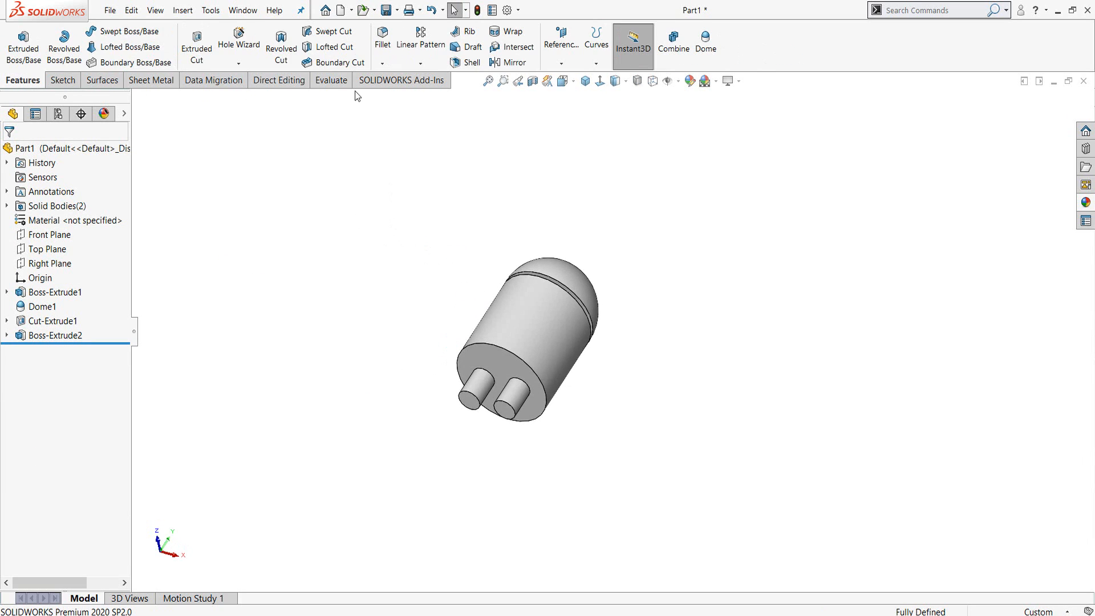
pyautogui.click(382, 40)
pyautogui.scroll(-5, 465, 407)
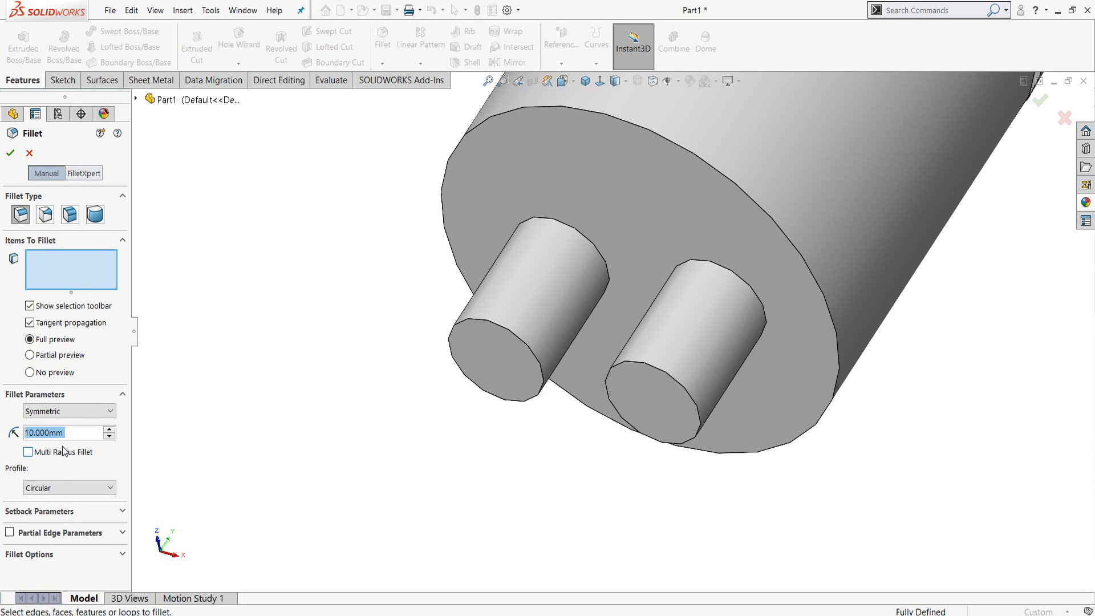
pyautogui.write('6')
pyautogui.press('Return')
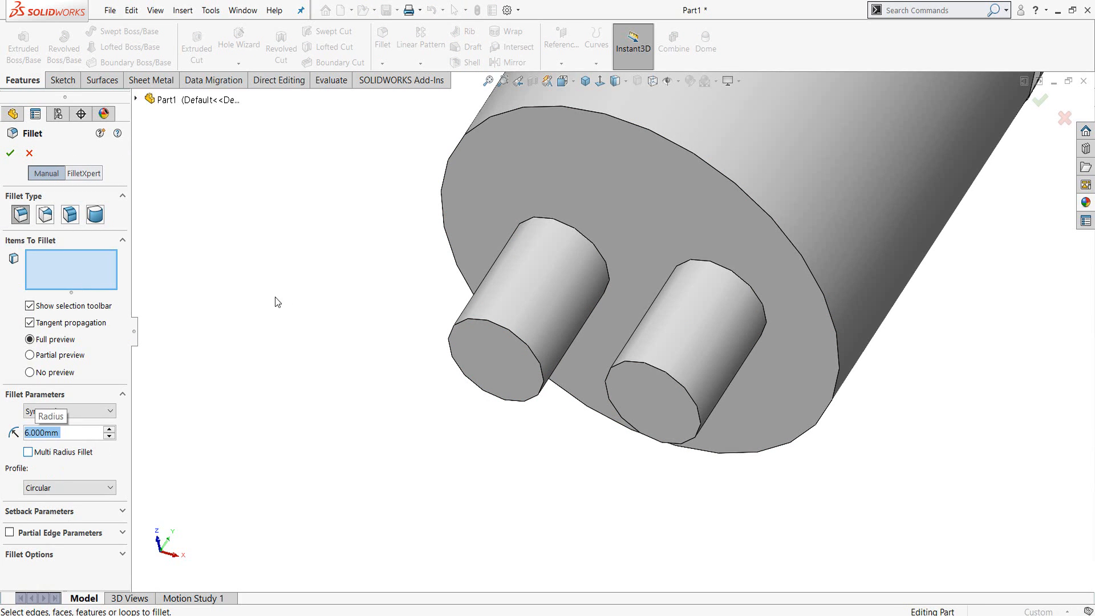
pyautogui.click(522, 342)
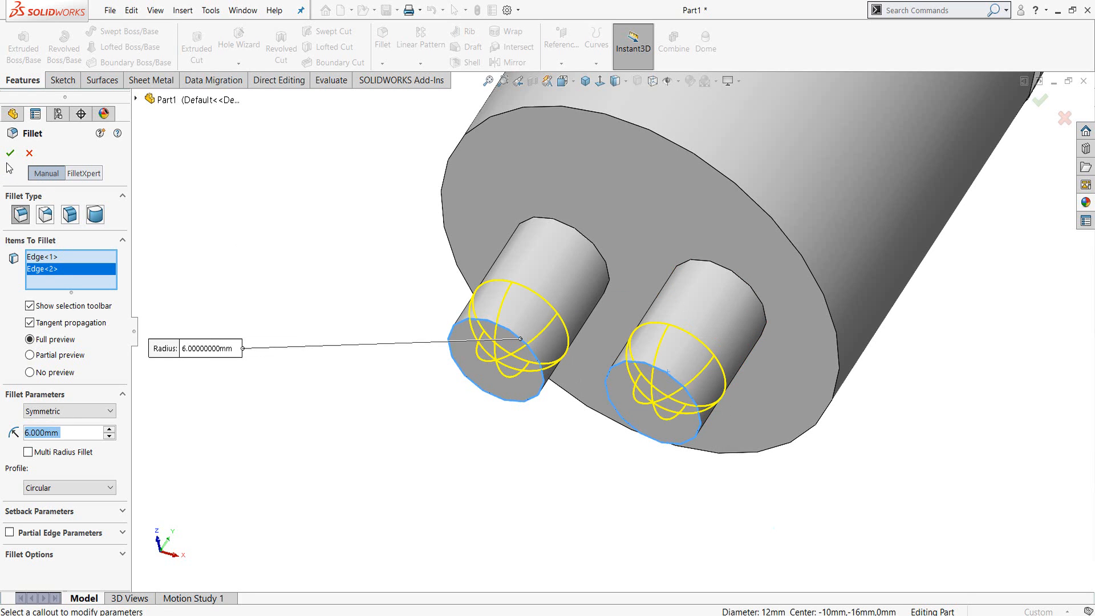
pyautogui.press('Return')
# - Start a new sketch on the cylinder's flat top face exposed by the 2 mm cut below the dome
pyautogui.moveTo(631, 252); pyautogui.dragTo(686, 297, button='middle')
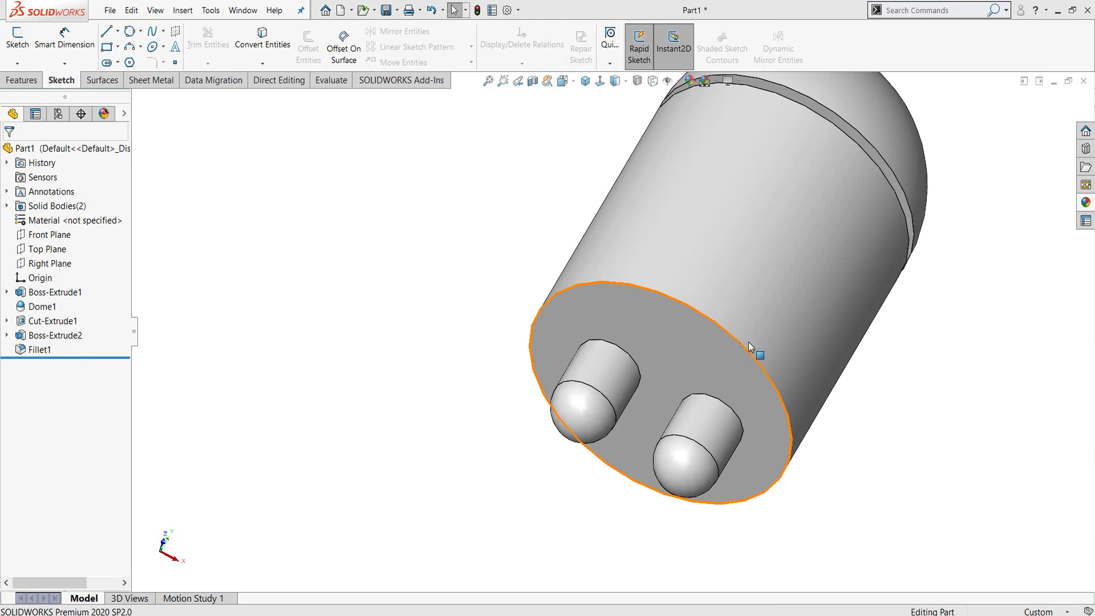
pyautogui.moveTo(853, 232)
pyautogui.mouseDown(button='middle')
pyautogui.moveTo(798, 276)
pyautogui.moveTo(919, 139)
pyautogui.mouseUp(button='middle')
pyautogui.scroll(4, 884, 148)
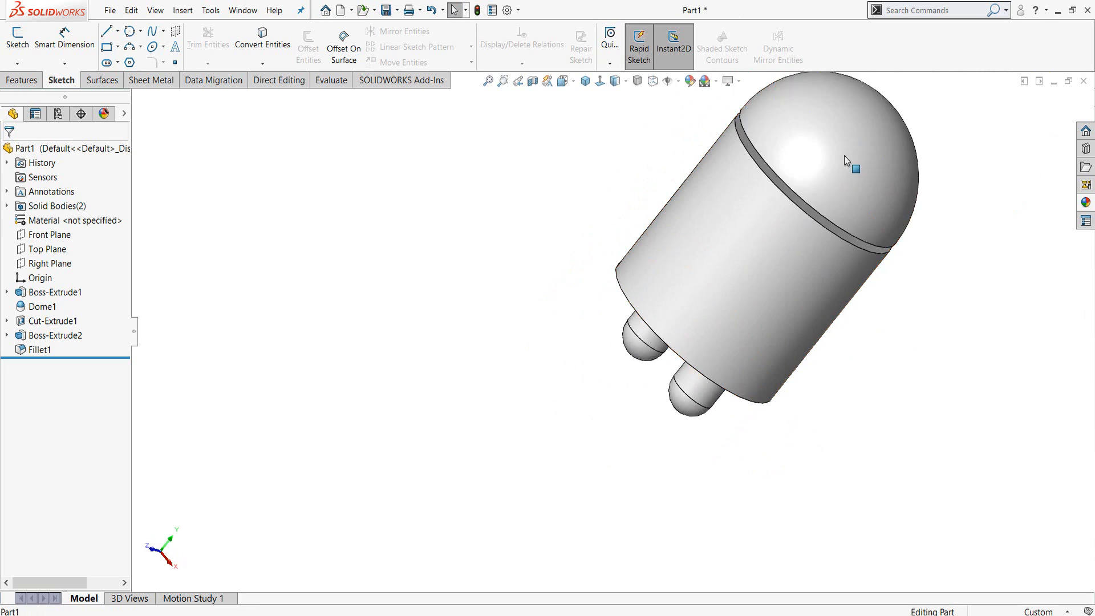
pyautogui.scroll(-3, 728, 200)
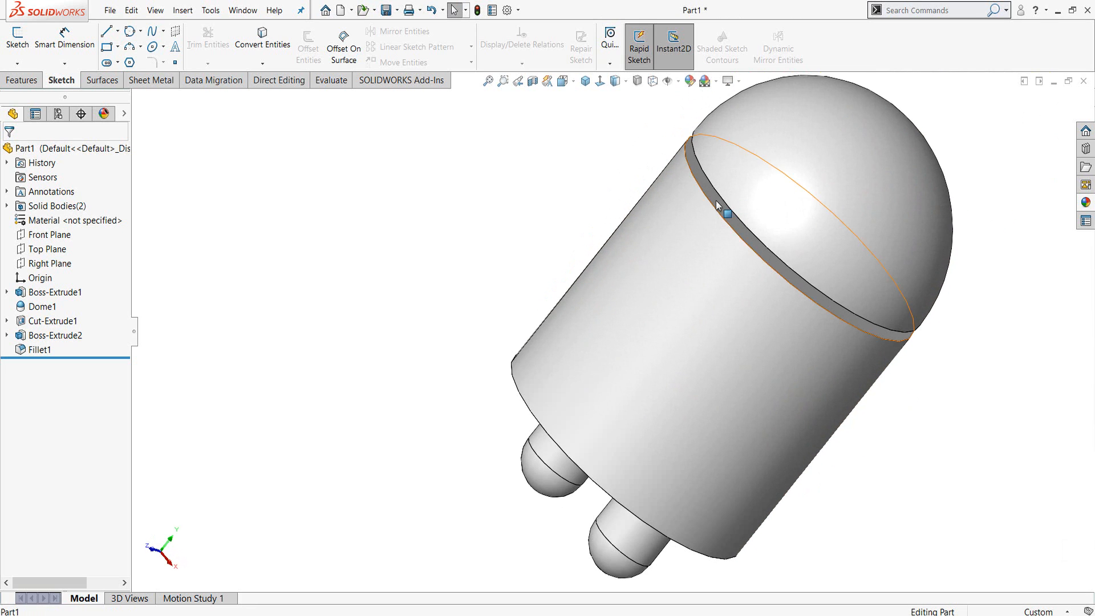
pyautogui.click(720, 206)
pyautogui.click(767, 167)
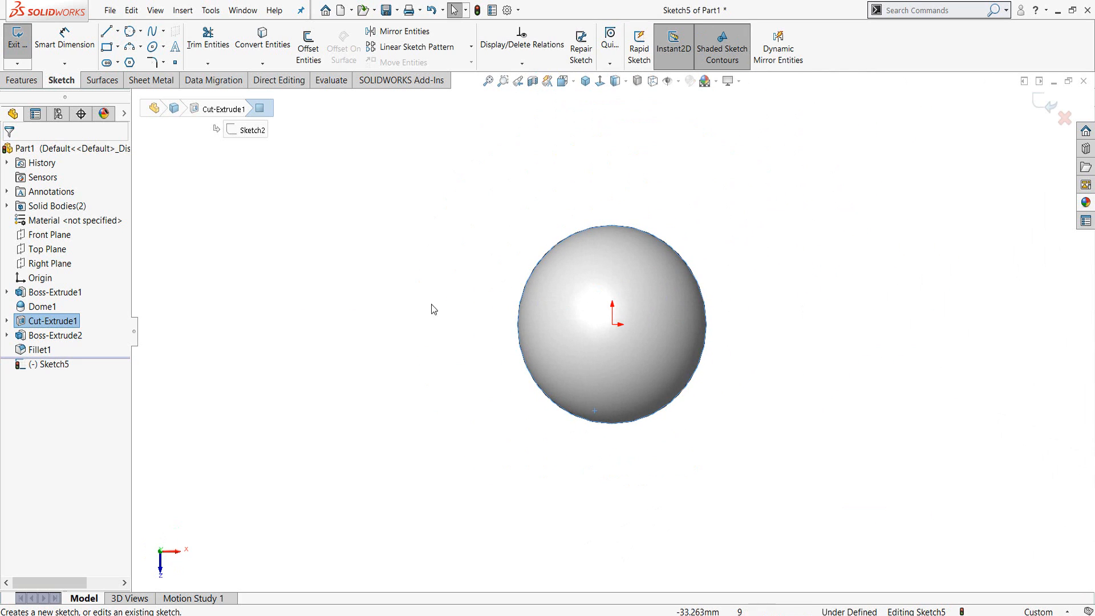
# - Draw a vertical line about 26 mm long upward from the origin and make it a construction line
pyautogui.moveTo(331, 339); pyautogui.dragTo(350, 307, button='right')
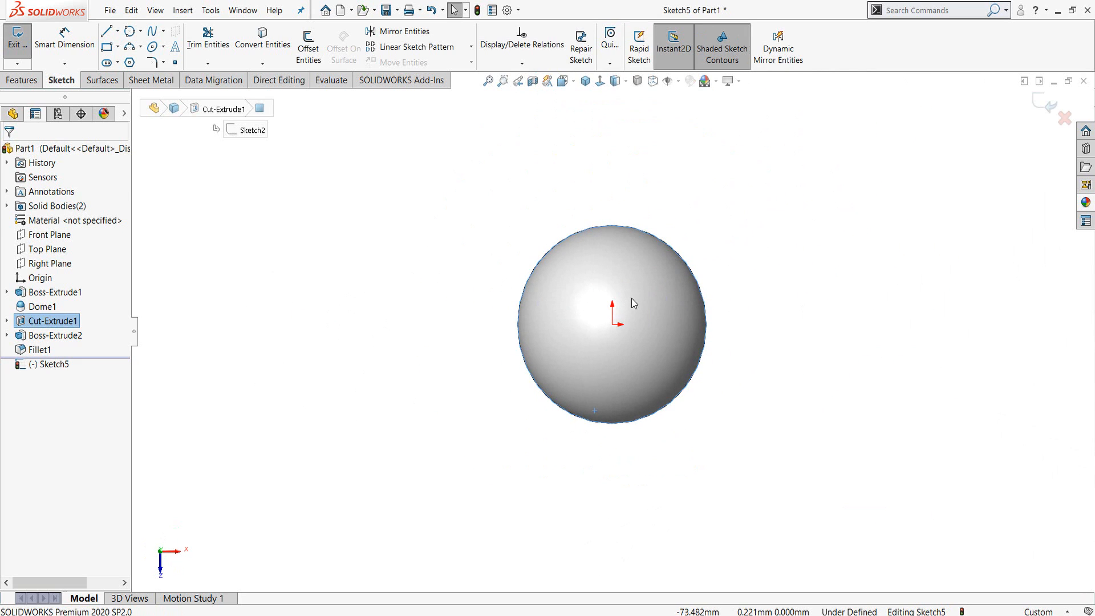
pyautogui.click(612, 324)
pyautogui.click(612, 223)
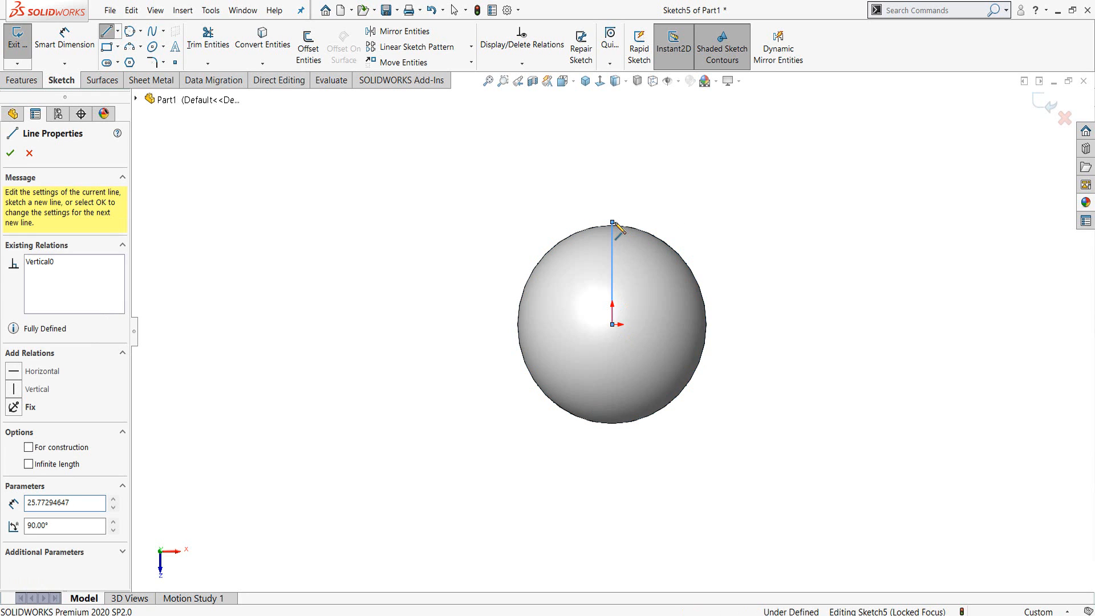
pyautogui.rightClick(614, 224)
pyautogui.click(650, 232)
# - Sketch a circle outside the body to the right of the construction line and dimension its diameter to 12 mm
pyautogui.scroll(-3, 652, 265)
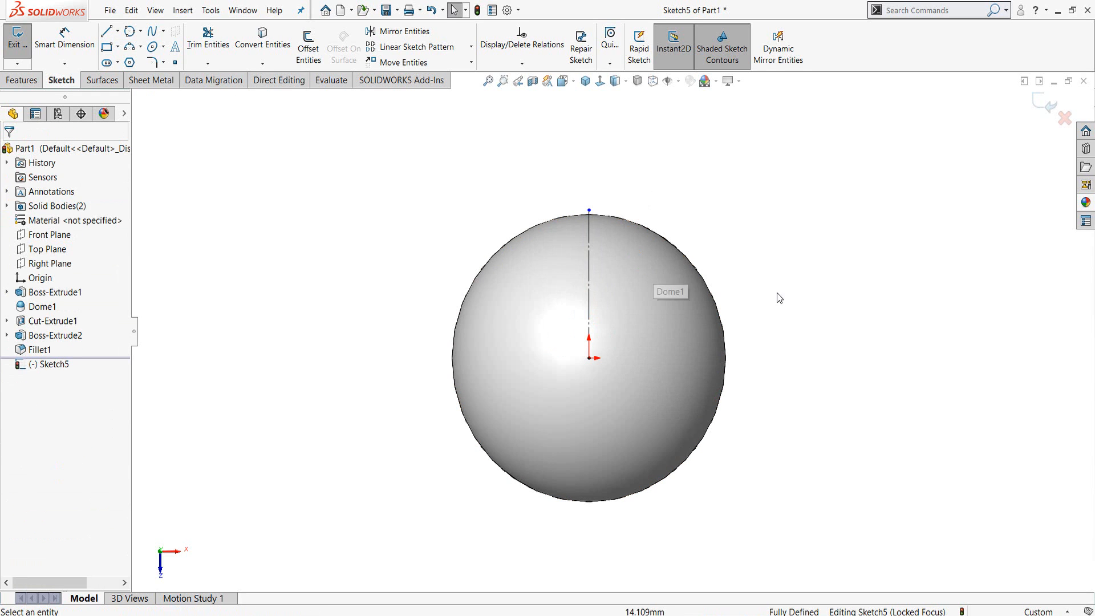
pyautogui.moveTo(759, 285); pyautogui.dragTo(822, 289, button='right')
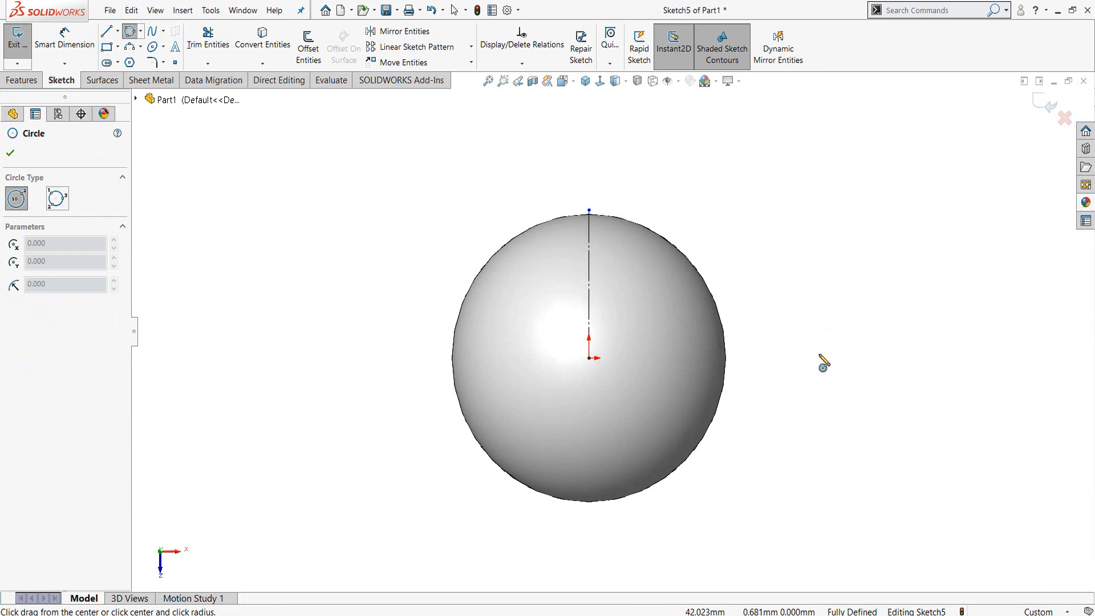
pyautogui.click(819, 353)
pyautogui.click(849, 369)
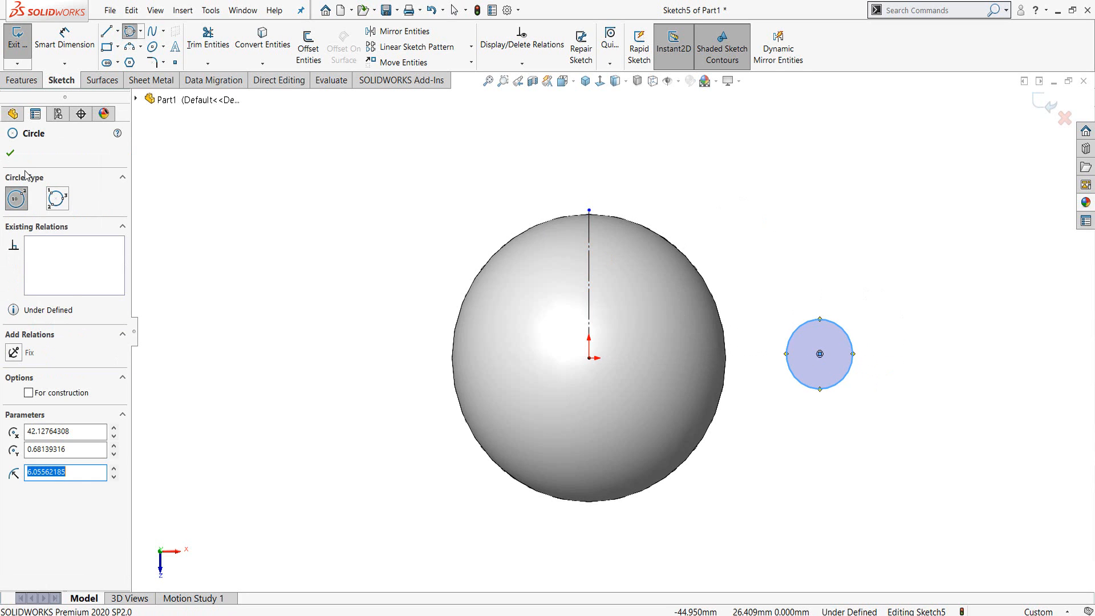
pyautogui.click(11, 153)
pyautogui.moveTo(816, 254); pyautogui.dragTo(817, 231, button='right')
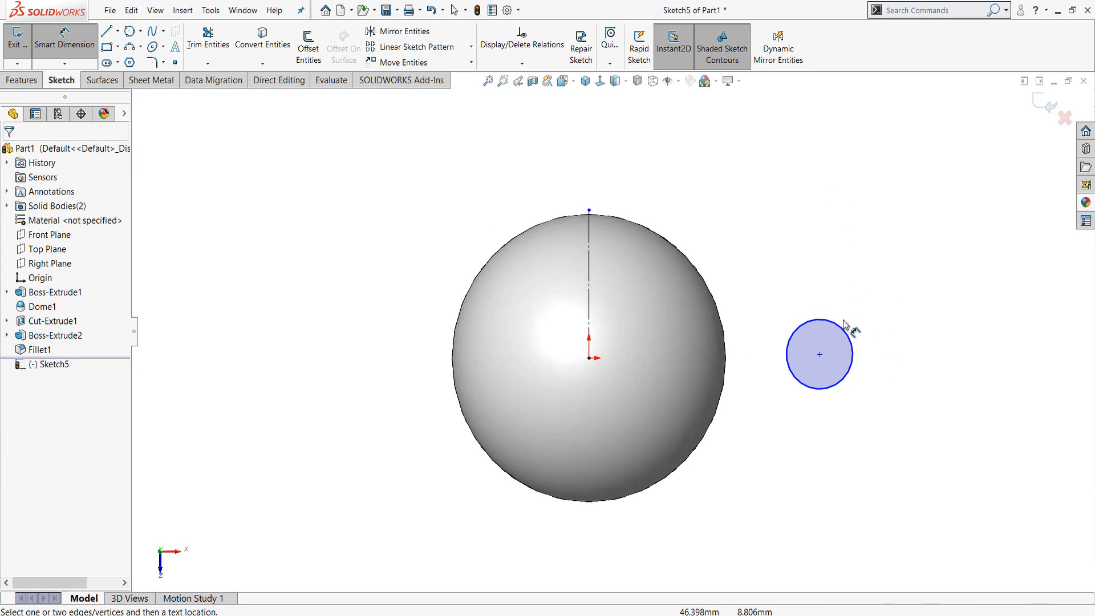
pyautogui.click(842, 328)
pyautogui.click(910, 290)
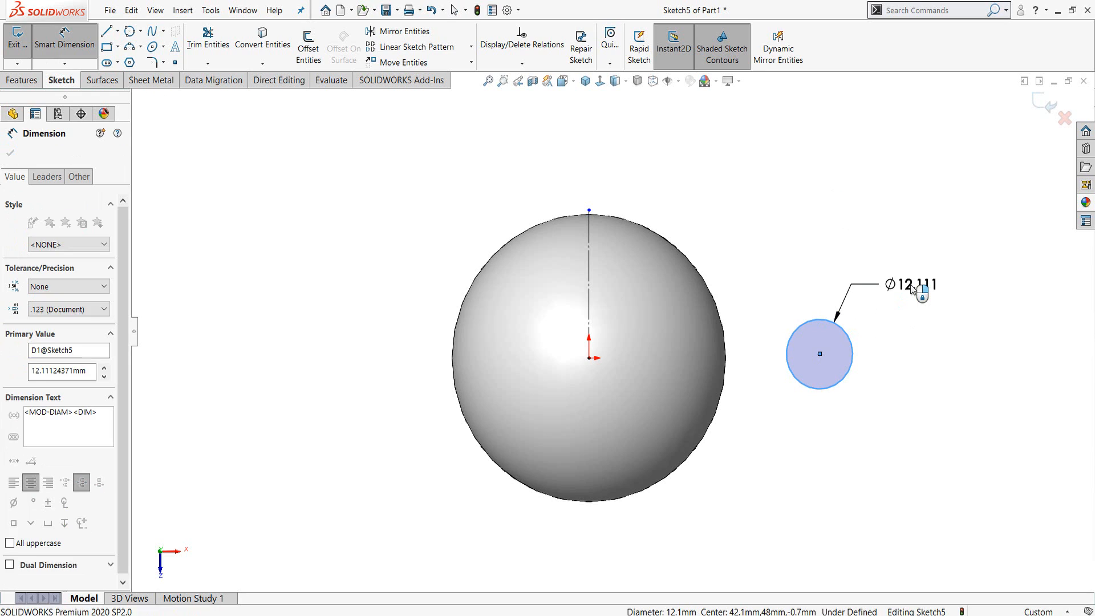
pyautogui.write('12')
pyautogui.press('Return')
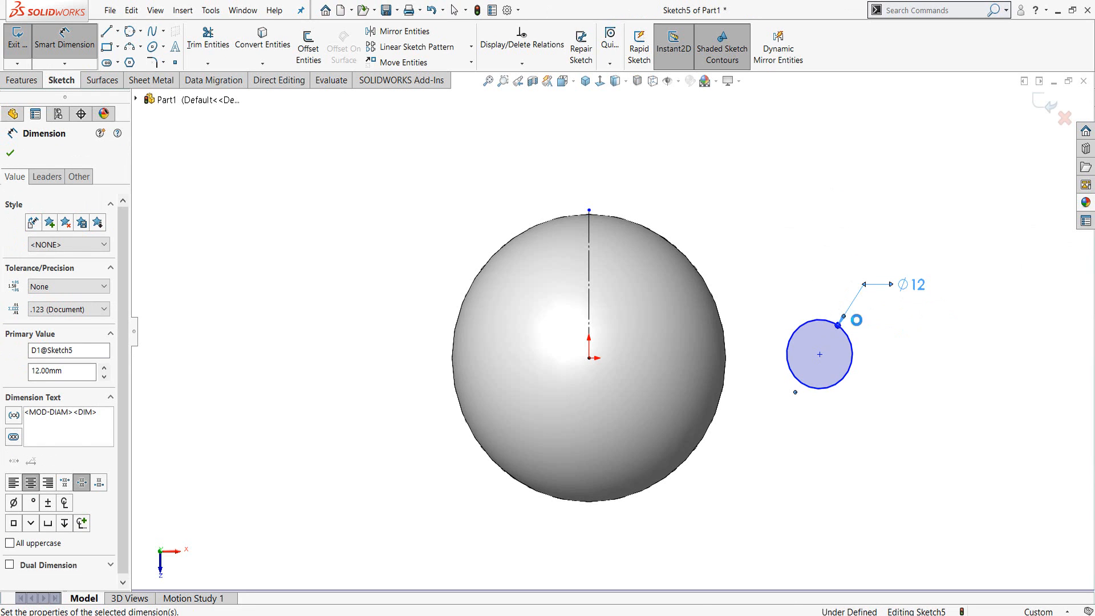
# - Dimension the distance between the side circle's center and the vertical construction line to 33 mm
pyautogui.click(821, 357)
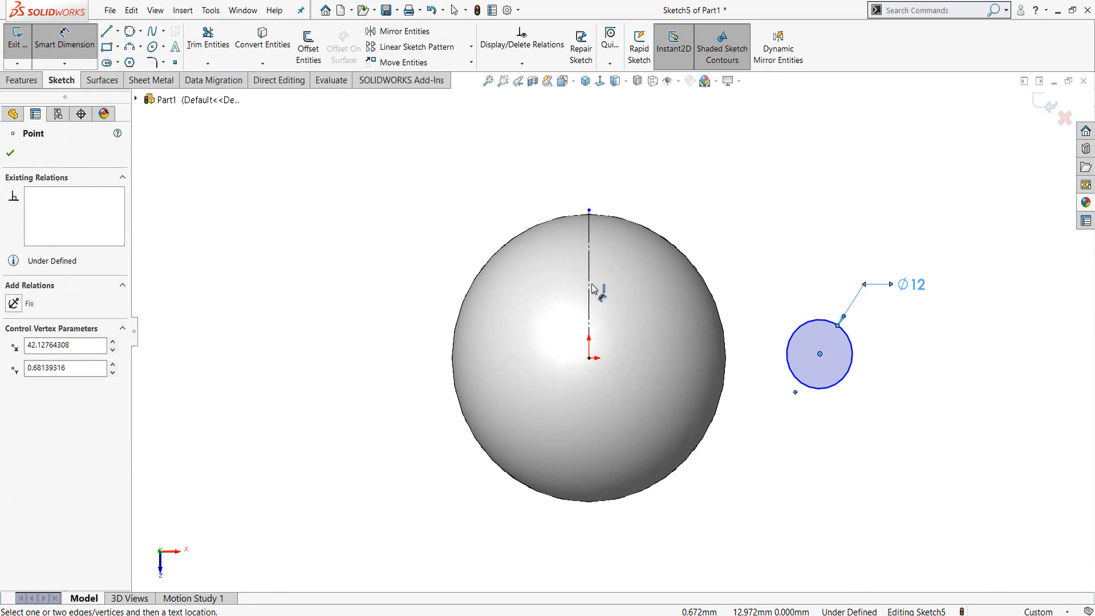
pyautogui.click(590, 302)
pyautogui.click(747, 502)
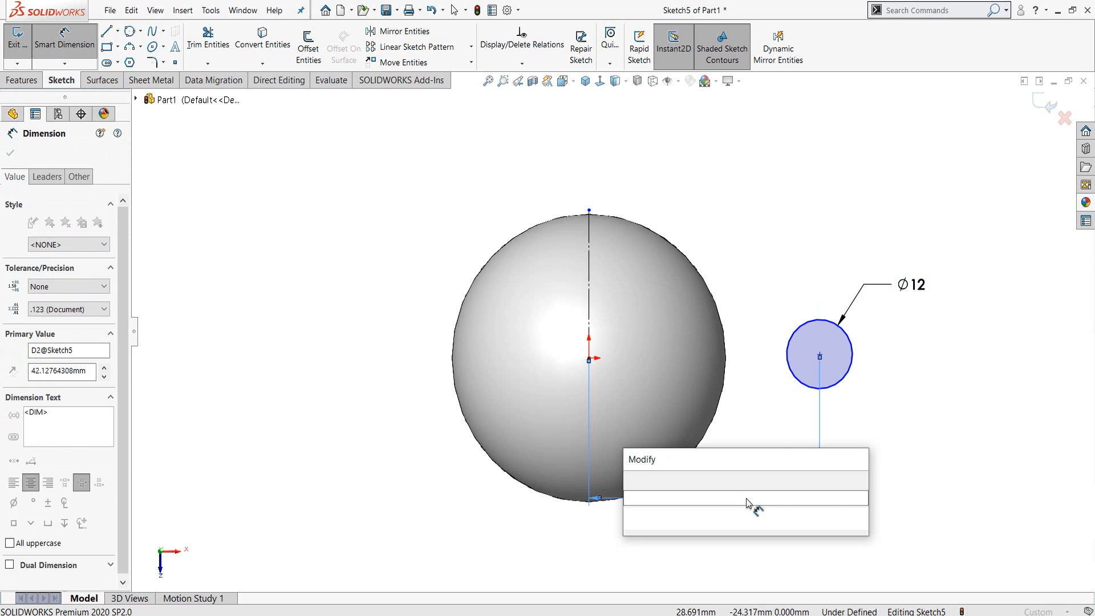
pyautogui.write('33')
pyautogui.press('Return')
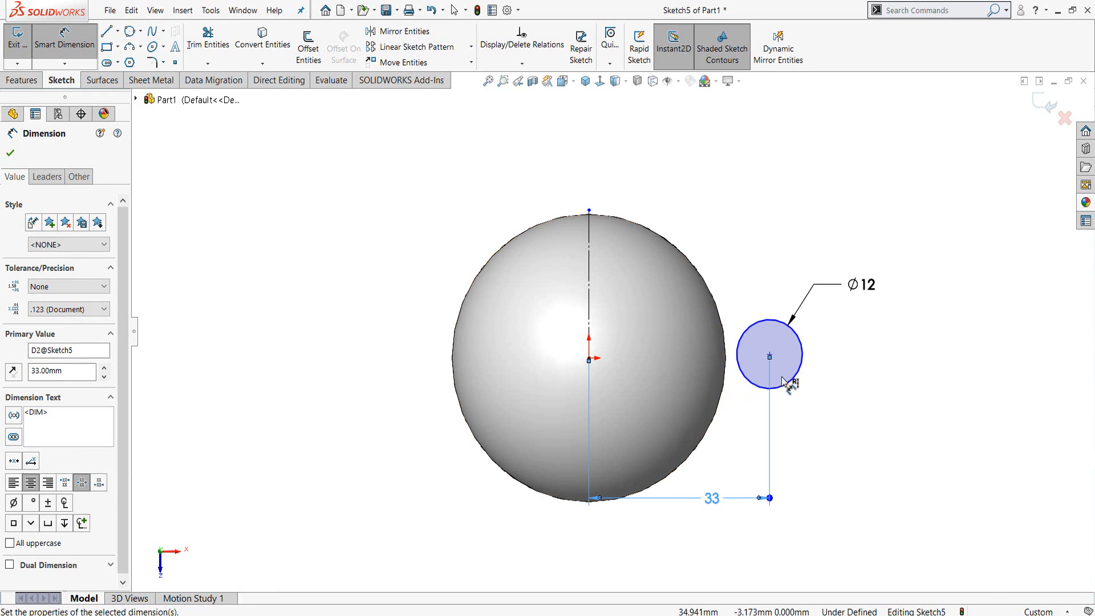
pyautogui.press('Escape')
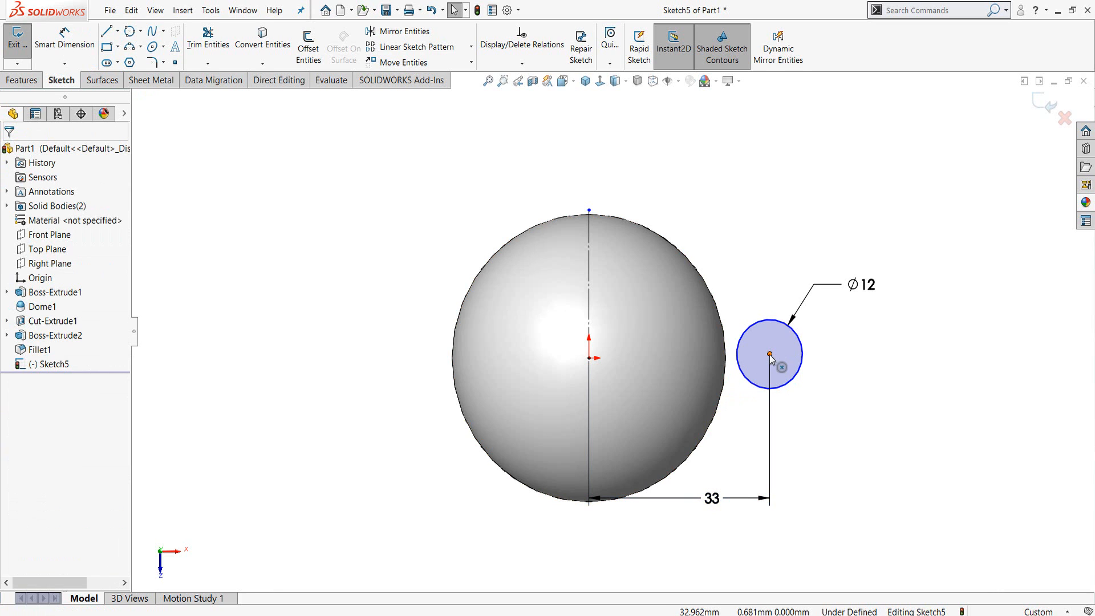
# - Add a Horizontal relation between the side circle's center and the origin
pyautogui.click(769, 354)
pyautogui.keyDown('ctrl'); pyautogui.click(589, 358); pyautogui.keyUp('ctrl')
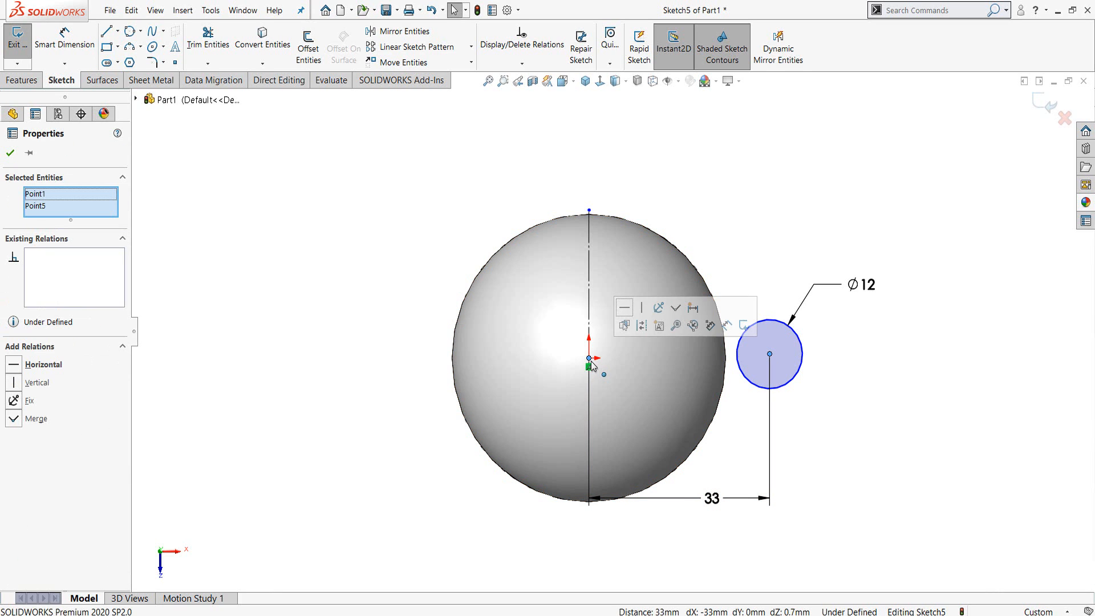
pyautogui.click(626, 309)
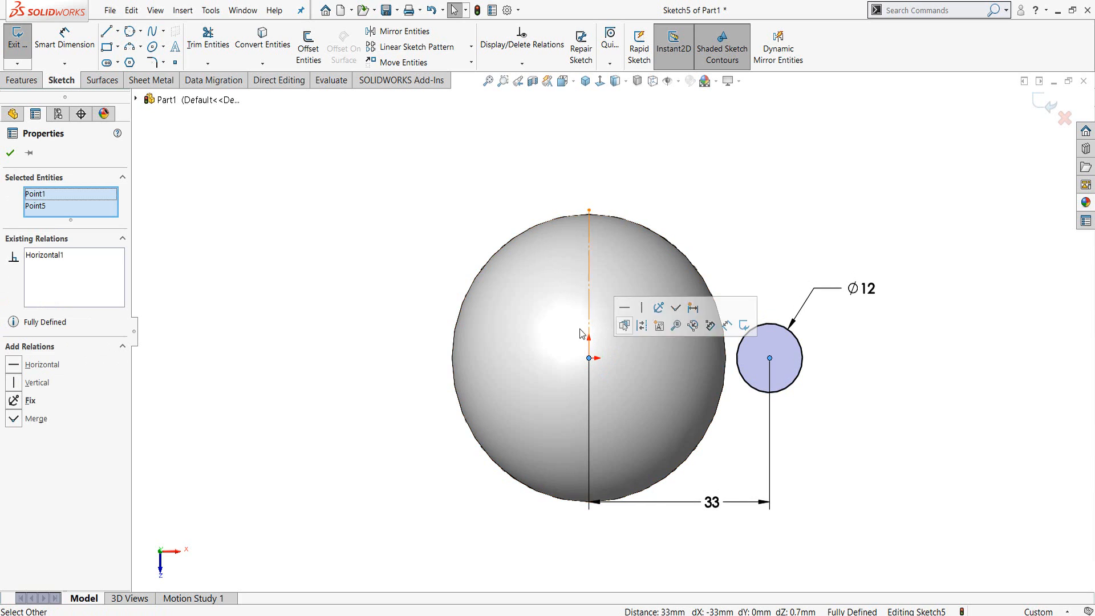
pyautogui.press('Escape')
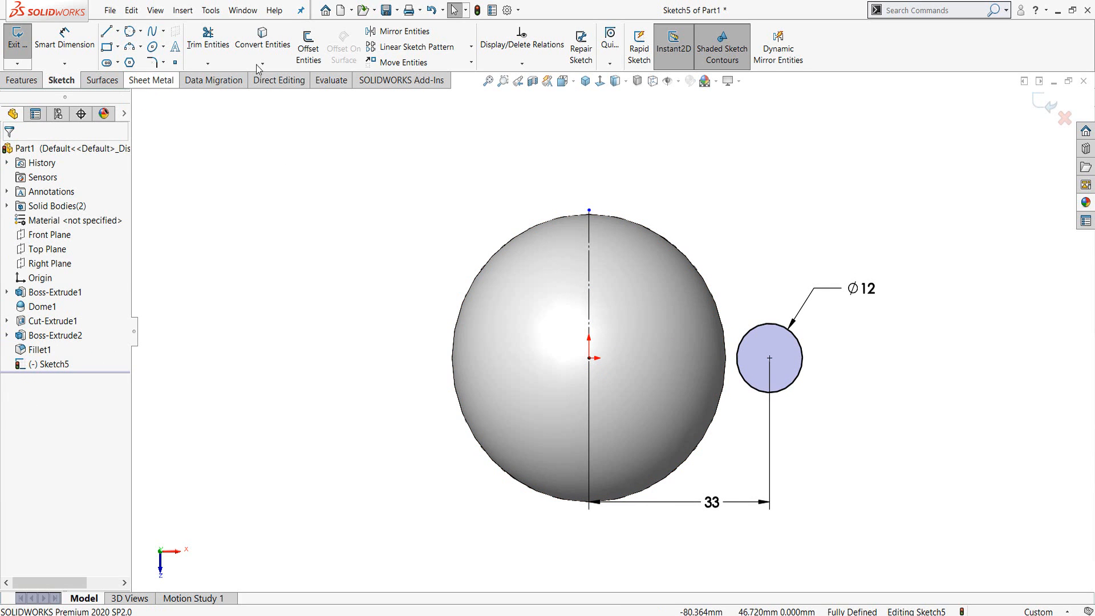
# - Mirror the side circle to the opposite side of the body about the vertical construction line, keeping the original
pyautogui.click(404, 31)
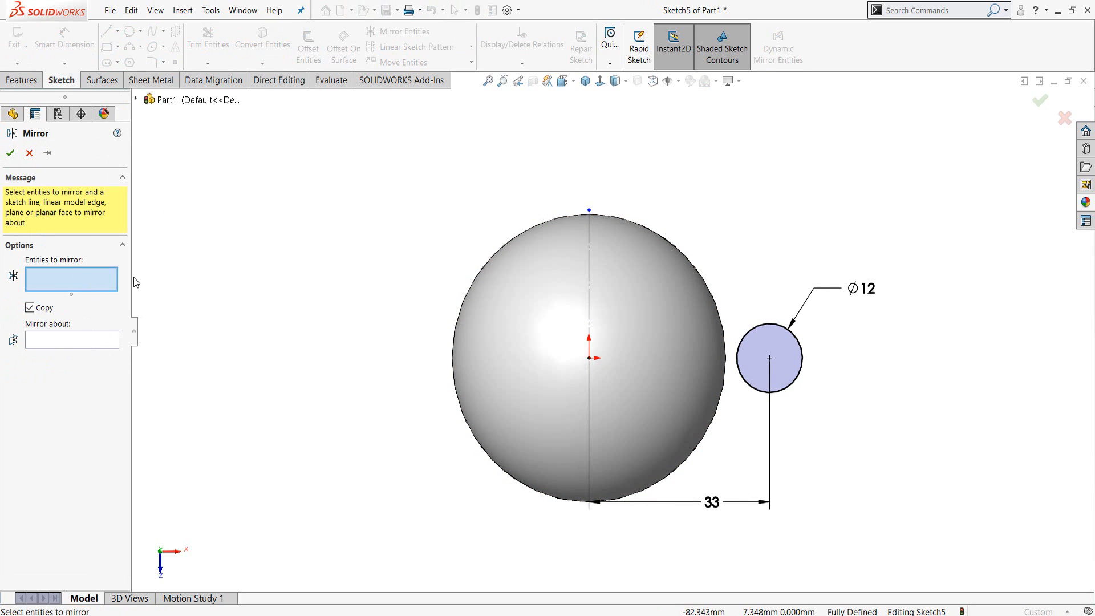
pyautogui.click(760, 326)
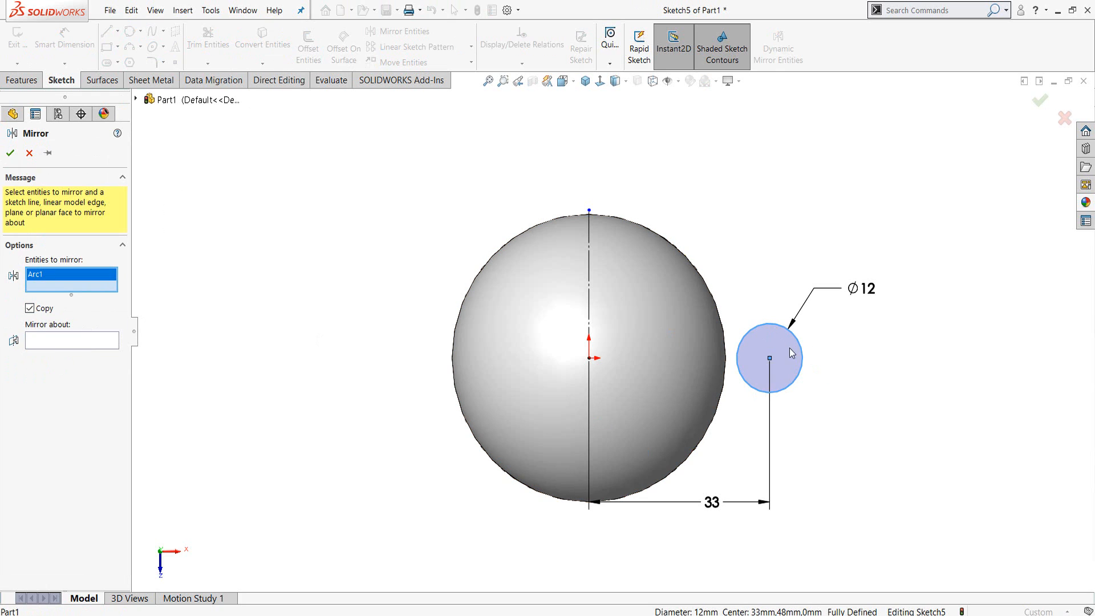
pyautogui.click(104, 341)
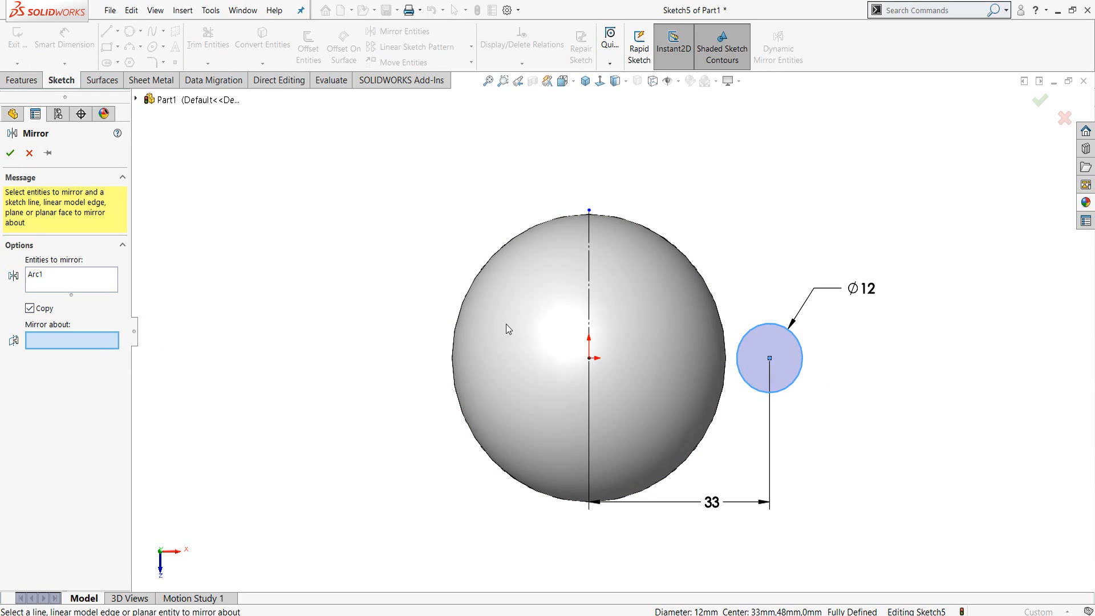
pyautogui.click(587, 255)
pyautogui.press('Return')
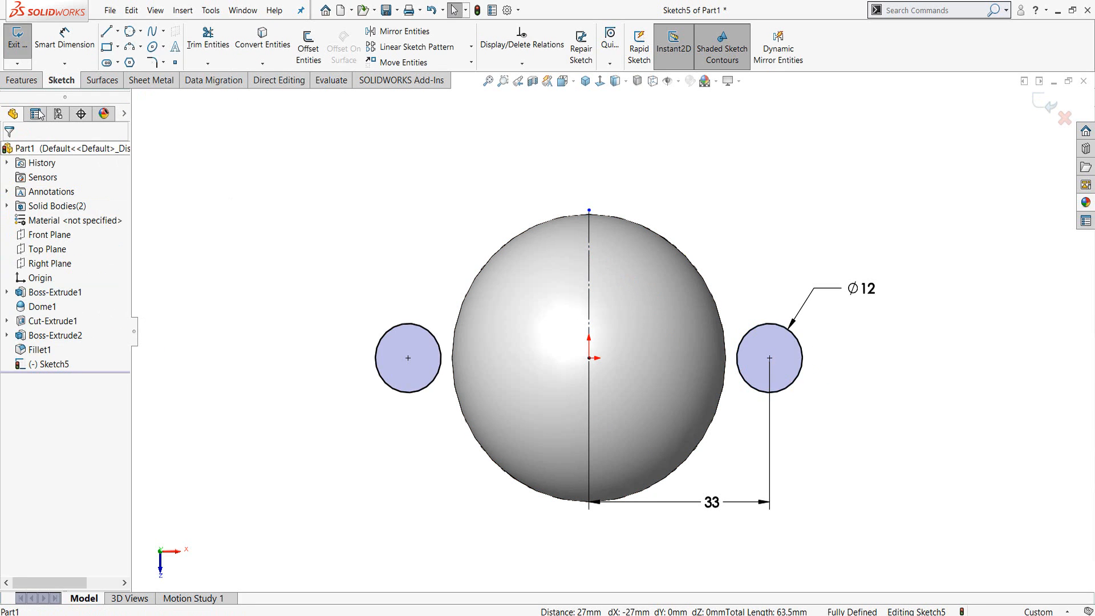
# - Extrude the two side circles 35 mm with the direction reversed, down along the body, to form the arms
pyautogui.click(31, 80)
pyautogui.click(24, 49)
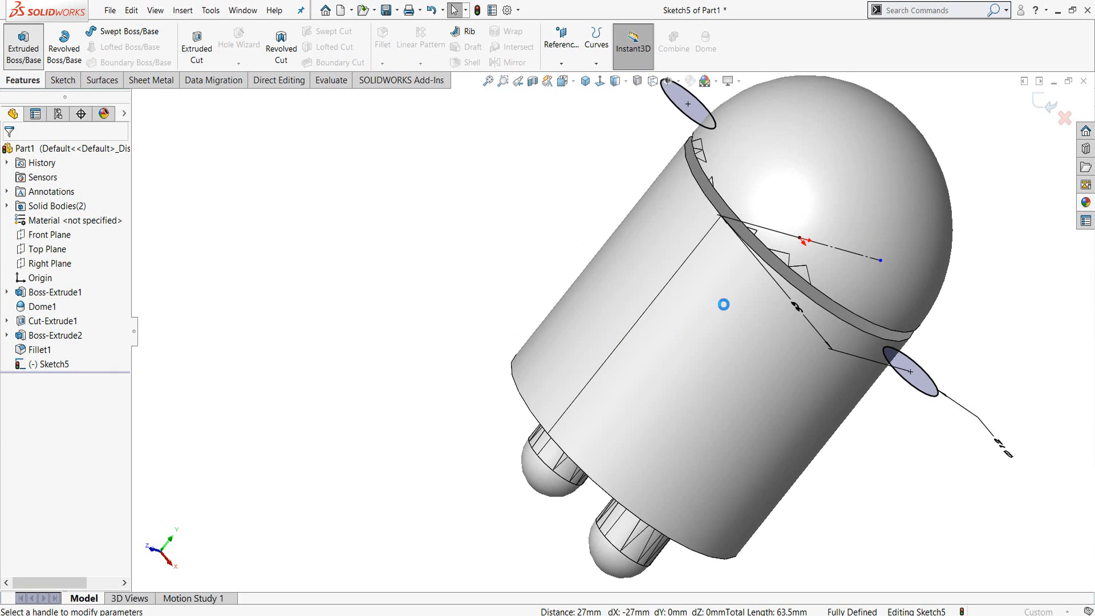
pyautogui.moveTo(726, 313); pyautogui.dragTo(701, 285, button='middle')
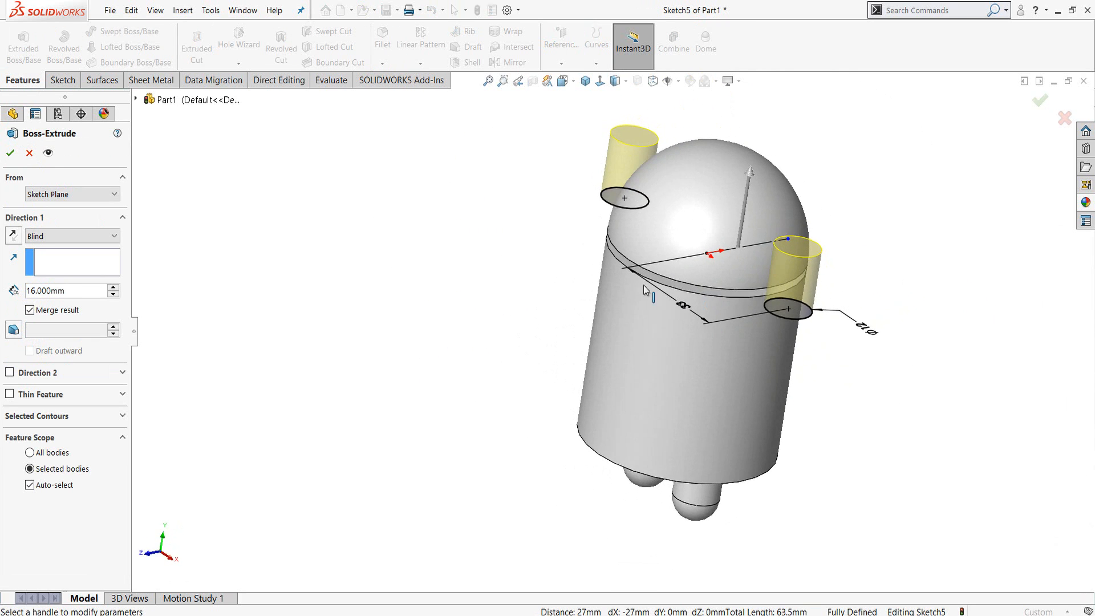
pyautogui.click(14, 235)
pyautogui.moveTo(839, 368); pyautogui.dragTo(807, 328, button='middle')
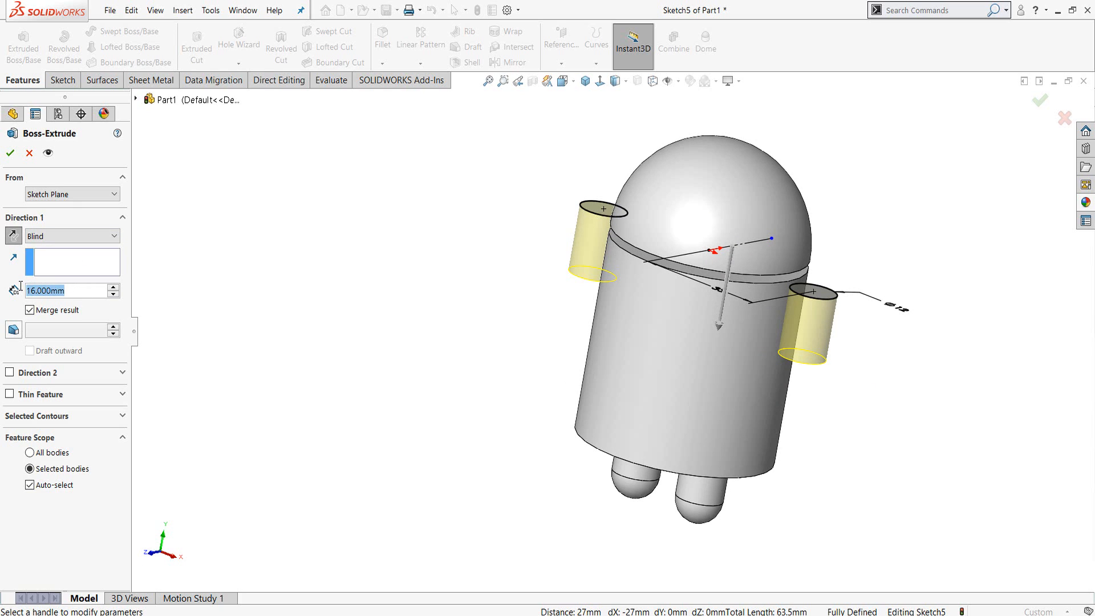
pyautogui.write('35')
pyautogui.press('Return')
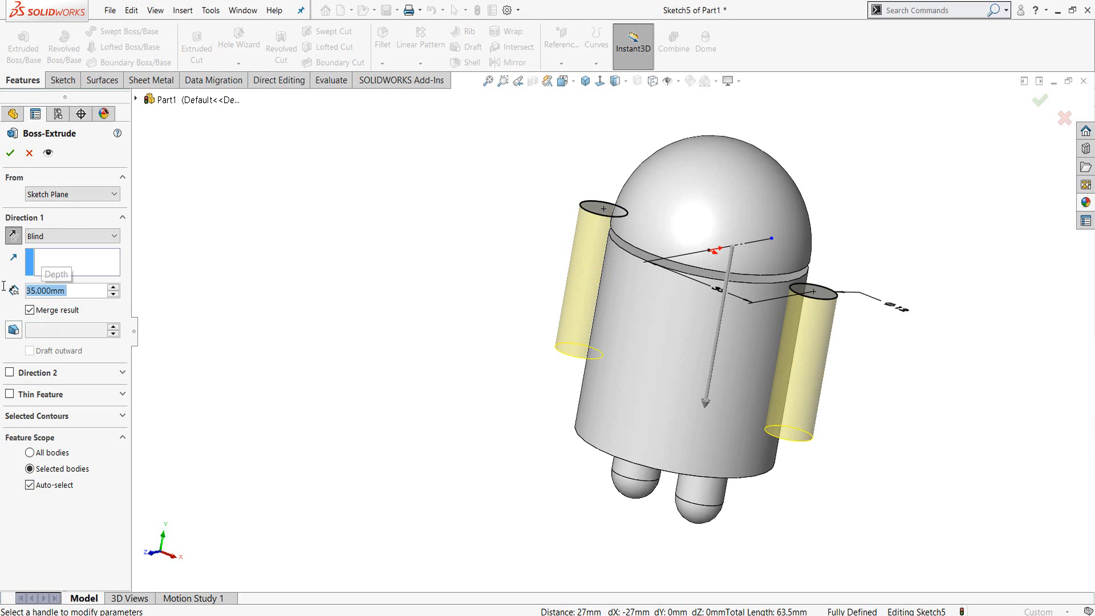
pyautogui.click(10, 153)
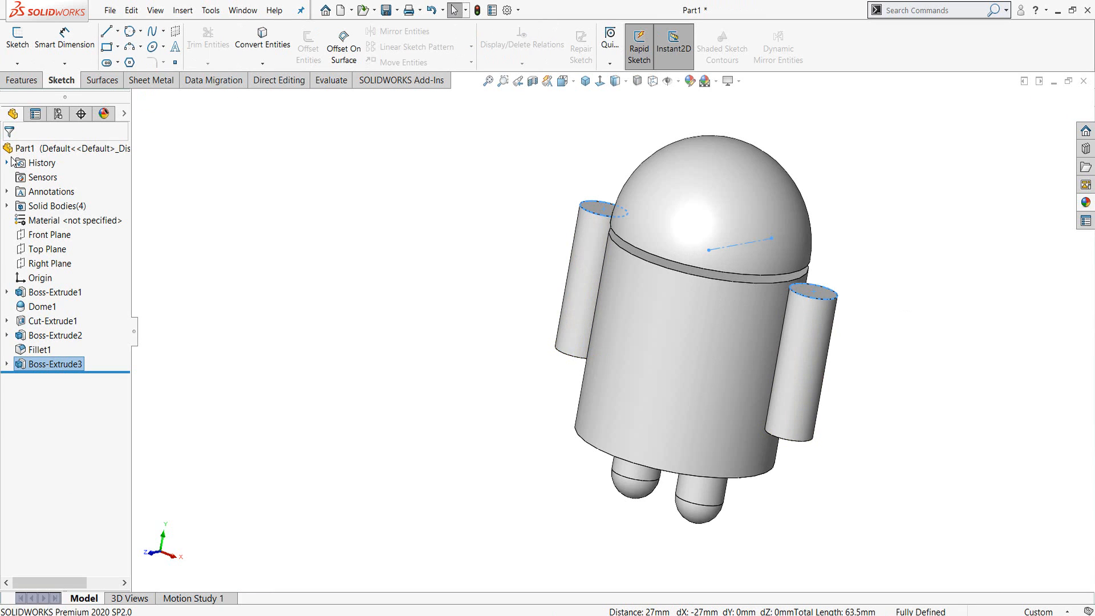
# - Round the upper and lower circular edges of the arm on the negative X side with a 6 mm fillet
pyautogui.moveTo(616, 270)
pyautogui.mouseDown(button='middle')
pyautogui.moveTo(606, 299)
pyautogui.moveTo(605, 277)
pyautogui.mouseUp(button='middle')
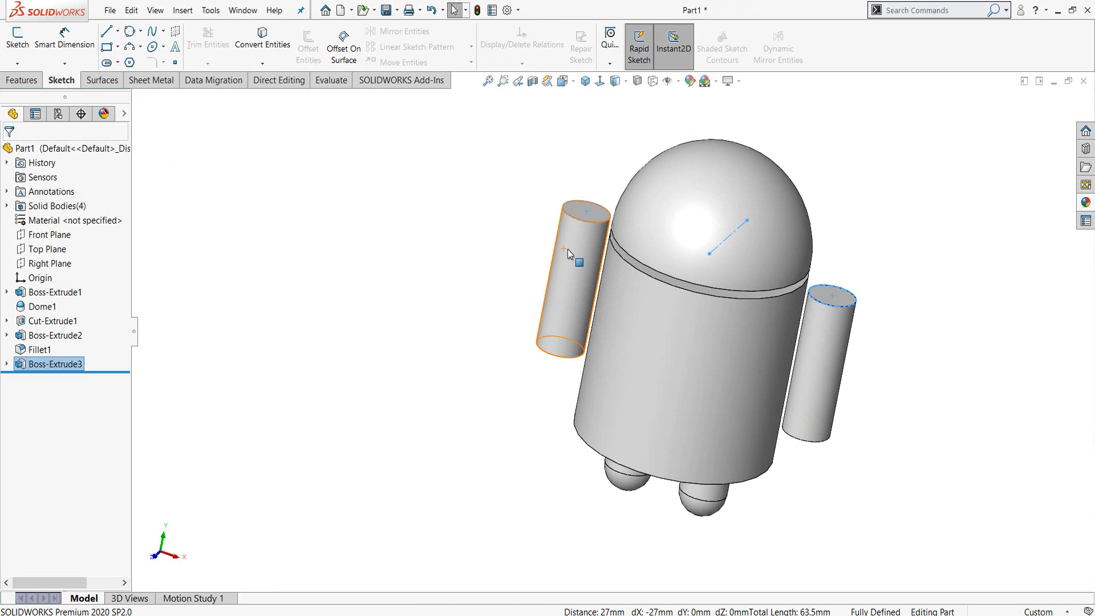
pyautogui.click(569, 250)
pyautogui.click(467, 224)
pyautogui.click(22, 80)
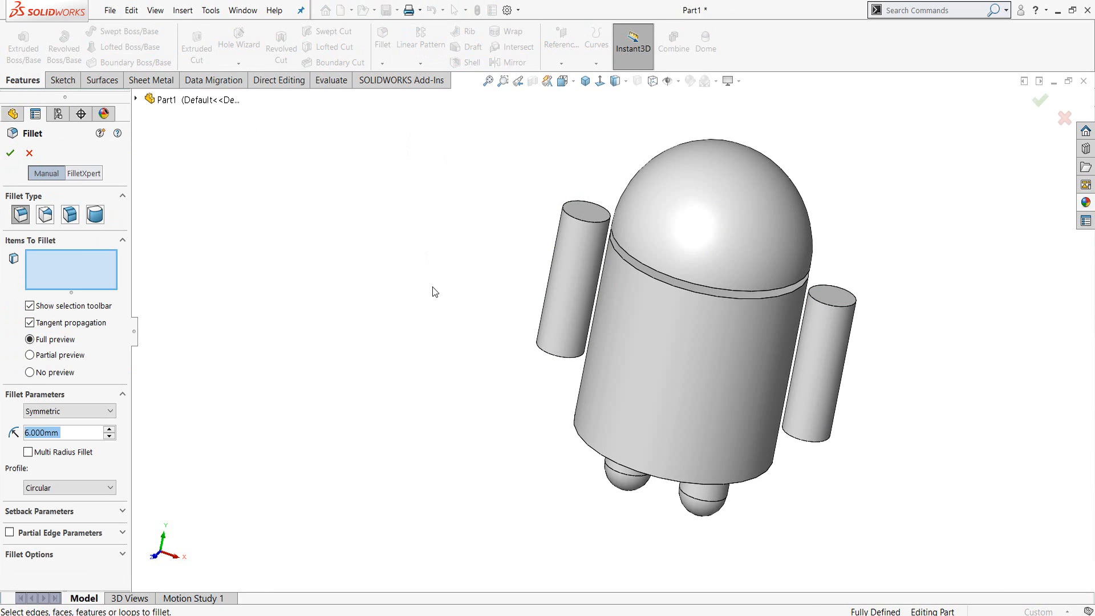
pyautogui.click(571, 220)
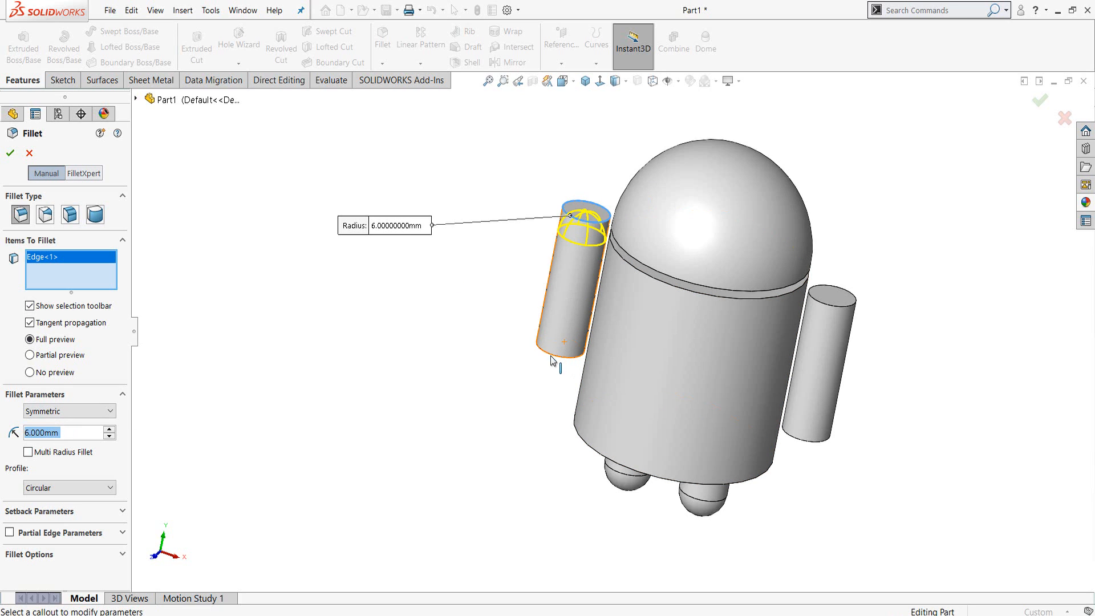
pyautogui.click(552, 357)
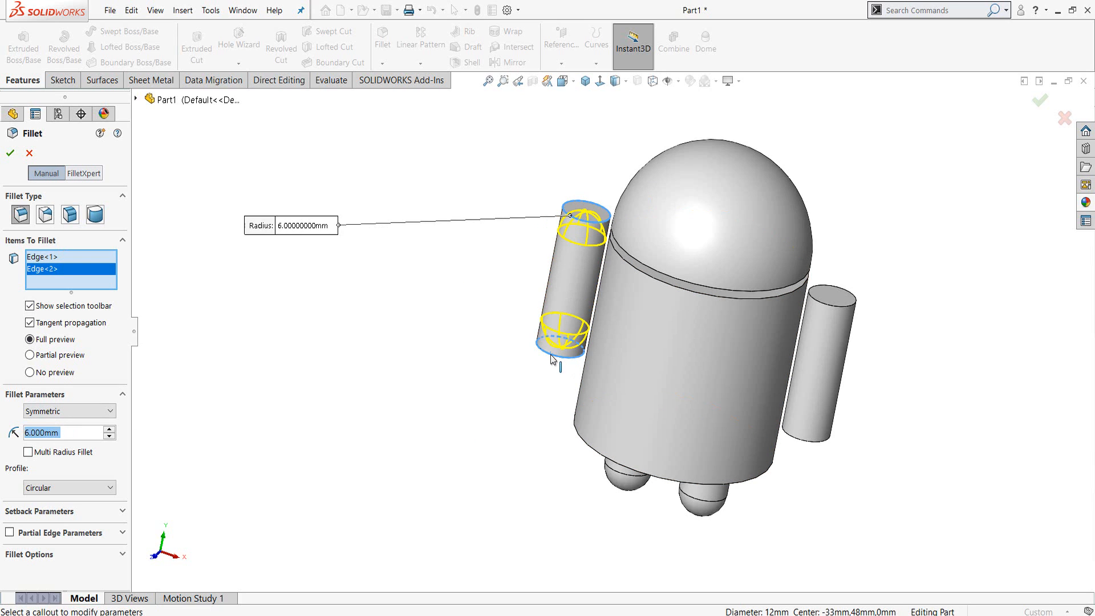
pyautogui.click(10, 154)
# - Round the upper and lower circular edges of the arm on the positive X side with a 6 mm fillet
pyautogui.press('Return')
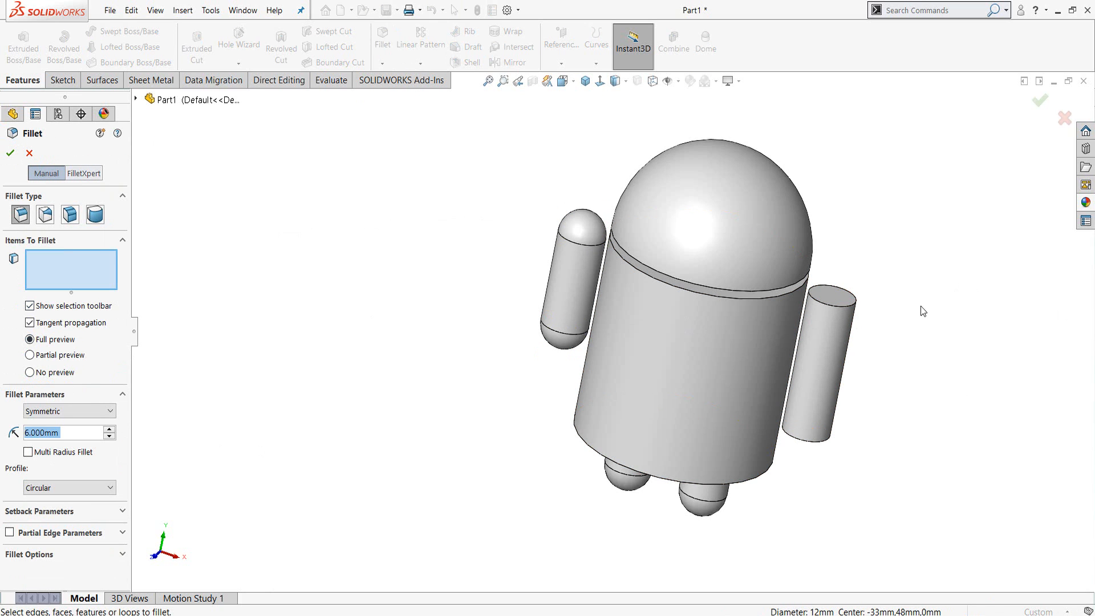
pyautogui.click(832, 311)
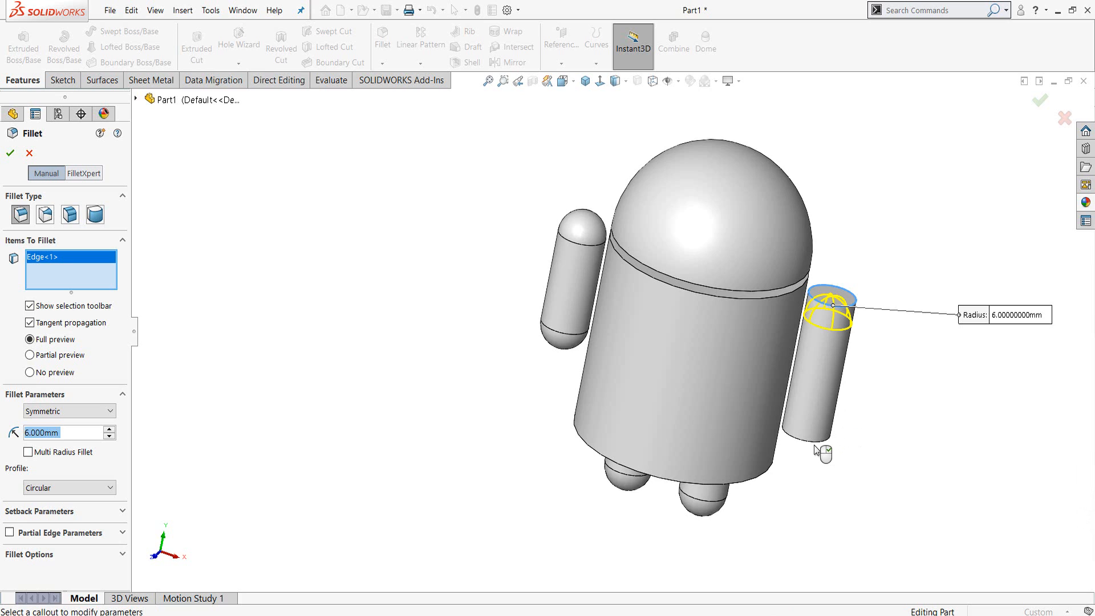
pyautogui.click(817, 448)
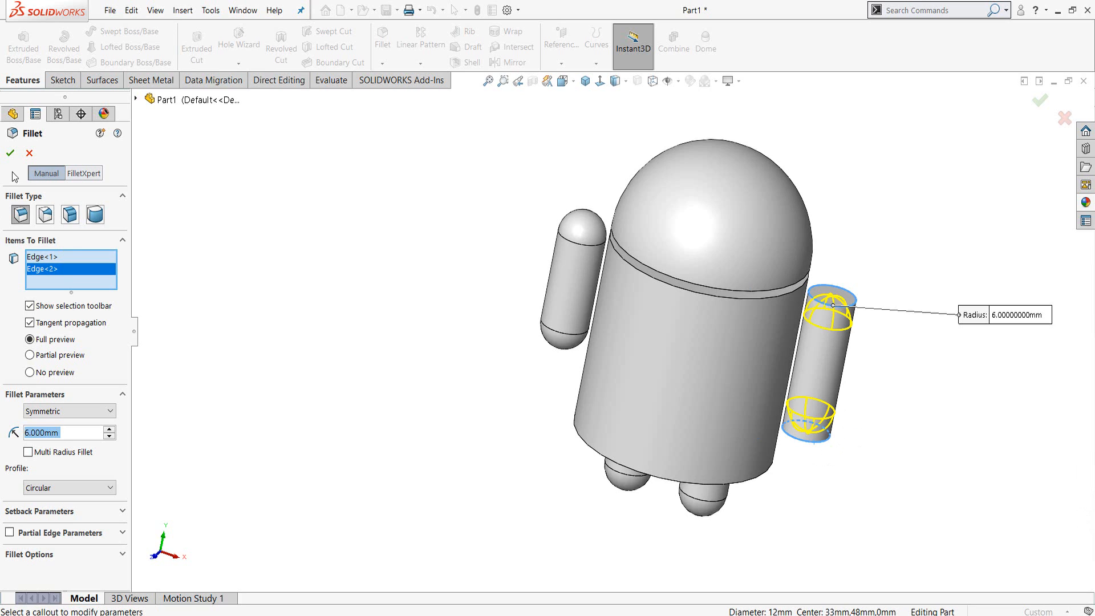
pyautogui.click(10, 154)
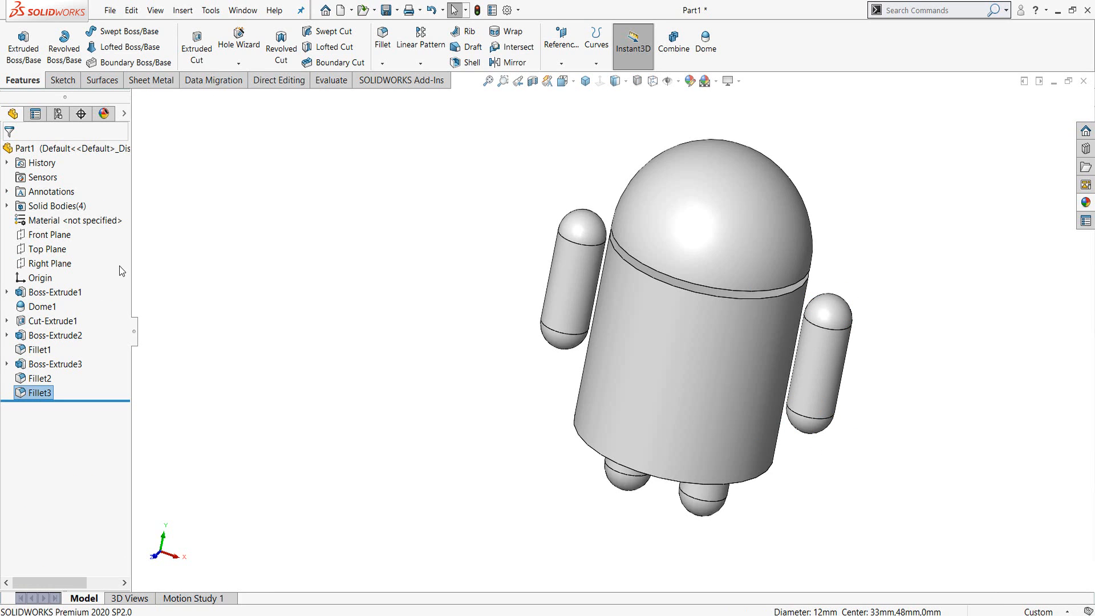
# - On the Front Plane, sketch a construction line about 45.5 mm long at about 52° from the midpoint of the dome's base past the dome
pyautogui.moveTo(779, 412); pyautogui.dragTo(716, 389, button='middle')
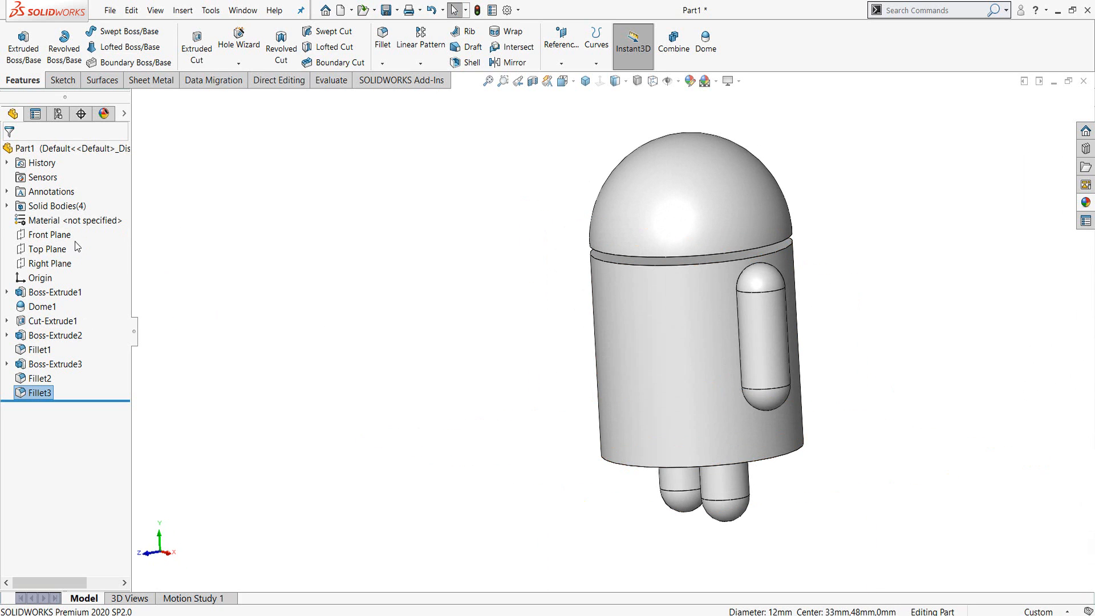
pyautogui.moveTo(738, 193); pyautogui.dragTo(838, 179, button='middle')
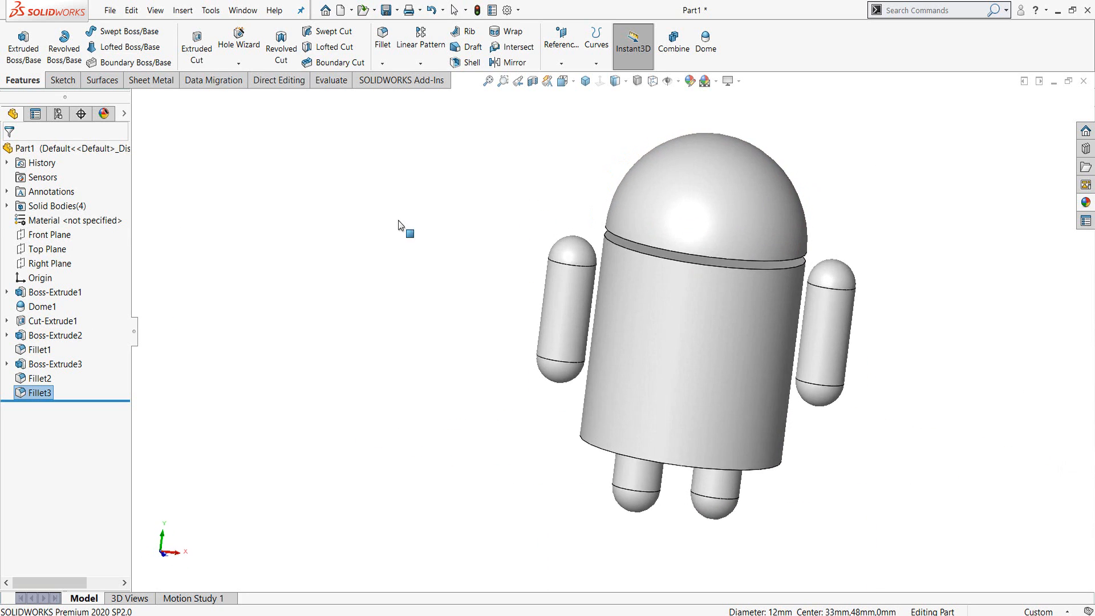
pyautogui.click(45, 235)
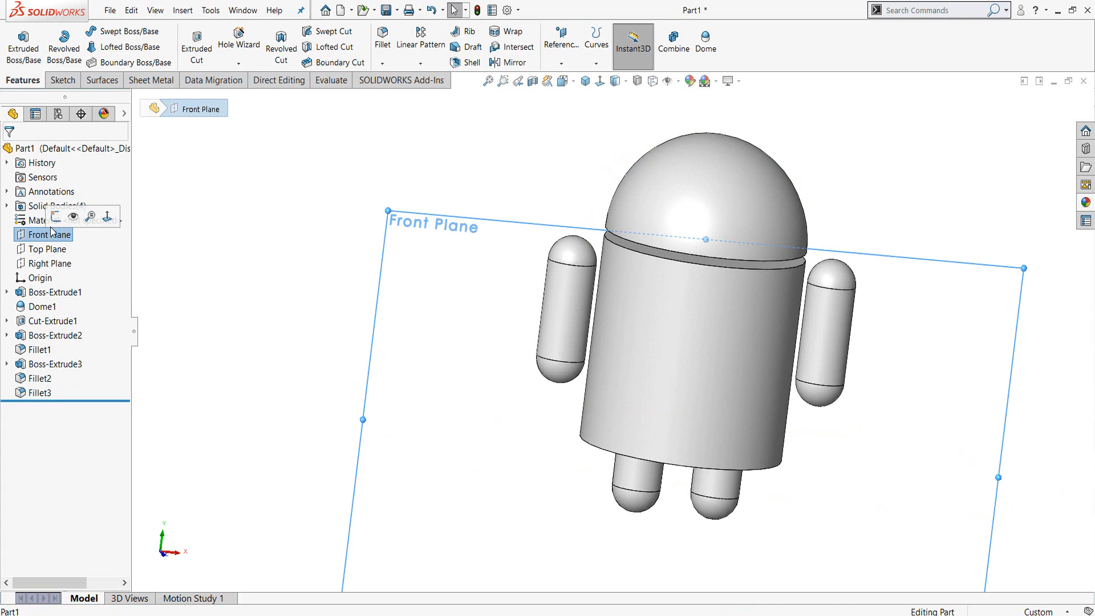
pyautogui.click(56, 216)
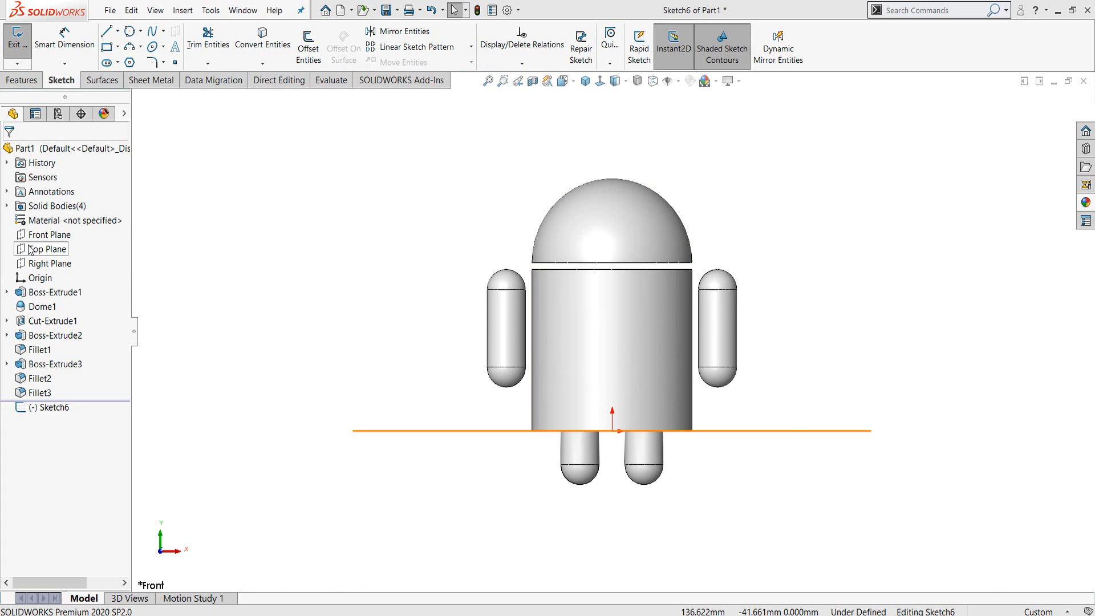
pyautogui.moveTo(305, 208); pyautogui.dragTo(353, 160, button='right')
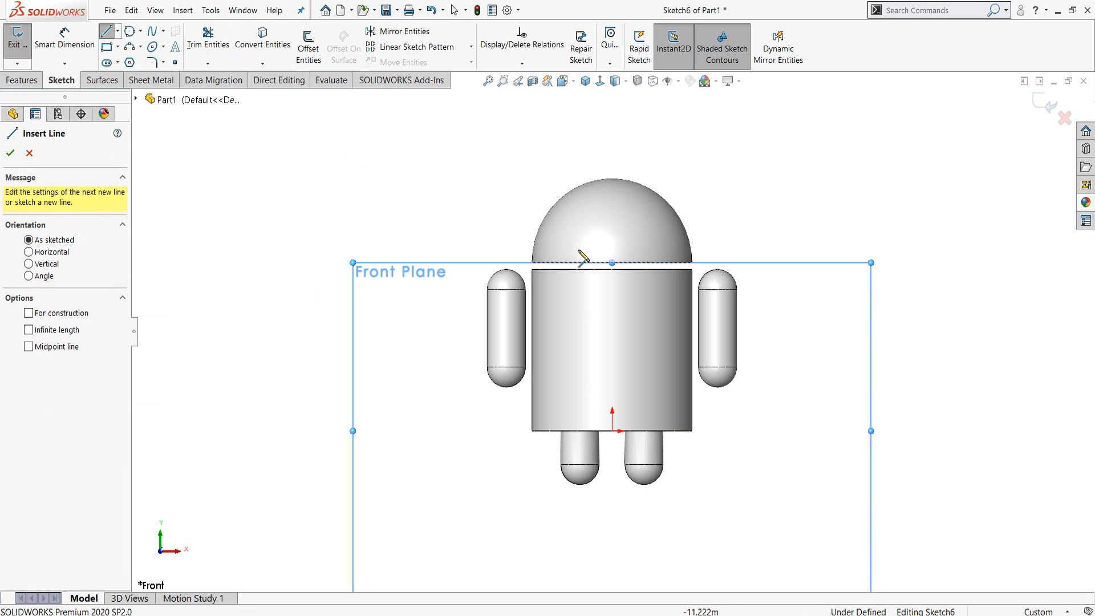
pyautogui.click(611, 263)
pyautogui.click(702, 141)
pyautogui.rightClick(702, 142)
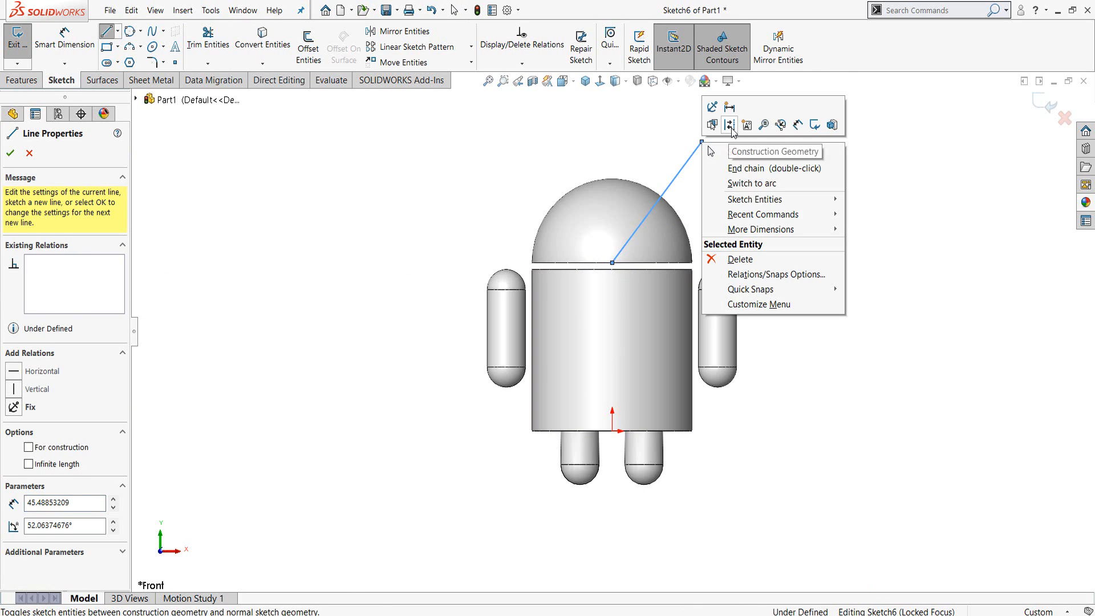
pyautogui.click(731, 126)
pyautogui.scroll(-2, 756, 185)
pyautogui.moveTo(724, 268); pyautogui.dragTo(716, 224, button='right')
pyautogui.click(577, 252)
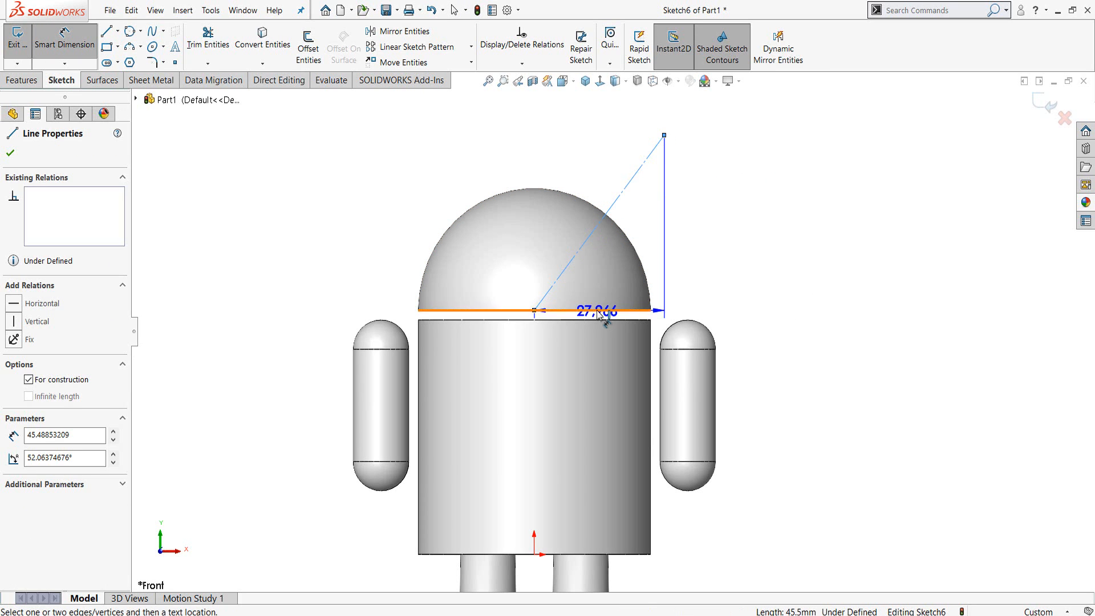
pyautogui.click(597, 309)
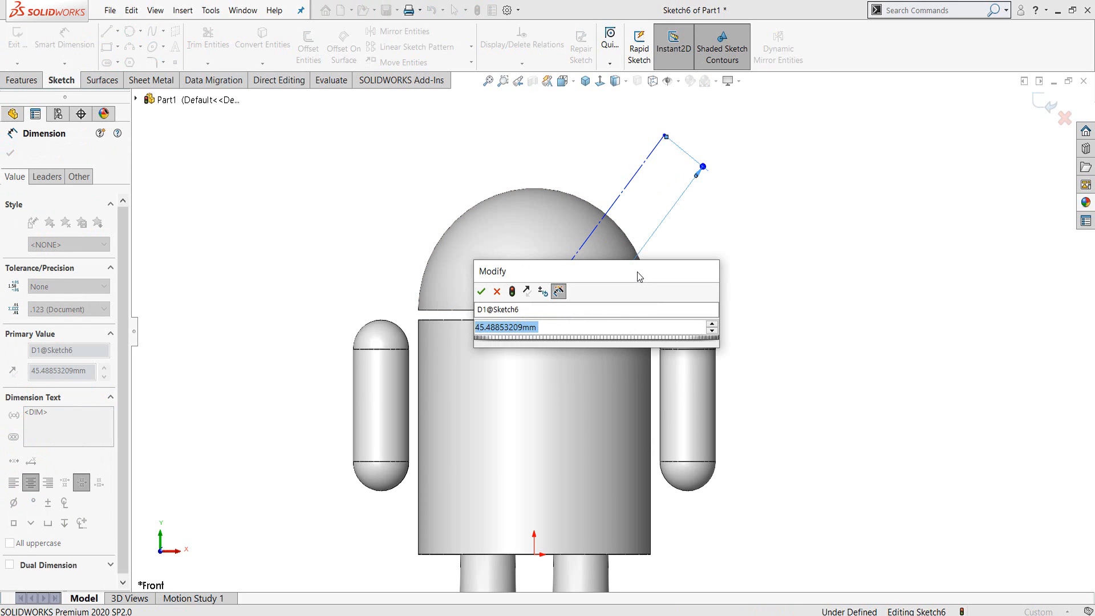
pyautogui.press('Return')
pyautogui.click(662, 222)
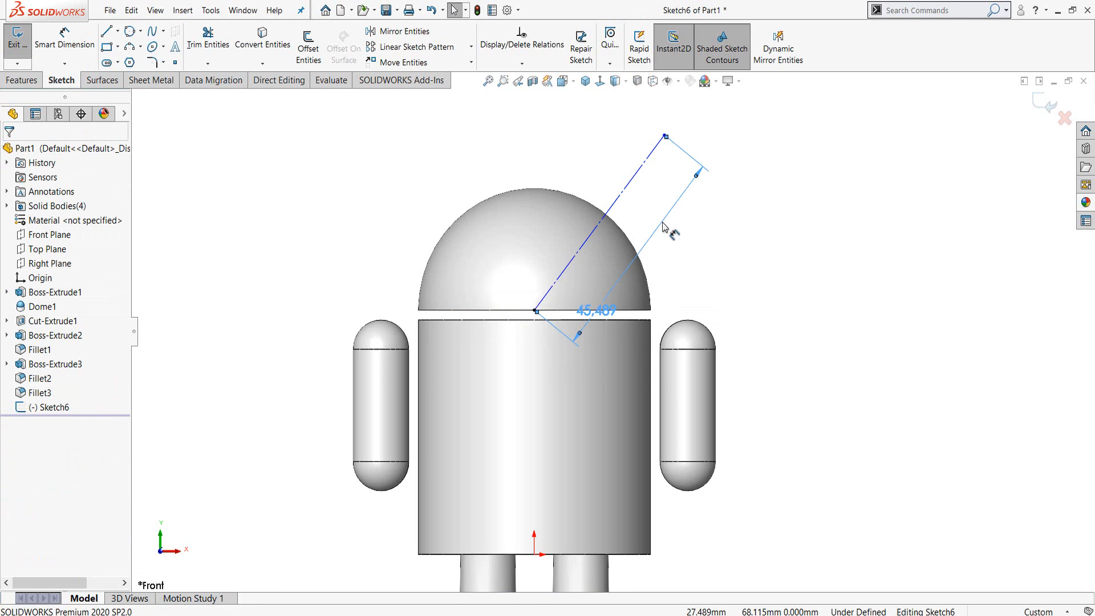
pyautogui.press('Delete')
# - Dimension the angle between the construction line and the dome's base edge to 45°
pyautogui.moveTo(725, 240); pyautogui.dragTo(725, 204, button='right')
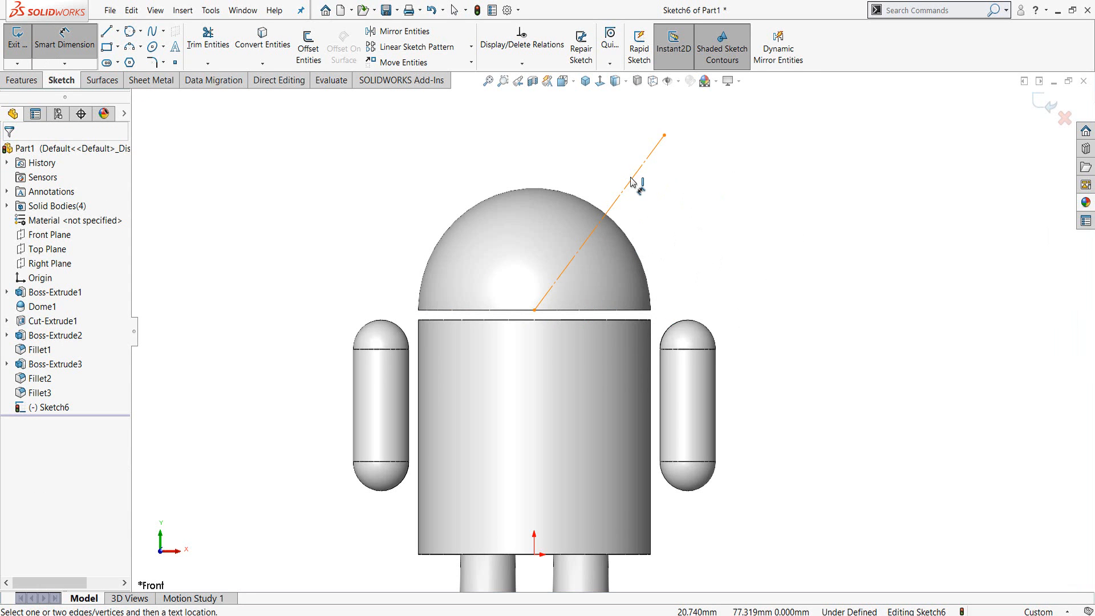
pyautogui.click(618, 250)
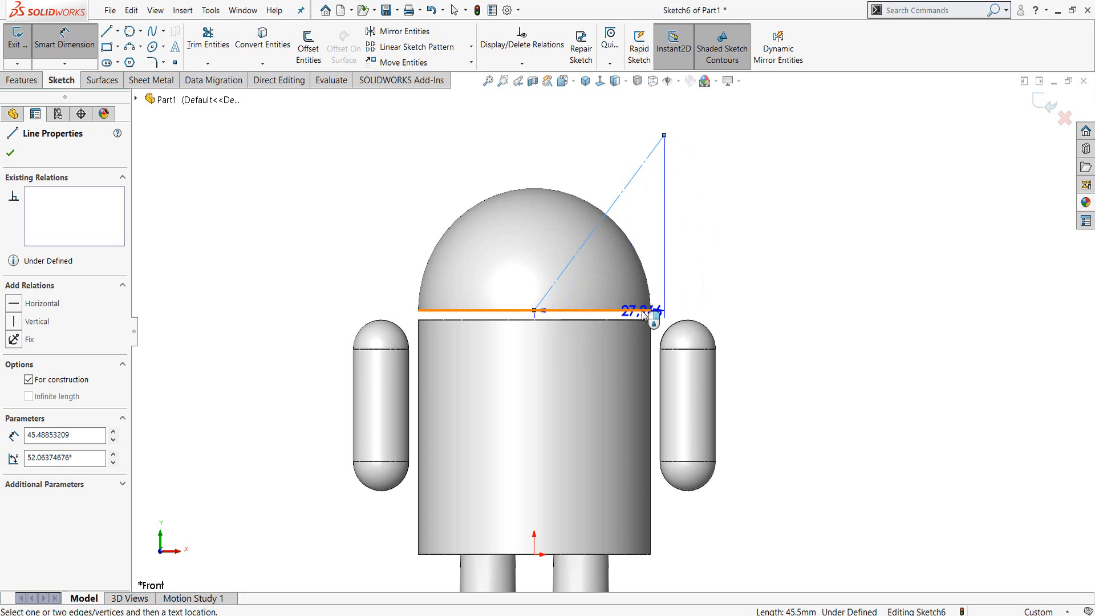
pyautogui.click(663, 311)
pyautogui.click(690, 292)
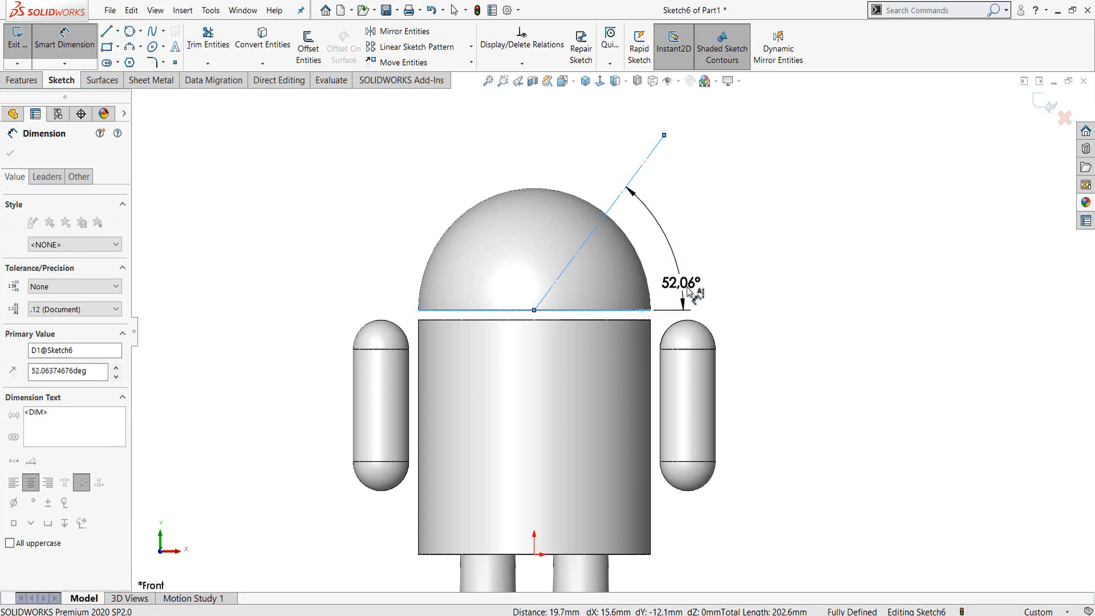
pyautogui.write('45')
pyautogui.press('Return')
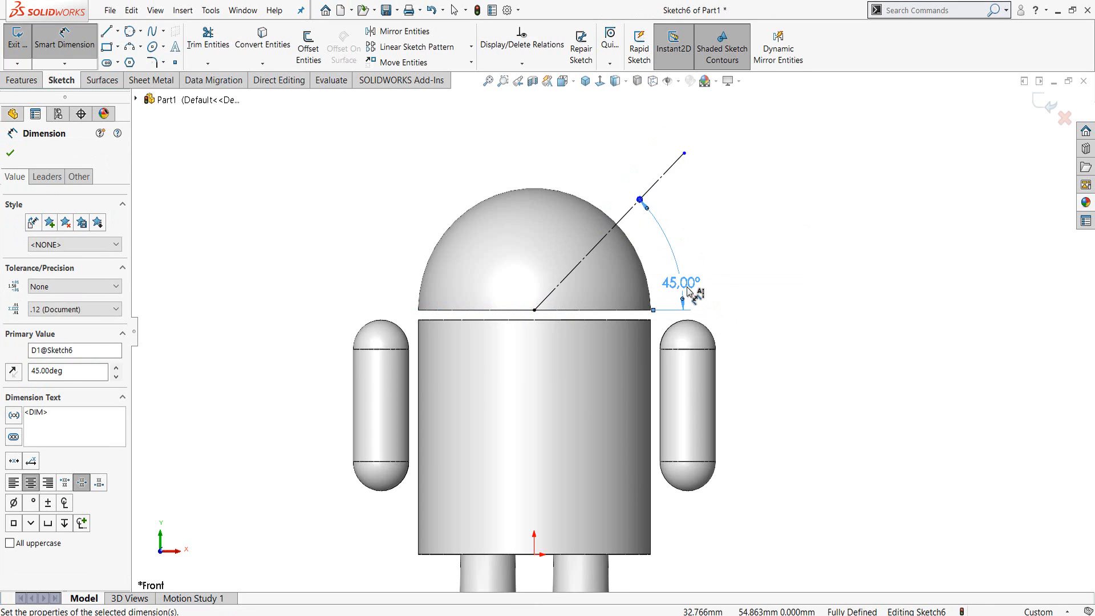
pyautogui.click(11, 154)
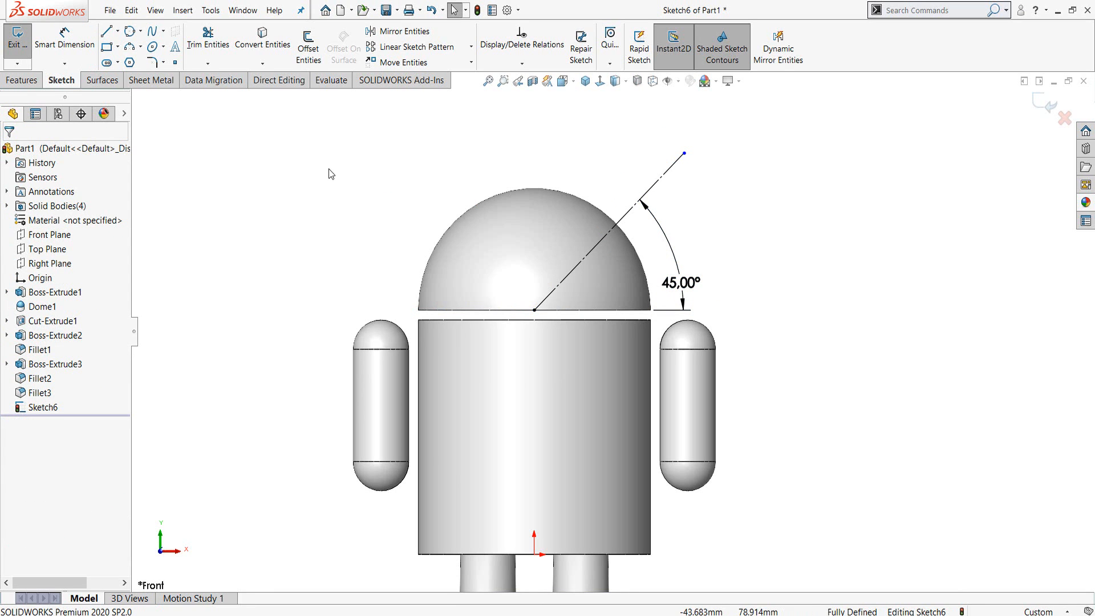
# - Sketch an open three-sided rectangular profile about 12.6 mm long and 3.6 mm wide against the construction line, crossing the dome's surface
pyautogui.moveTo(295, 173); pyautogui.dragTo(361, 132, button='right')
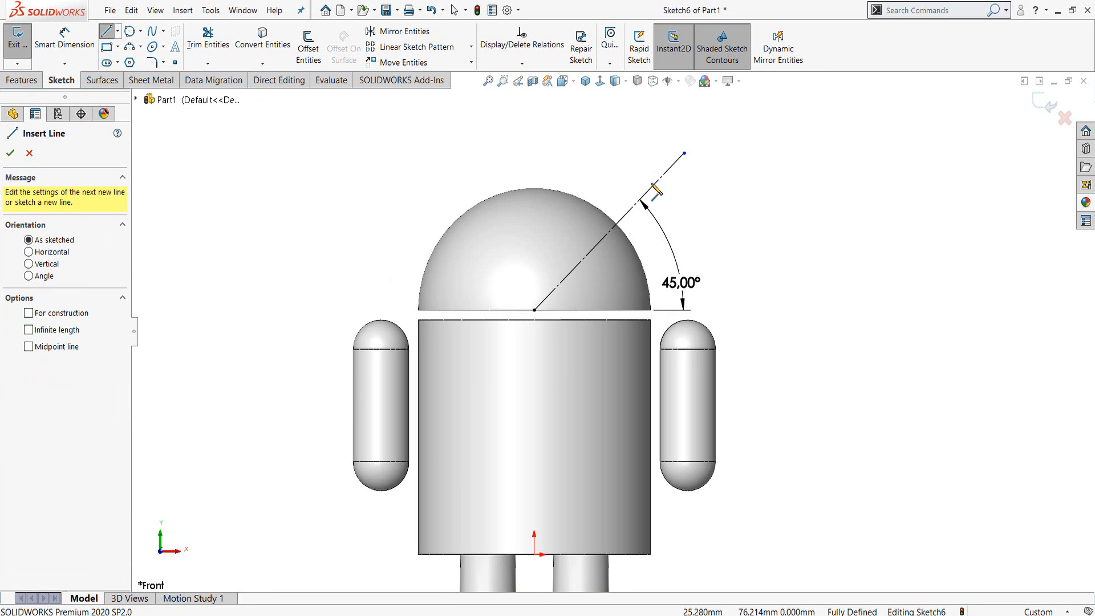
pyautogui.click(651, 188)
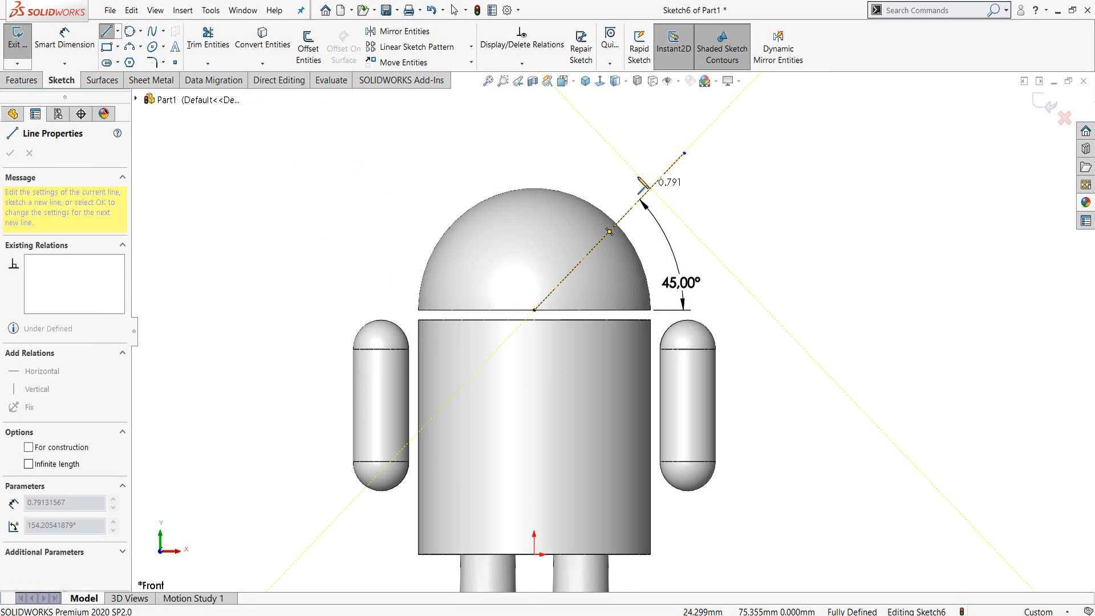
pyautogui.click(598, 219)
pyautogui.click(610, 231)
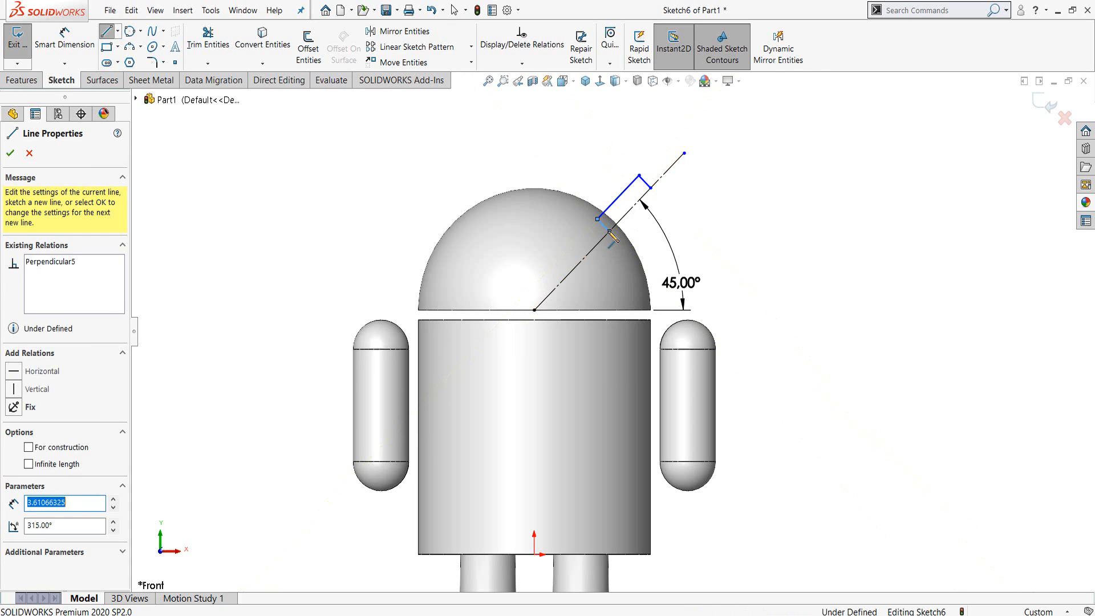
pyautogui.rightClick(391, 166)
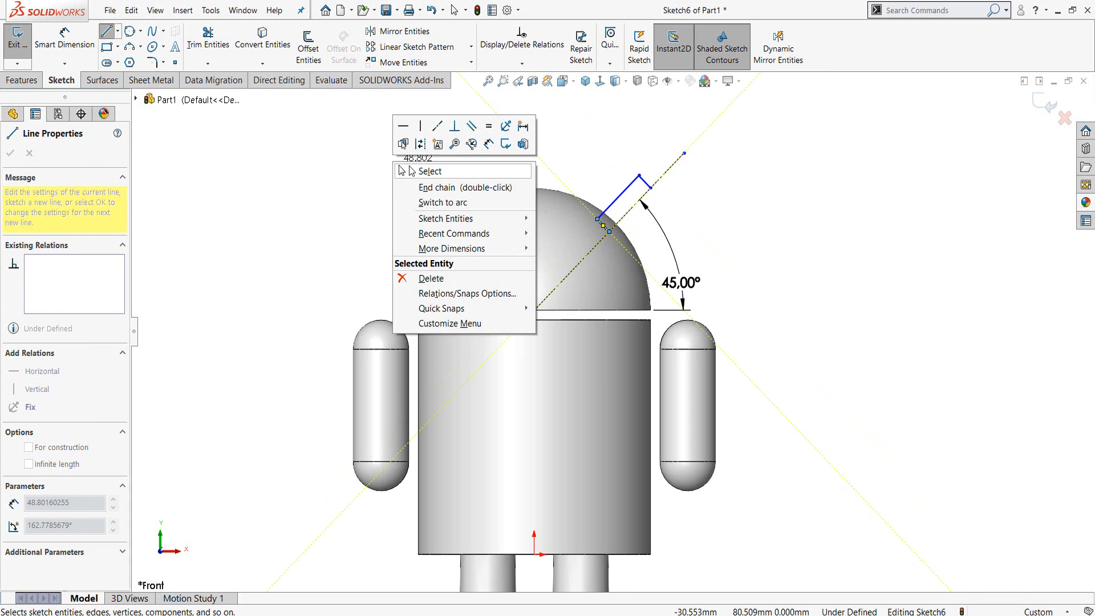
pyautogui.click(411, 169)
# - Dimension the profile's long side parallel to the construction line to 10 mm
pyautogui.moveTo(738, 220); pyautogui.dragTo(740, 118, button='right')
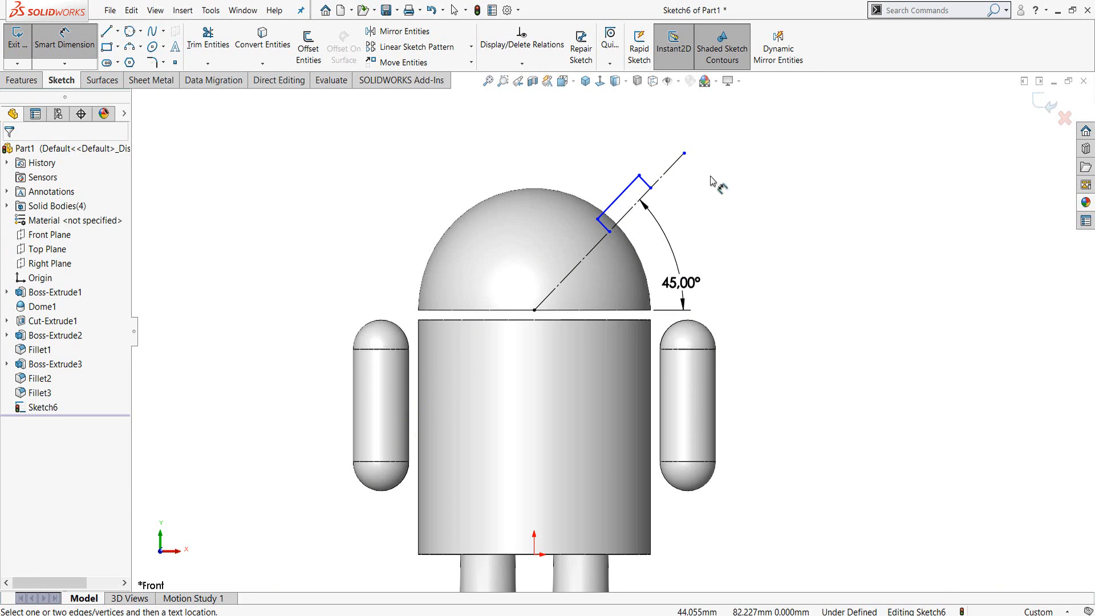
pyautogui.scroll(-2, 712, 182)
pyautogui.click(596, 208)
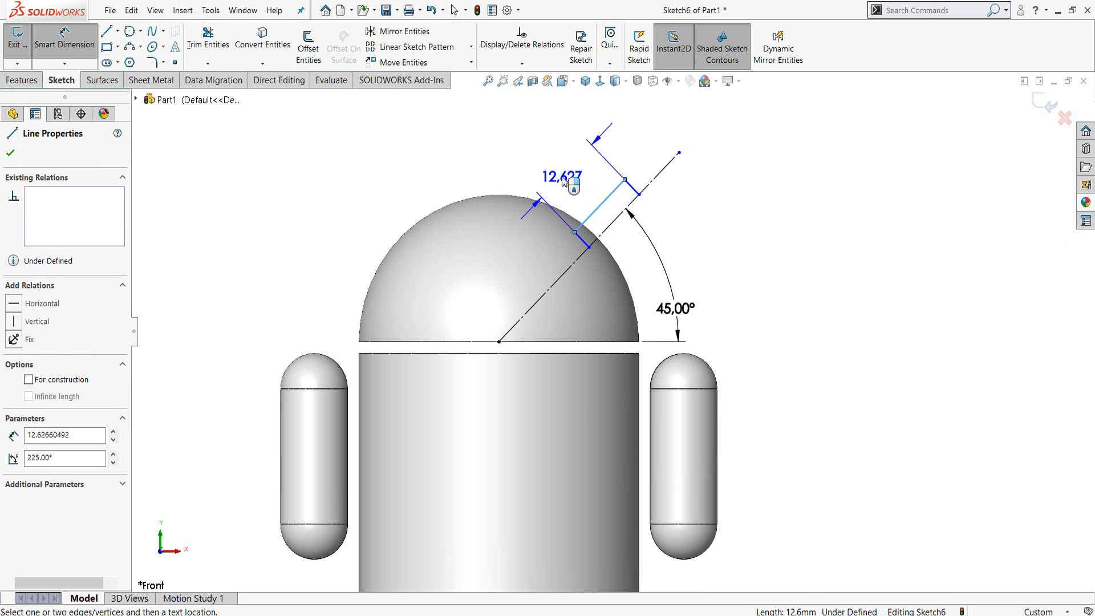
pyautogui.click(563, 180)
pyautogui.write('10')
pyautogui.press('Return')
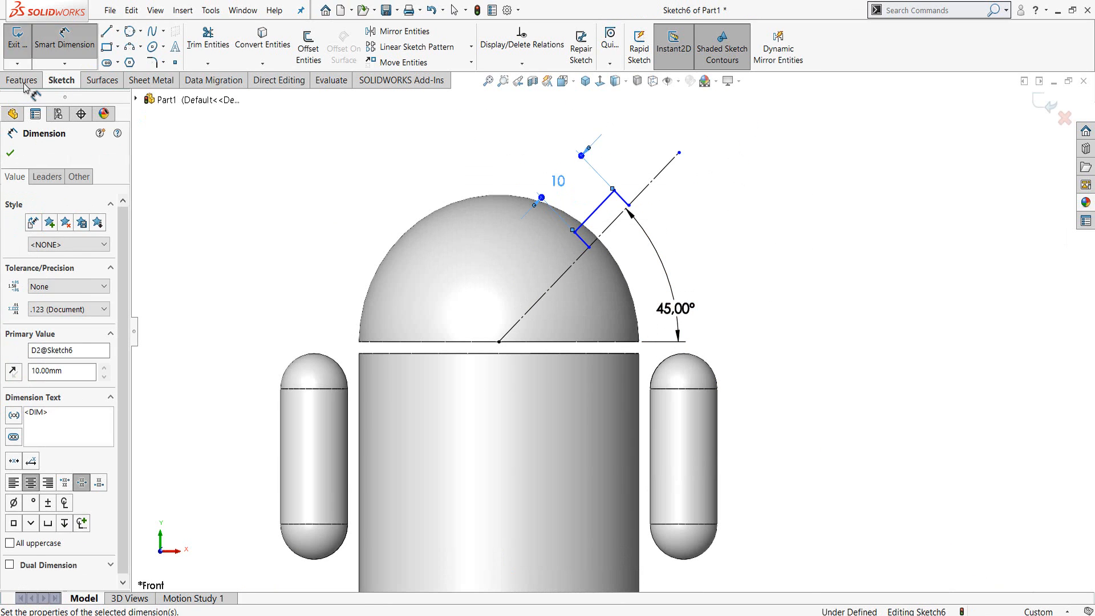
# - Dimension the short outer side of the antenna profile to 1.2 mm
pyautogui.scroll(-2, 601, 212)
pyautogui.click(602, 213)
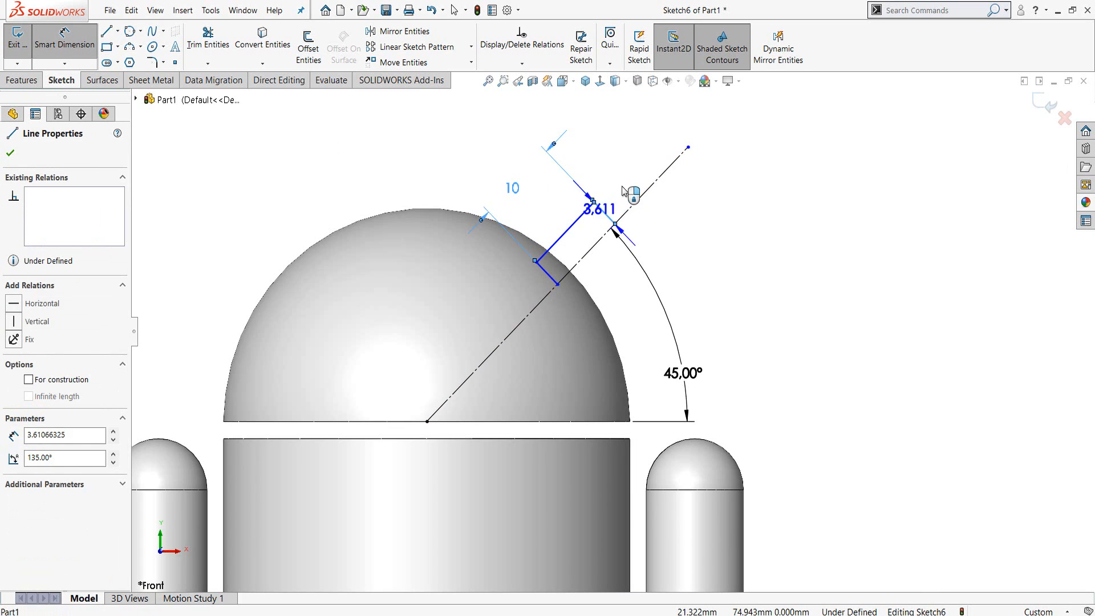
pyautogui.click(621, 190)
pyautogui.write('1.2')
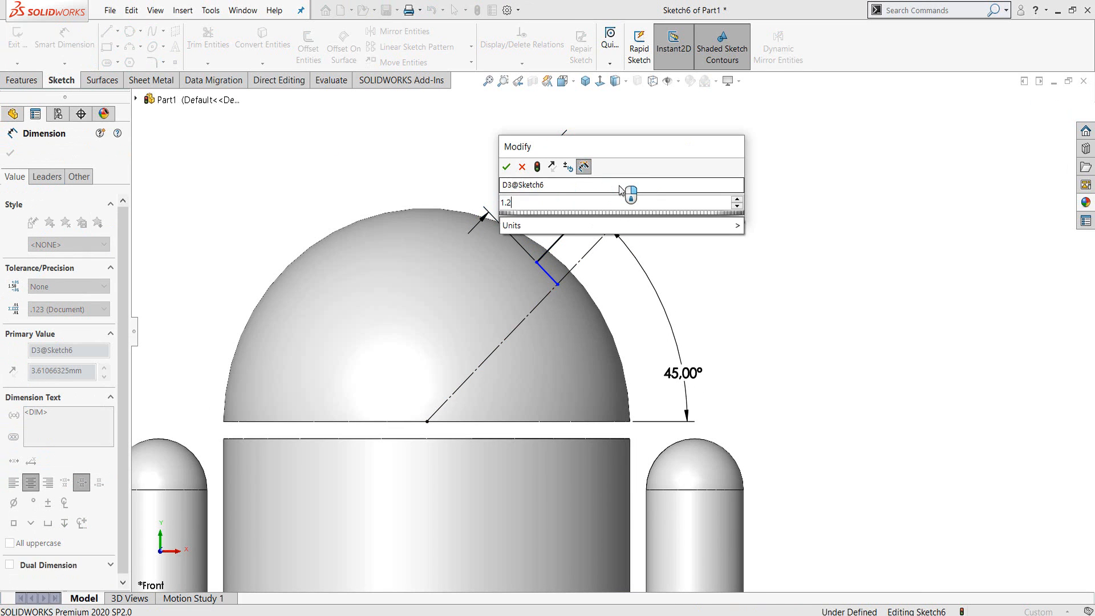
pyautogui.press('Return')
pyautogui.press('Escape')
# - Dimension the distance from the midpoint of the dome's base to the profile's outer end on the construction line to 33 mm
pyautogui.scroll(-1, 643, 189)
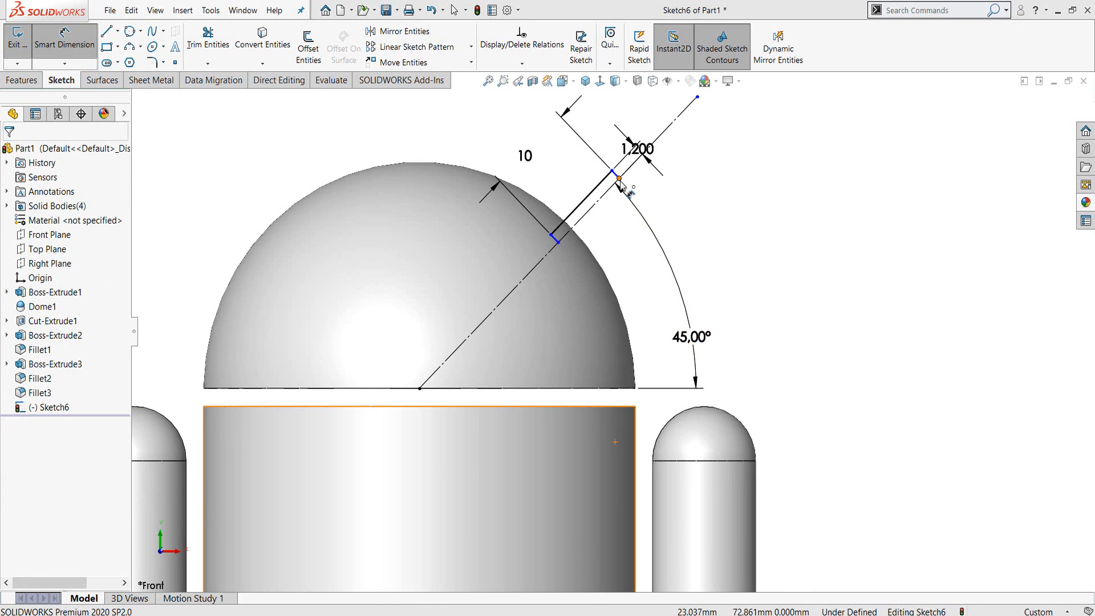
pyautogui.click(619, 179)
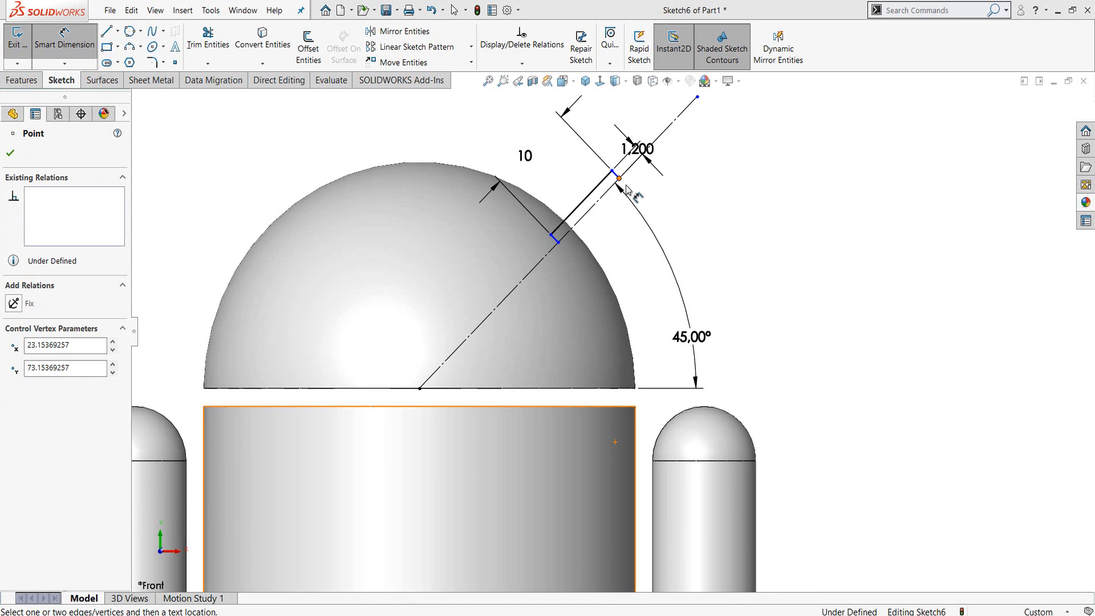
pyautogui.click(420, 388)
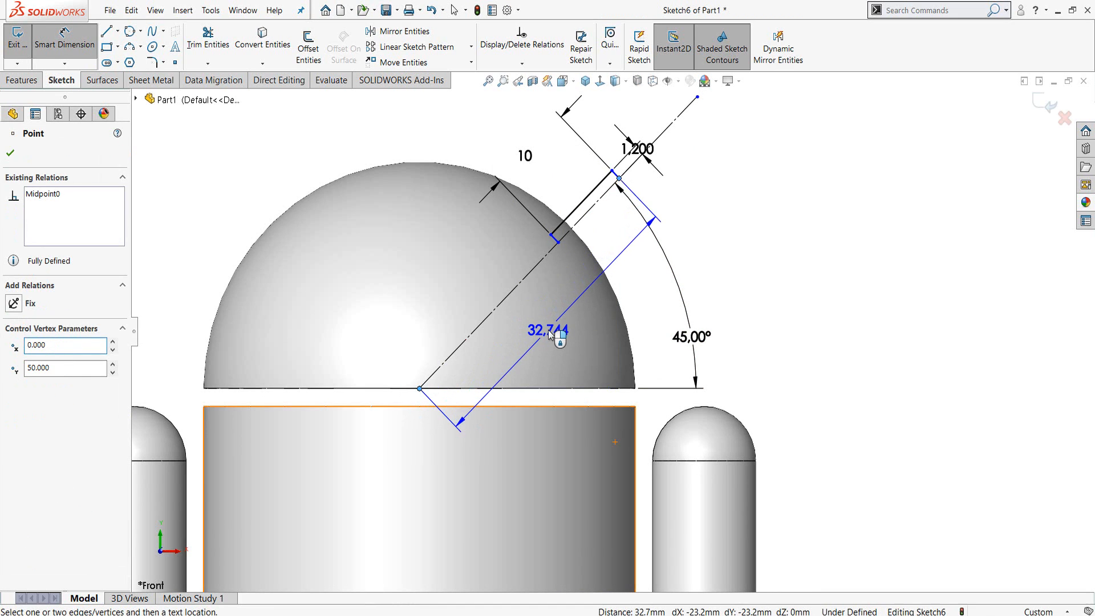
pyautogui.click(548, 330)
pyautogui.write('33')
pyautogui.press('Return')
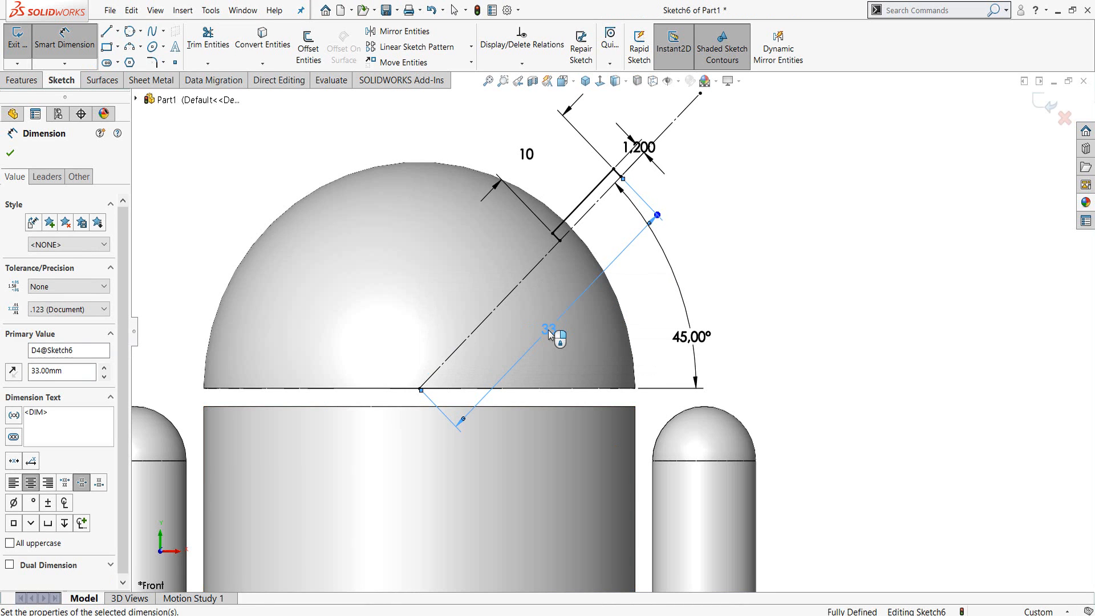
pyautogui.press('Escape')
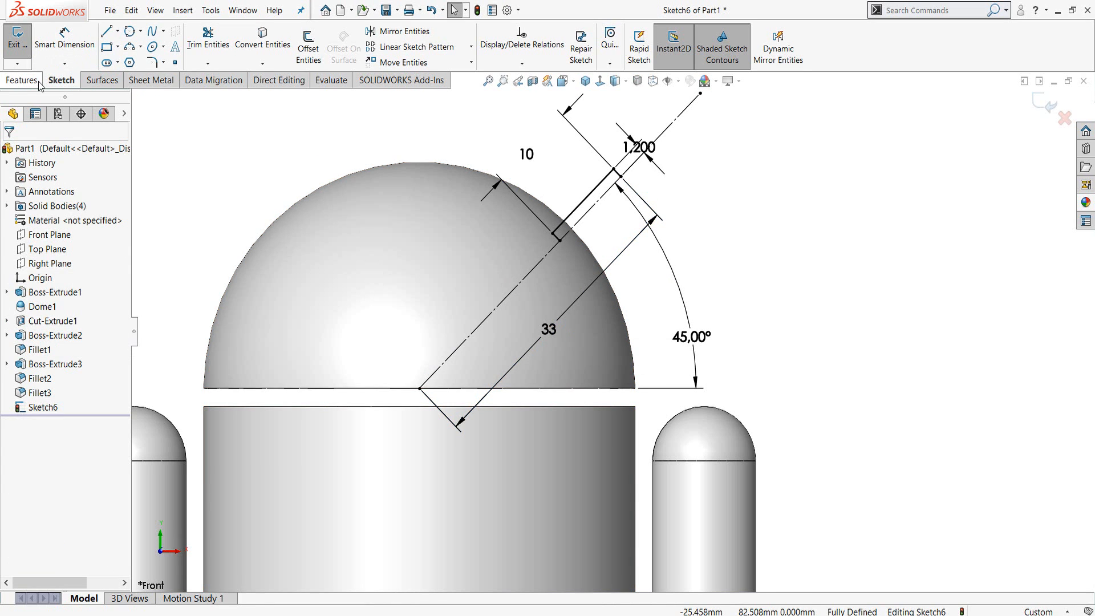
# - Revolve the antenna profile 360° about the construction line, letting the open sketch be closed automatically and merging the result
pyautogui.click(23, 80)
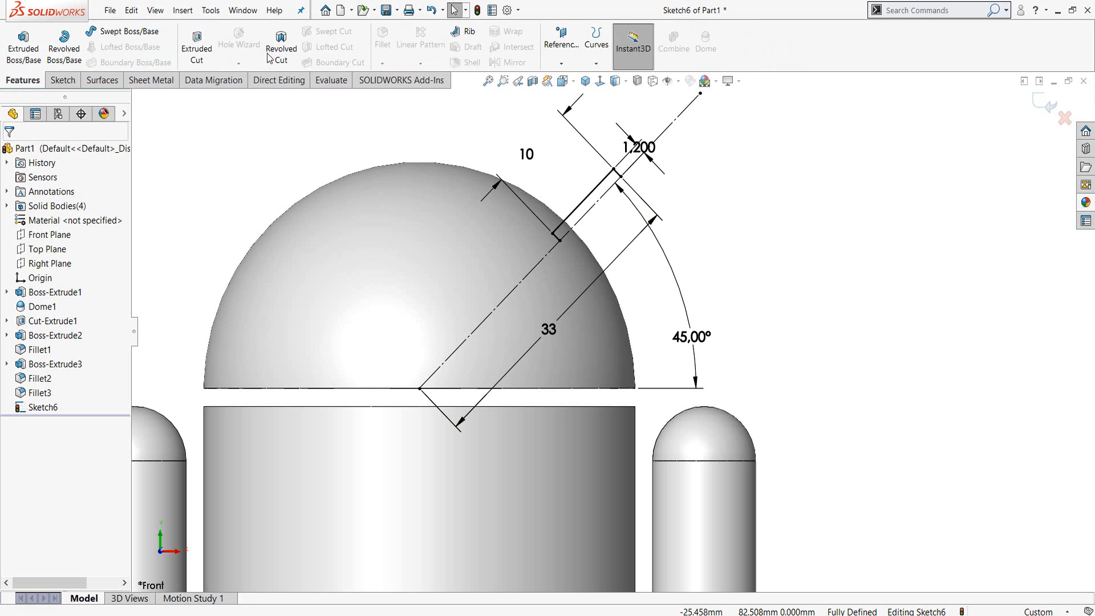
pyautogui.click(74, 45)
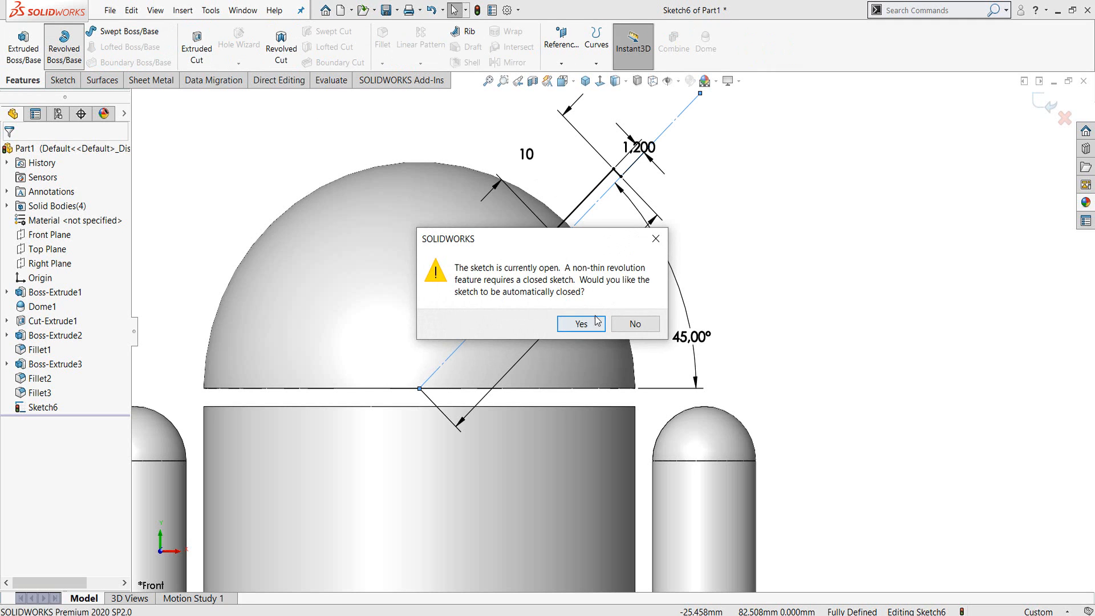
pyautogui.click(596, 323)
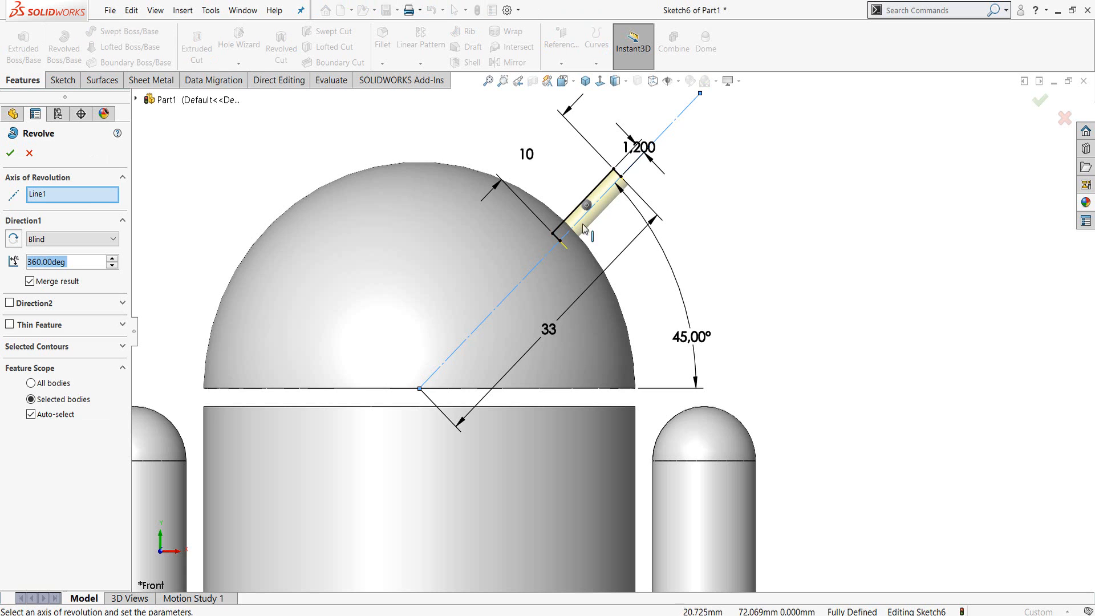
pyautogui.scroll(-5, 603, 207)
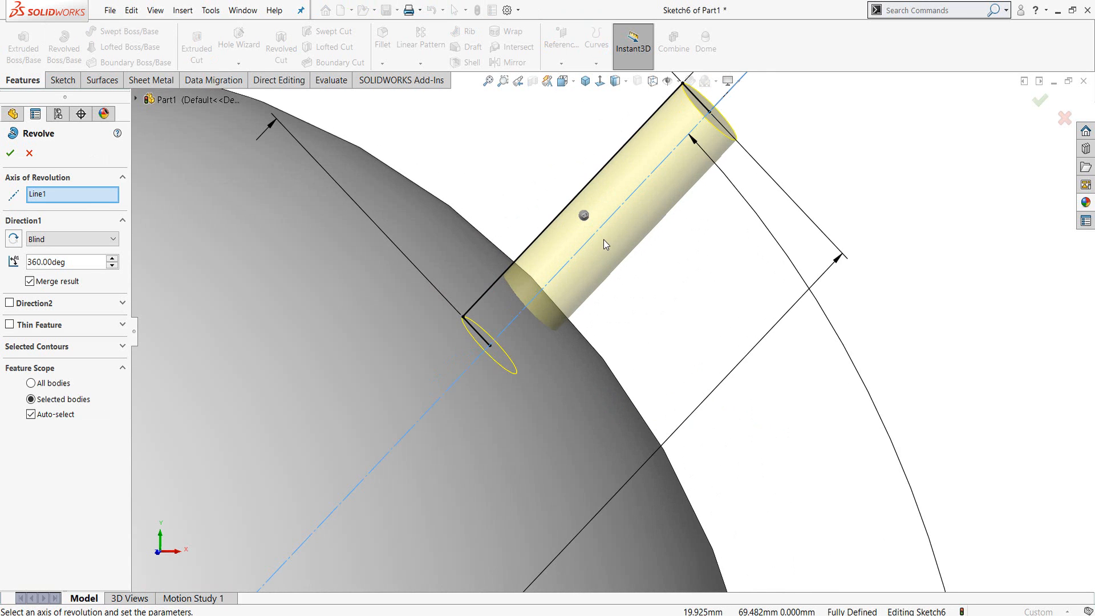
pyautogui.click(10, 153)
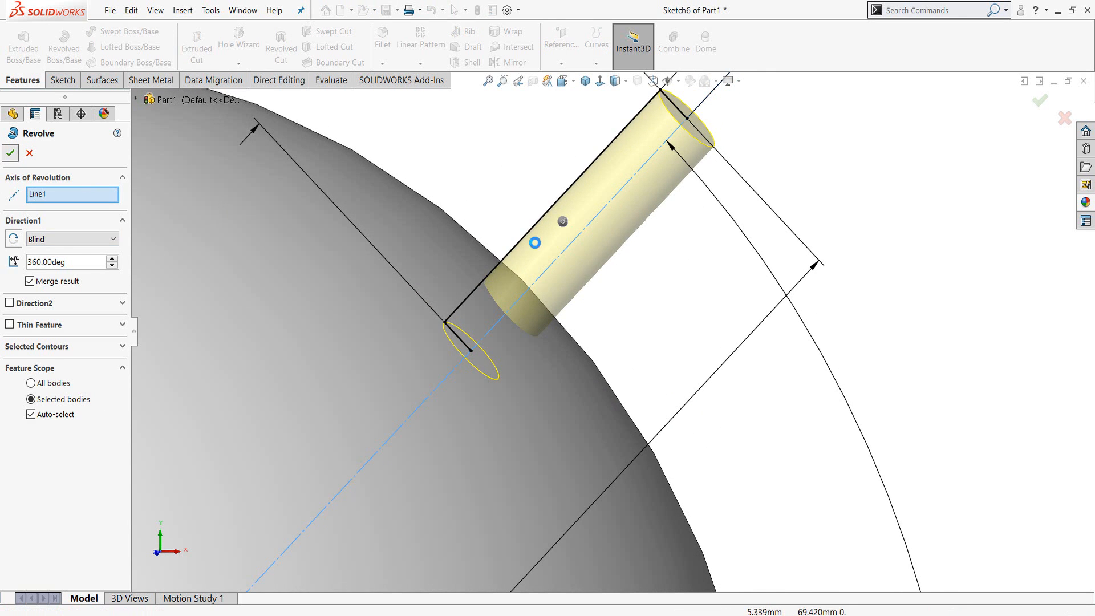
pyautogui.scroll(4, 672, 257)
pyautogui.click(798, 267)
# - Add a 1.2 mm dome to the antenna's outer end face
pyautogui.scroll(3, 594, 322)
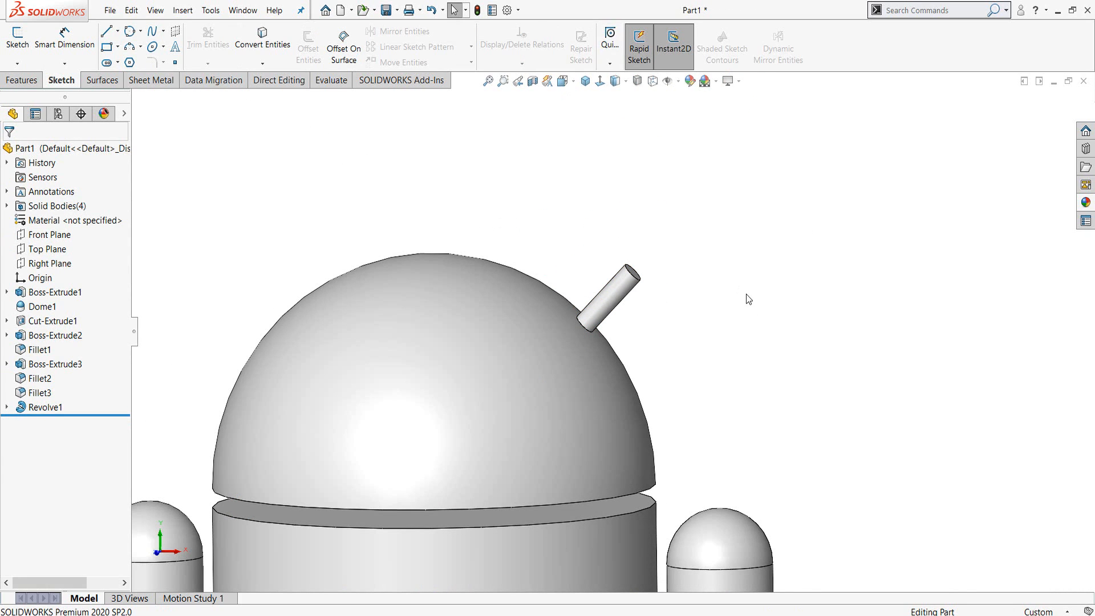
pyautogui.scroll(-3, 637, 272)
pyautogui.scroll(-2, 612, 284)
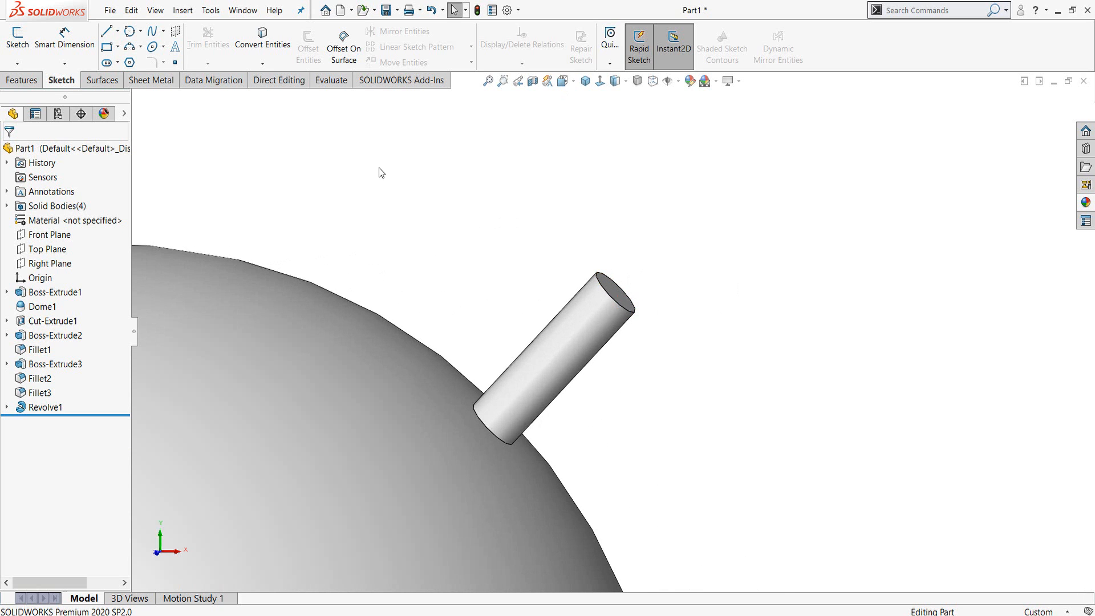
pyautogui.click(23, 80)
pyautogui.click(705, 43)
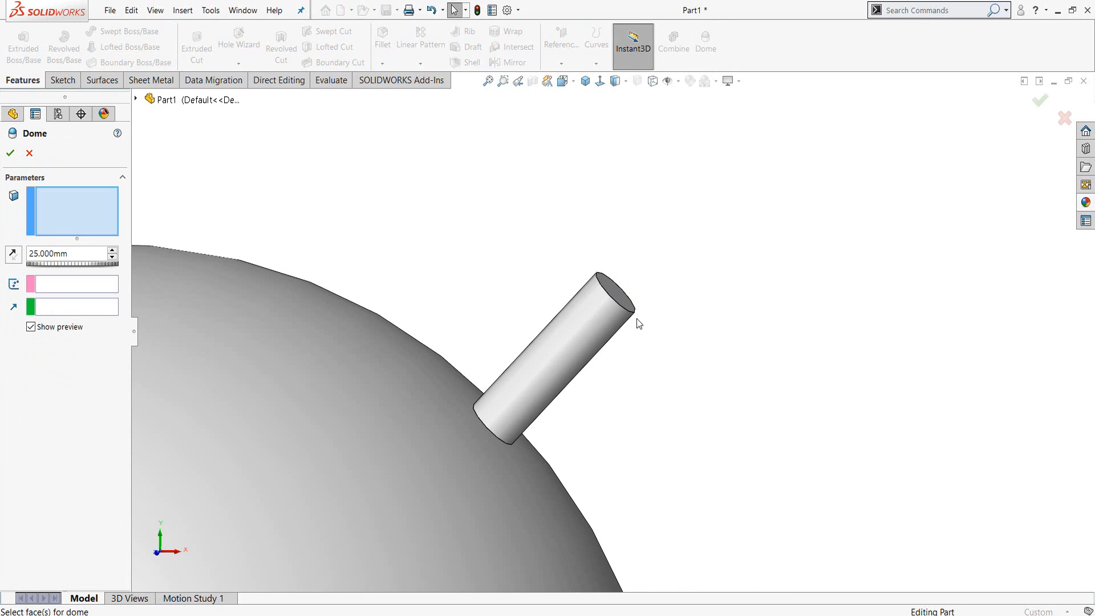
pyautogui.scroll(-2, 632, 303)
pyautogui.moveTo(632, 303); pyautogui.dragTo(611, 303, button='middle')
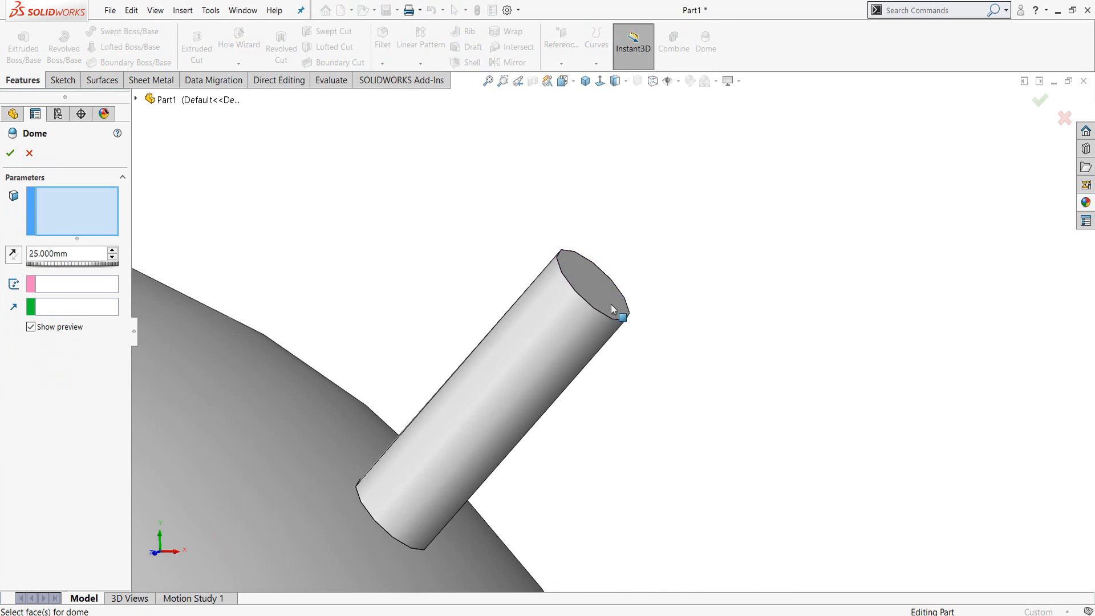
pyautogui.click(588, 281)
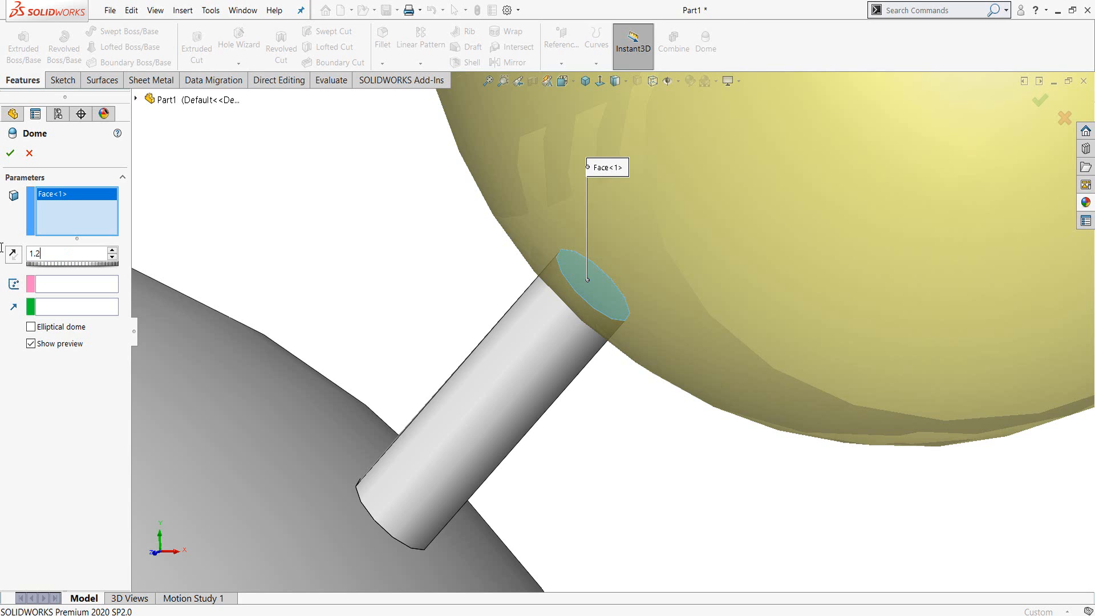
pyautogui.write('1.2')
pyautogui.press('Return')
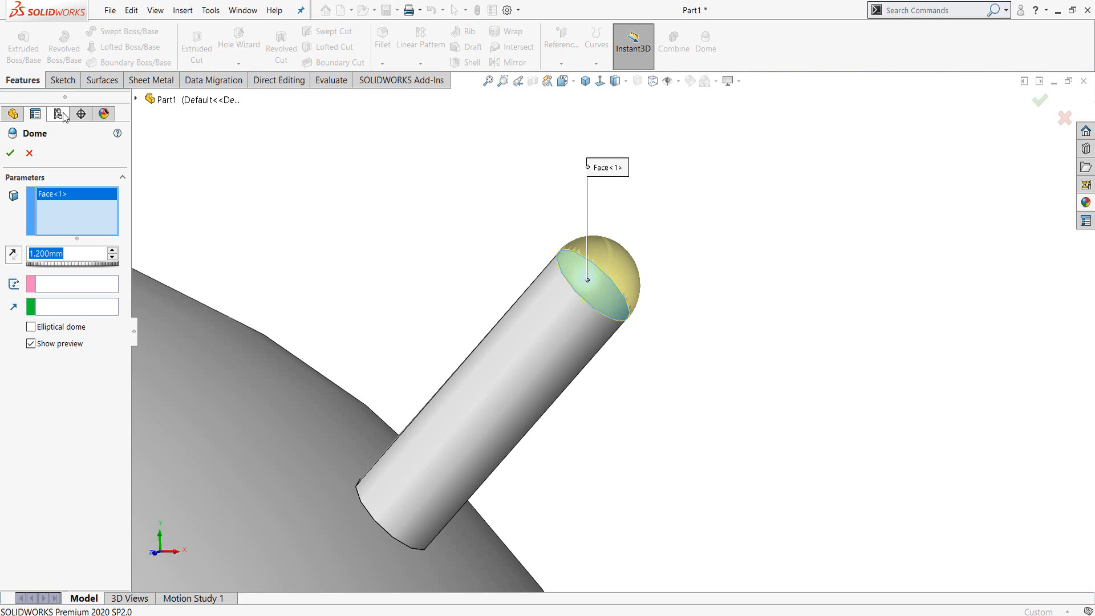
pyautogui.click(11, 153)
# - Mirror the revolved antenna and its domed tip about the Right Plane
pyautogui.scroll(5, 458, 270)
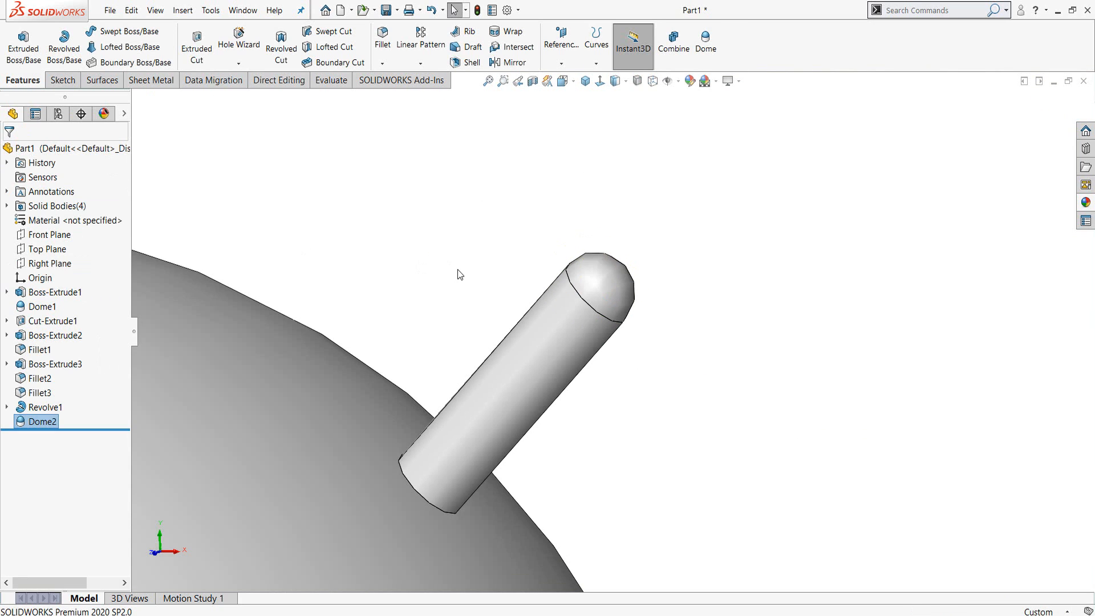
pyautogui.scroll(3, 461, 275)
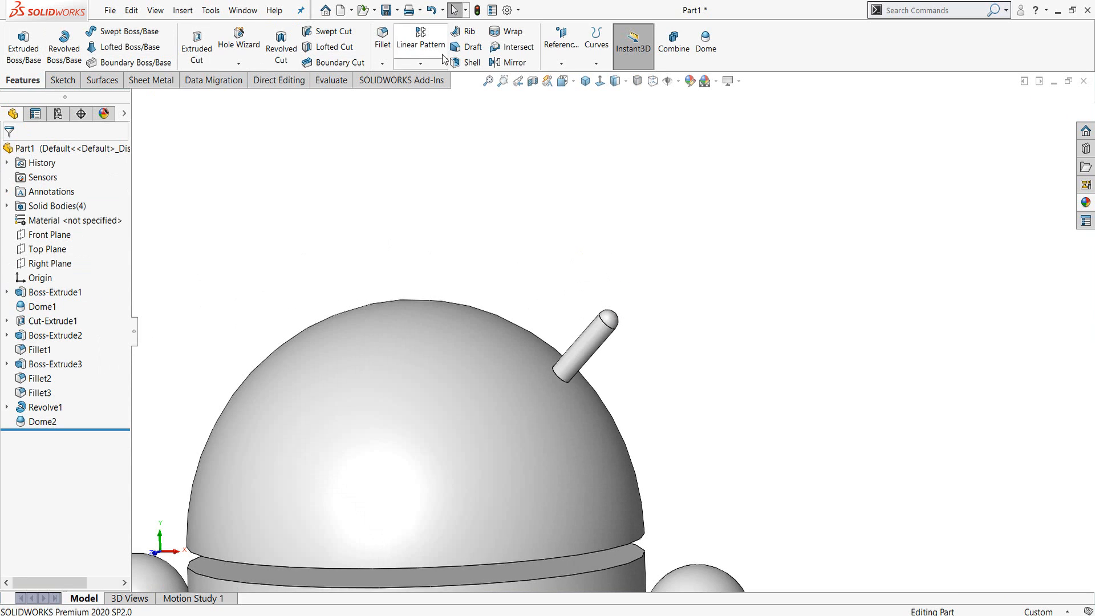
pyautogui.click(516, 64)
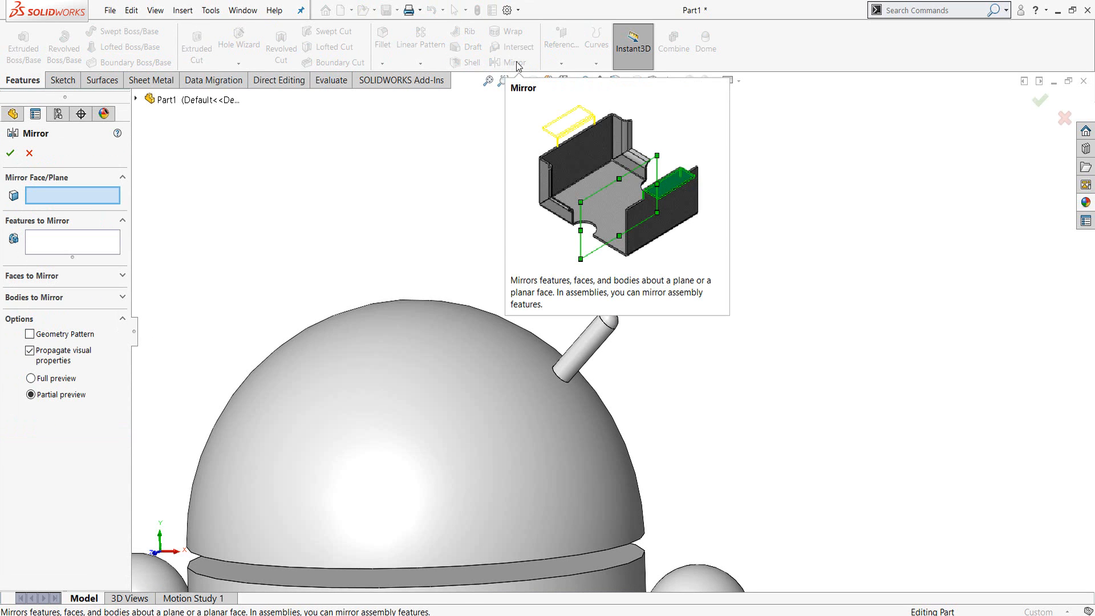
pyautogui.click(39, 236)
pyautogui.click(596, 331)
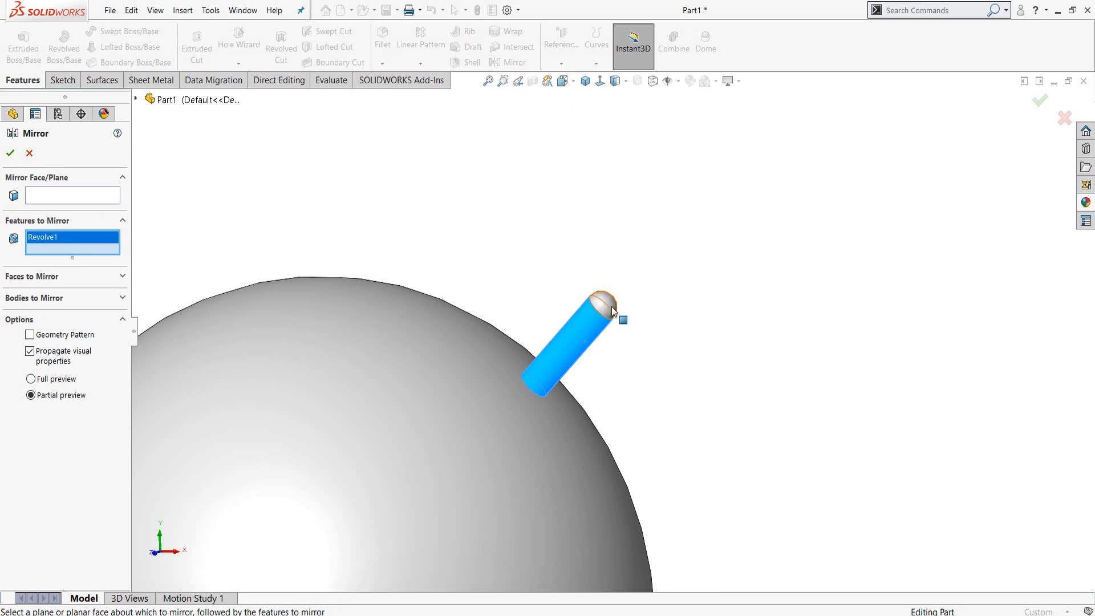
pyautogui.click(612, 307)
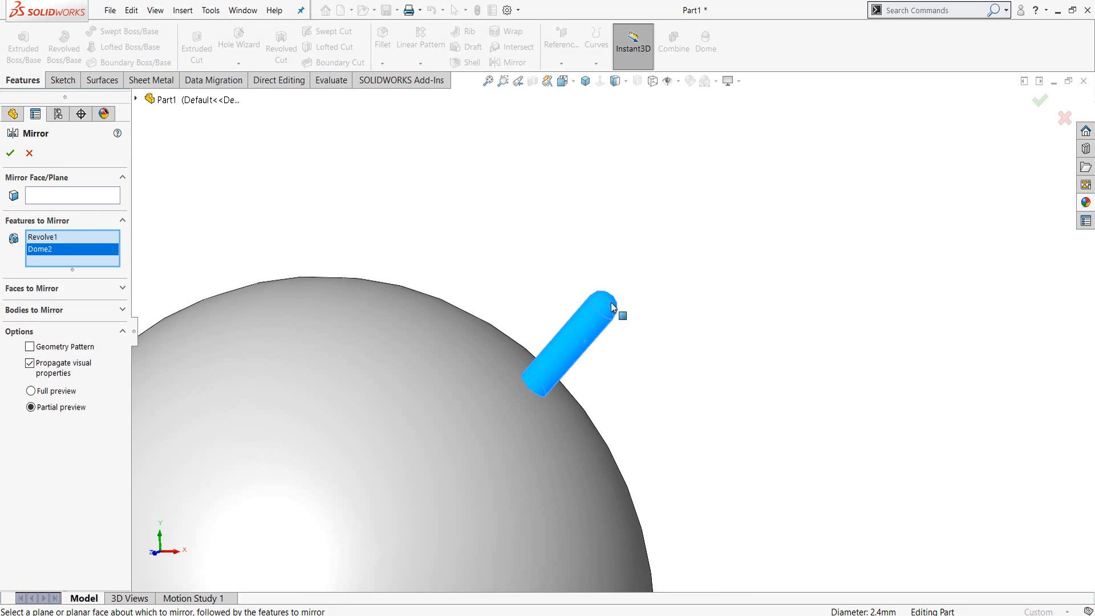
pyautogui.click(55, 193)
pyautogui.scroll(5, 259, 179)
pyautogui.click(137, 100)
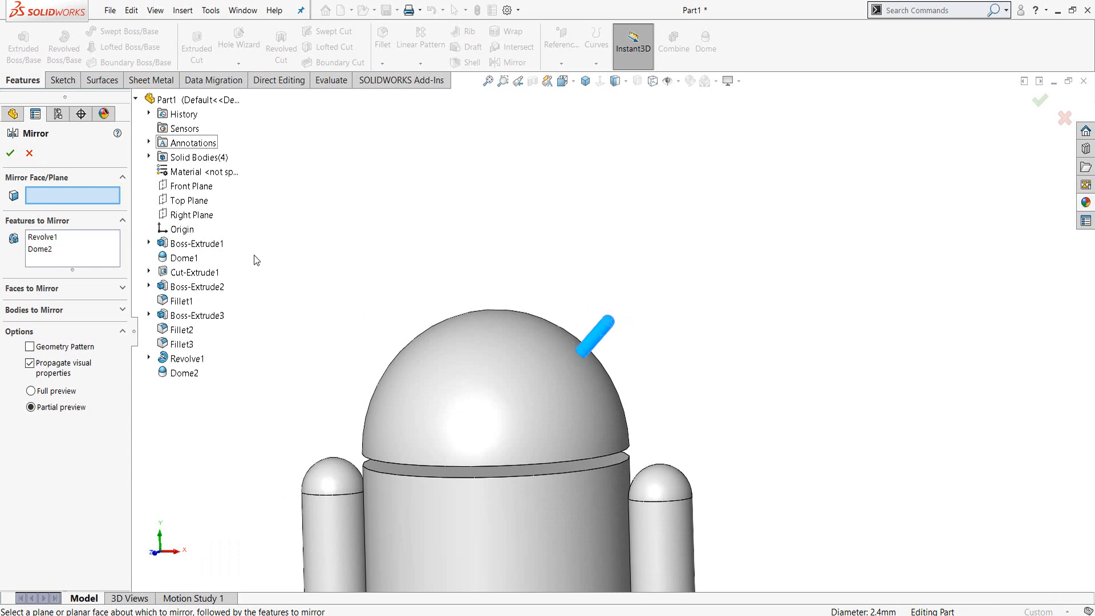
pyautogui.moveTo(400, 265); pyautogui.dragTo(389, 287, button='middle')
pyautogui.click(185, 216)
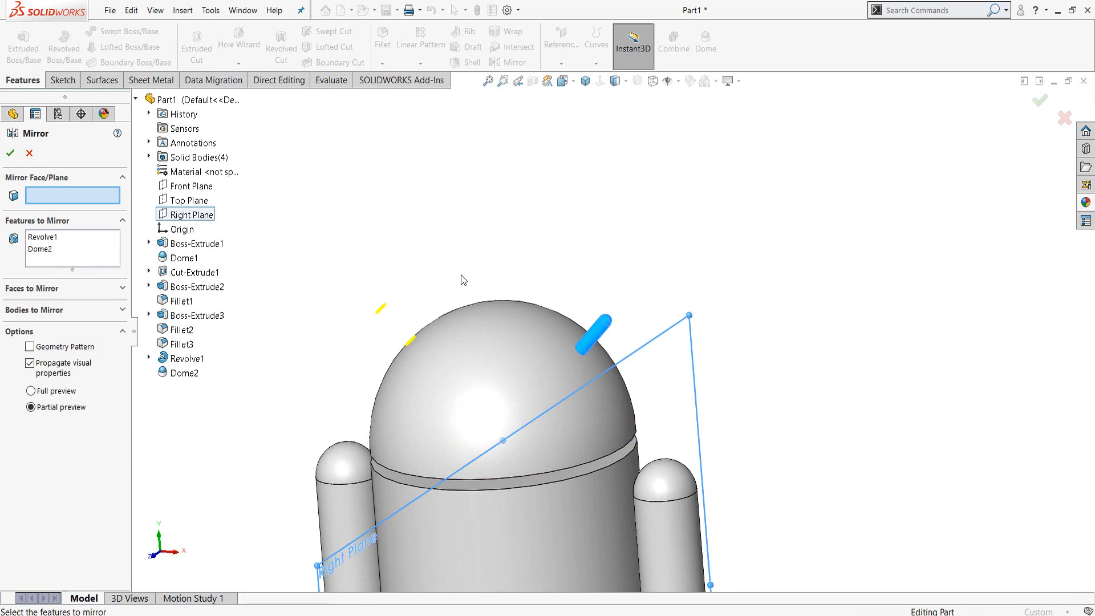
pyautogui.moveTo(467, 279); pyautogui.dragTo(460, 283, button='middle')
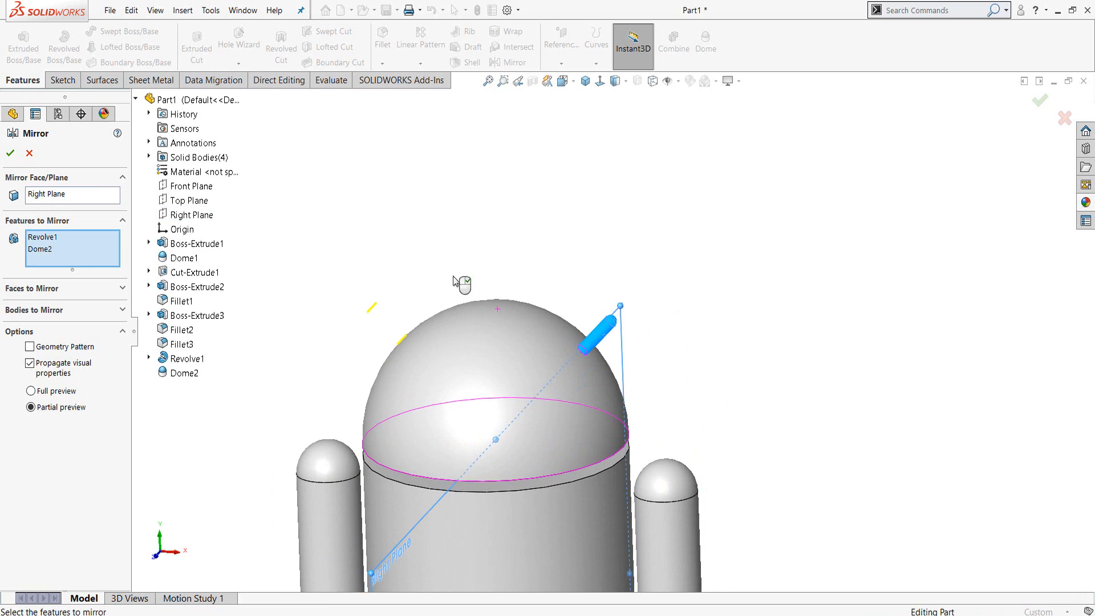
pyautogui.click(11, 149)
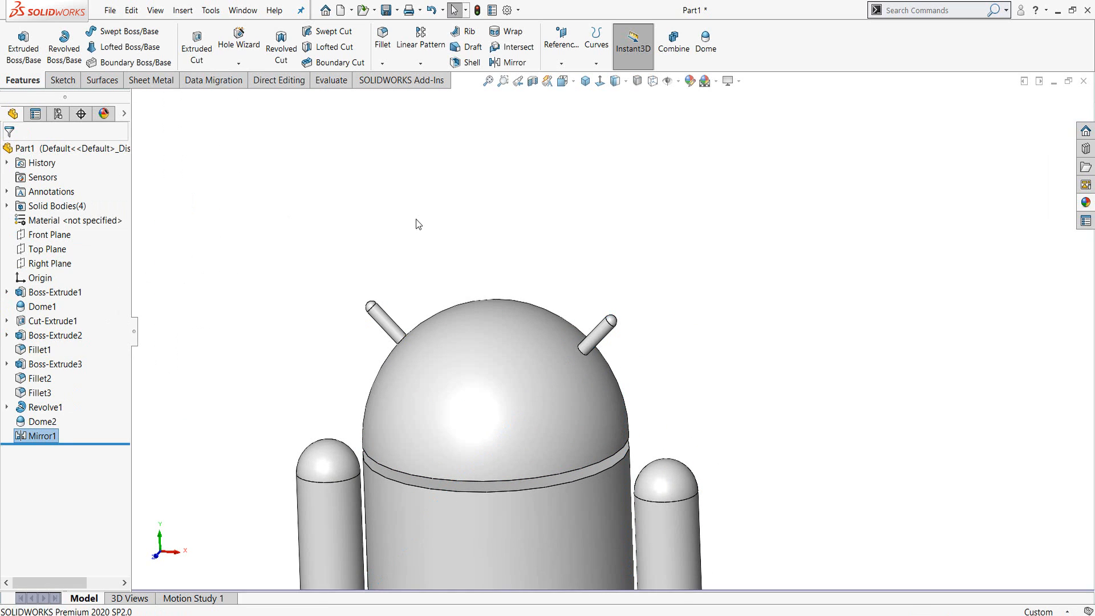
# - Create a reference plane offset 25 mm from the Front Plane, in front of the figure
pyautogui.moveTo(469, 261); pyautogui.dragTo(506, 218, button='middle')
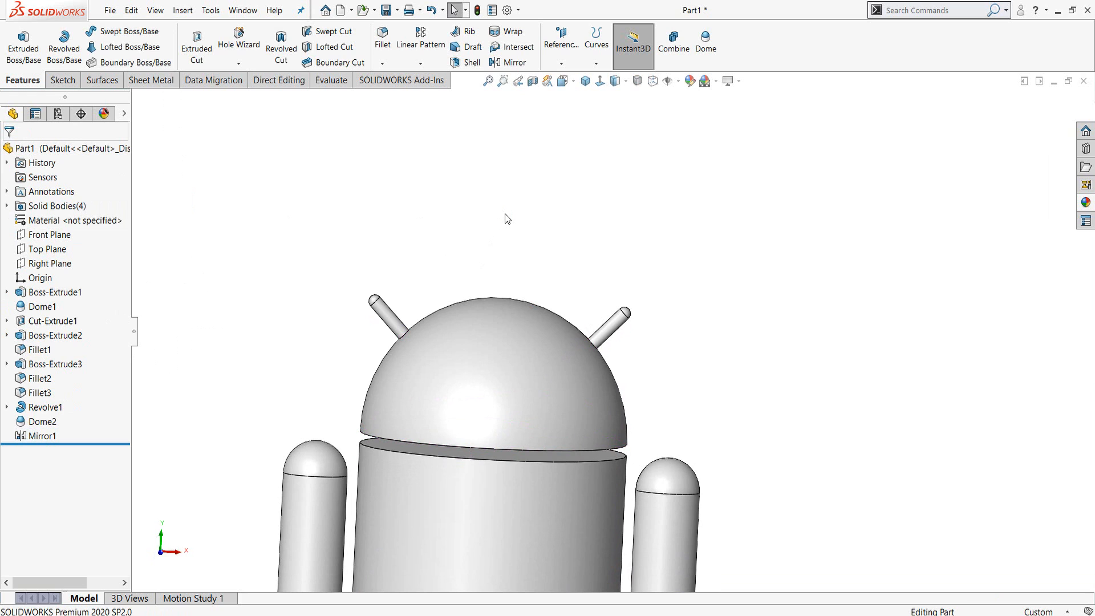
pyautogui.press('z')
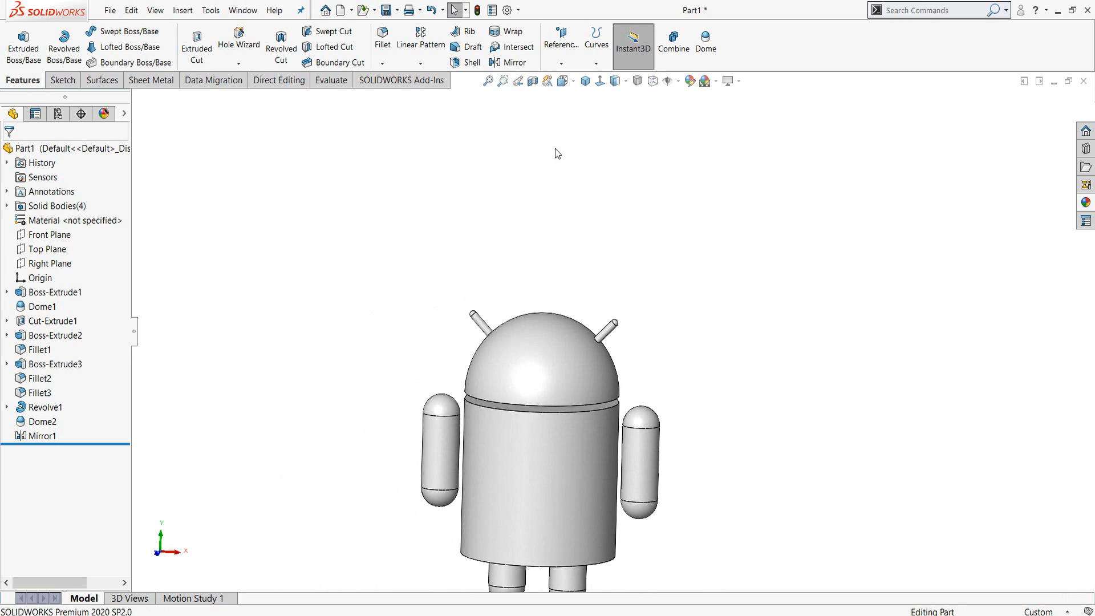
pyautogui.click(562, 63)
pyautogui.click(571, 78)
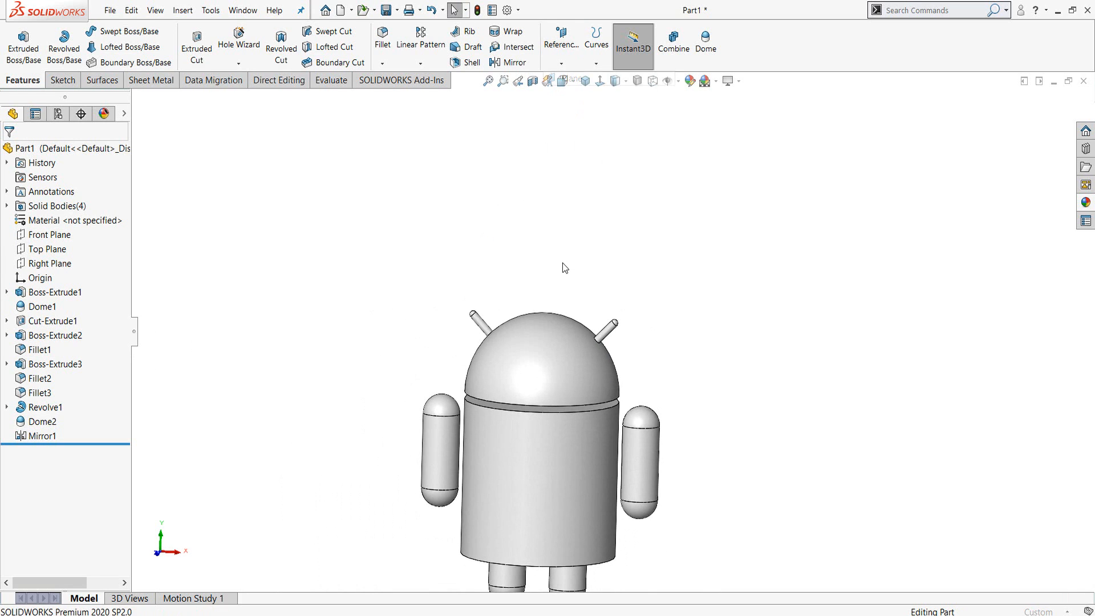
pyautogui.click(171, 186)
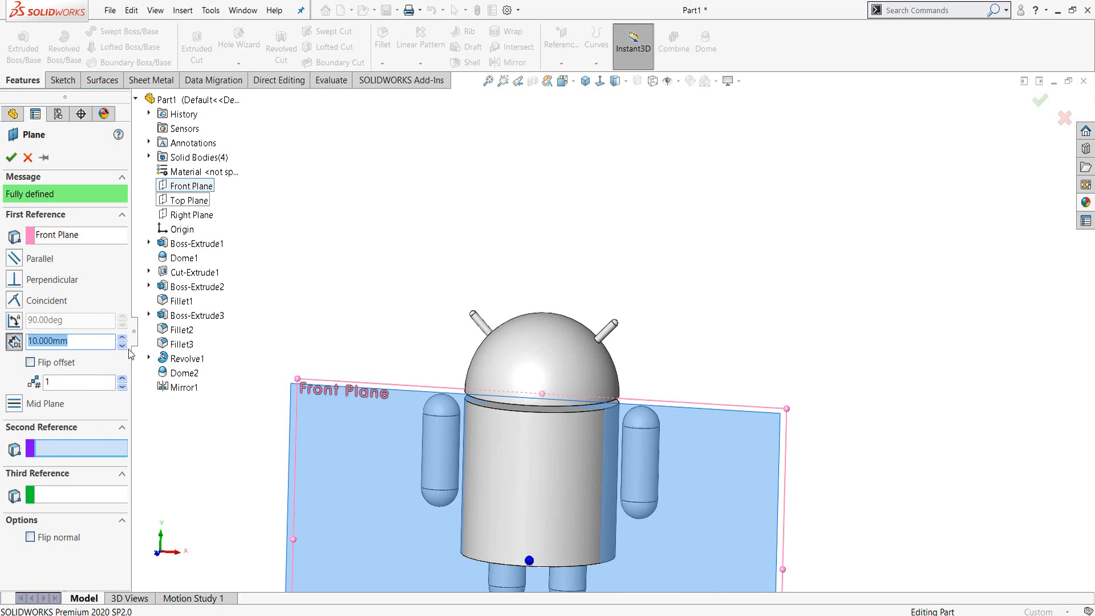
pyautogui.write('25')
pyautogui.press('Return')
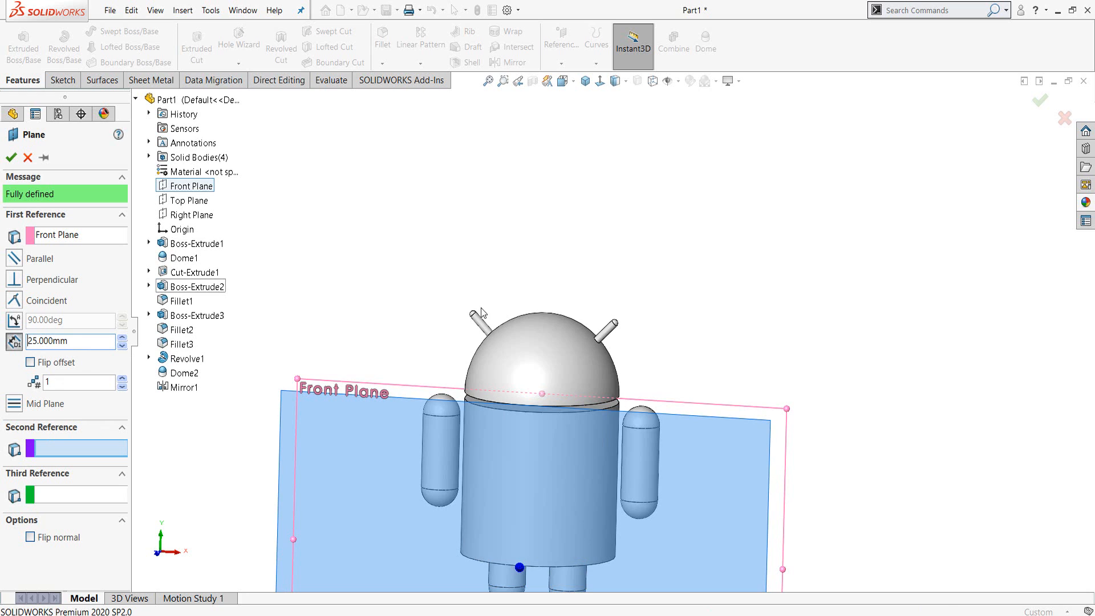
pyautogui.moveTo(308, 297); pyautogui.dragTo(430, 403, button='middle')
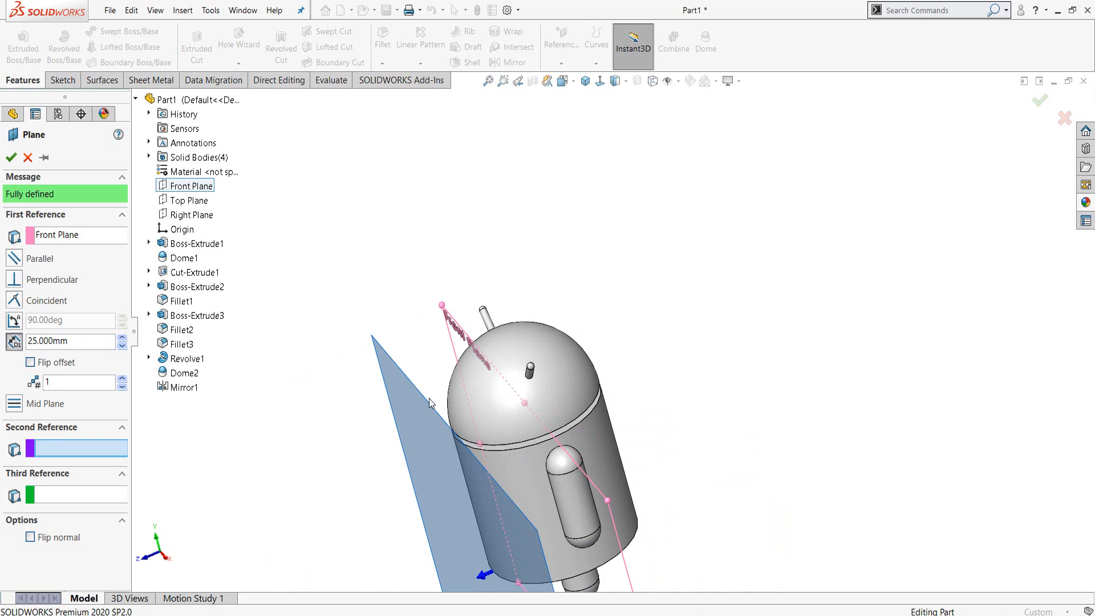
pyautogui.click(11, 158)
# - Sketch an eye circle about 6 mm in diameter on the front offset plane, over the left half of the dome head
pyautogui.scroll(-3, 456, 388)
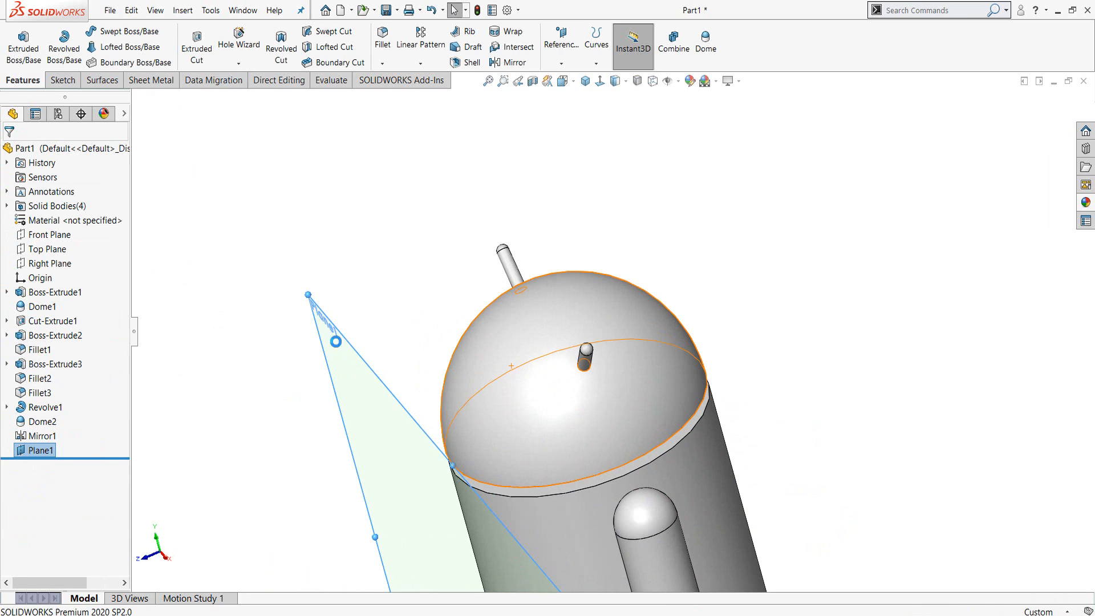
pyautogui.click(350, 378)
pyautogui.click(401, 336)
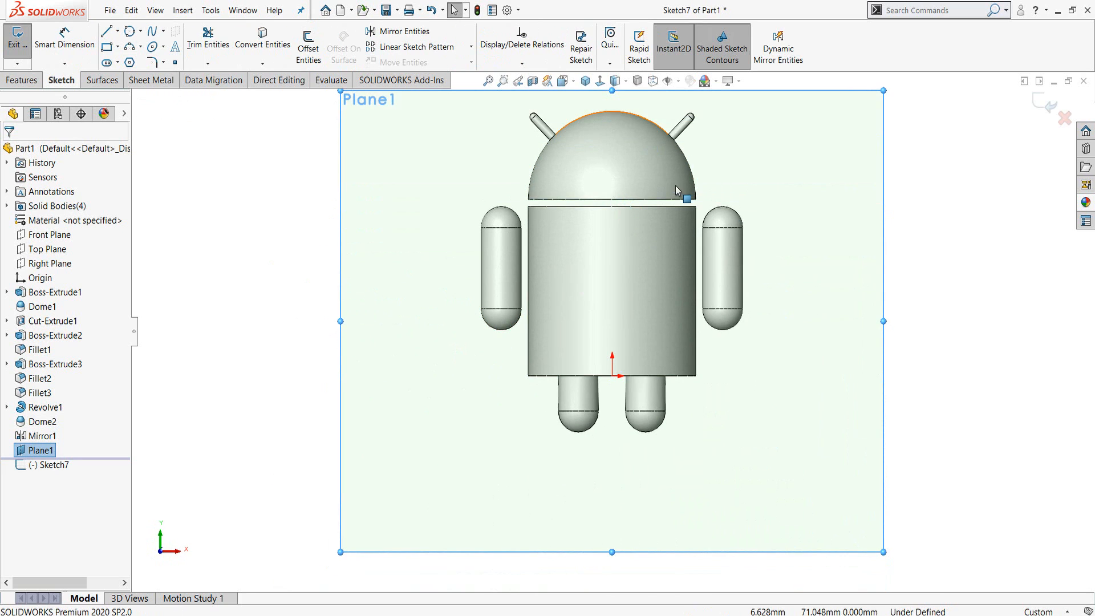
pyautogui.scroll(-2, 630, 168)
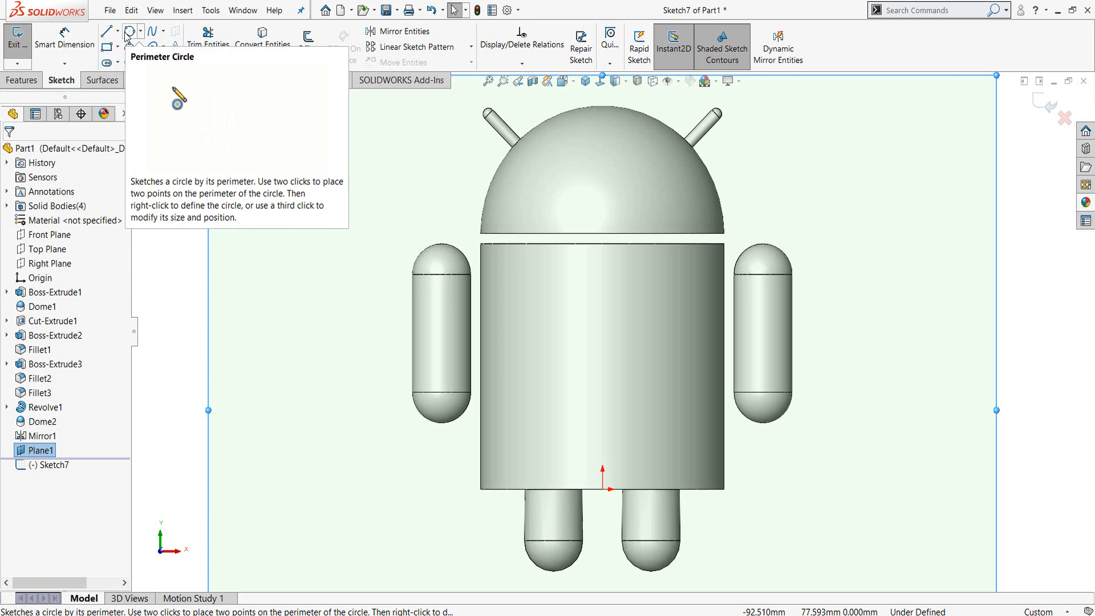
pyautogui.scroll(2, 831, 214)
pyautogui.moveTo(928, 256); pyautogui.dragTo(998, 251, button='right')
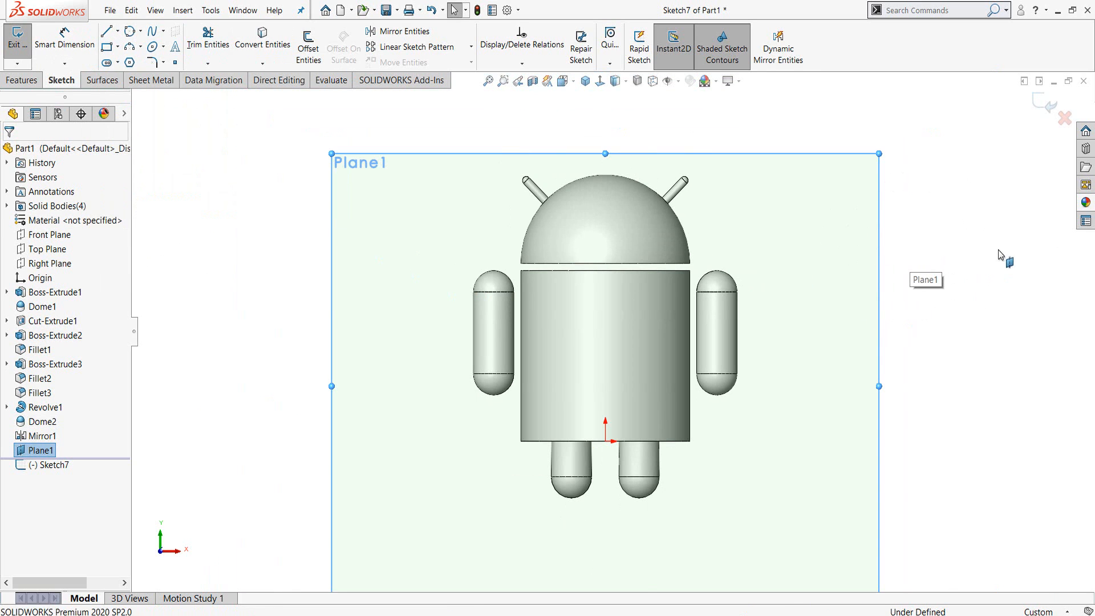
pyautogui.click(558, 227)
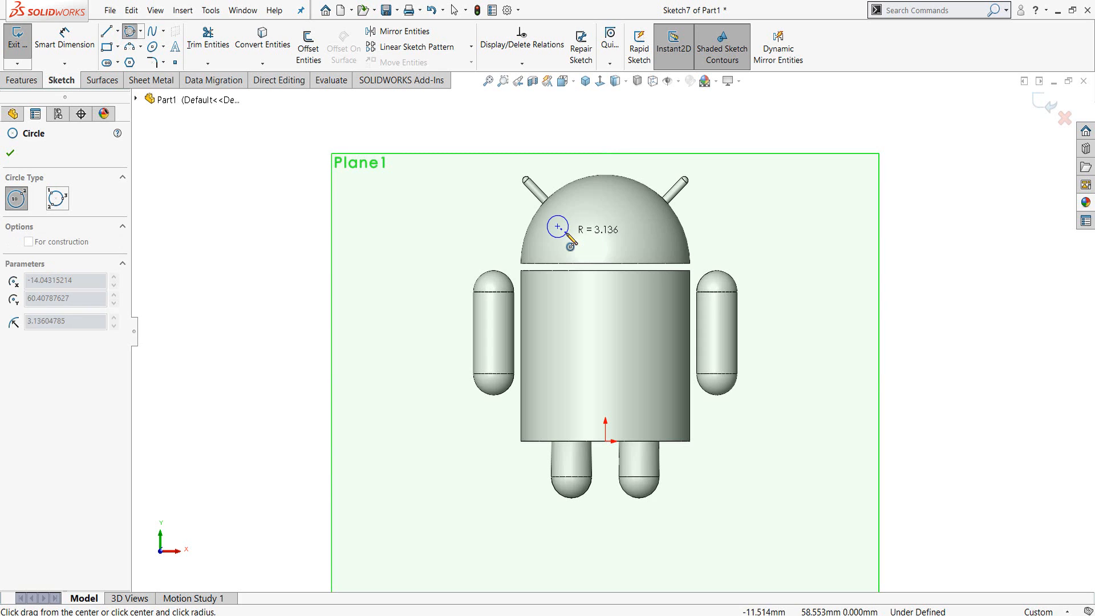
pyautogui.click(566, 233)
pyautogui.click(13, 154)
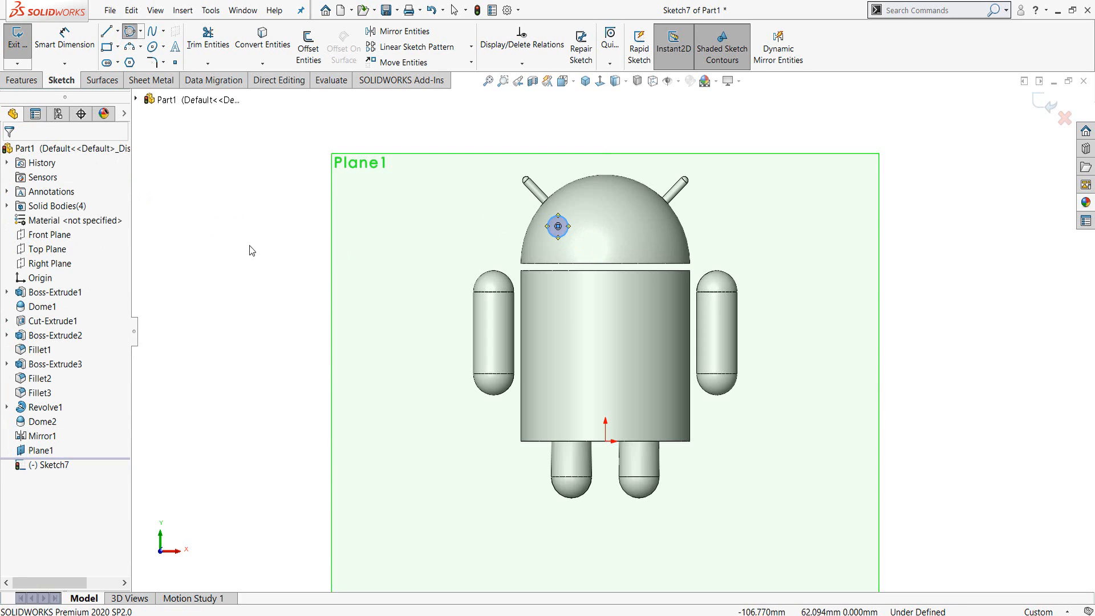
# - Draw a vertical construction line about 77 mm long from the origin to just above the dome head
pyautogui.moveTo(243, 251); pyautogui.dragTo(284, 198, button='right')
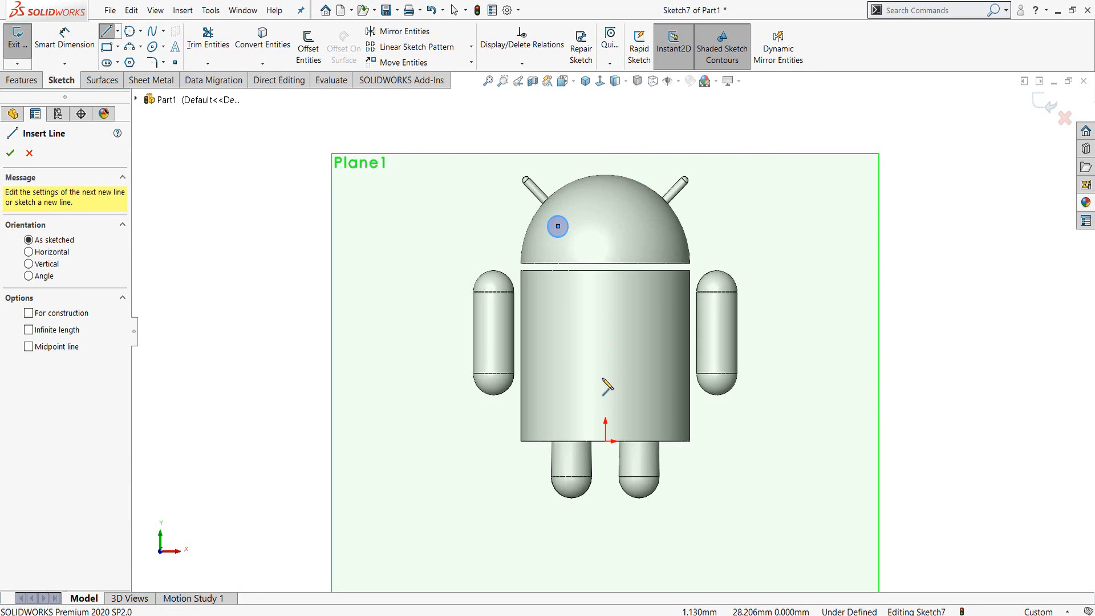
pyautogui.click(606, 441)
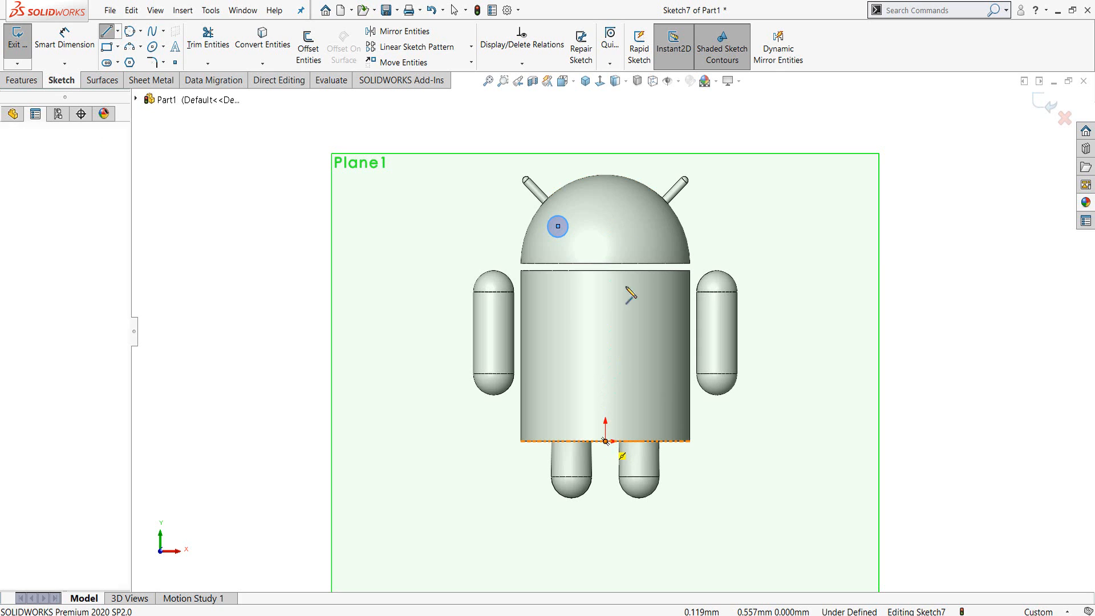
pyautogui.click(606, 166)
pyautogui.rightClick(605, 167)
pyautogui.click(633, 152)
pyautogui.click(11, 154)
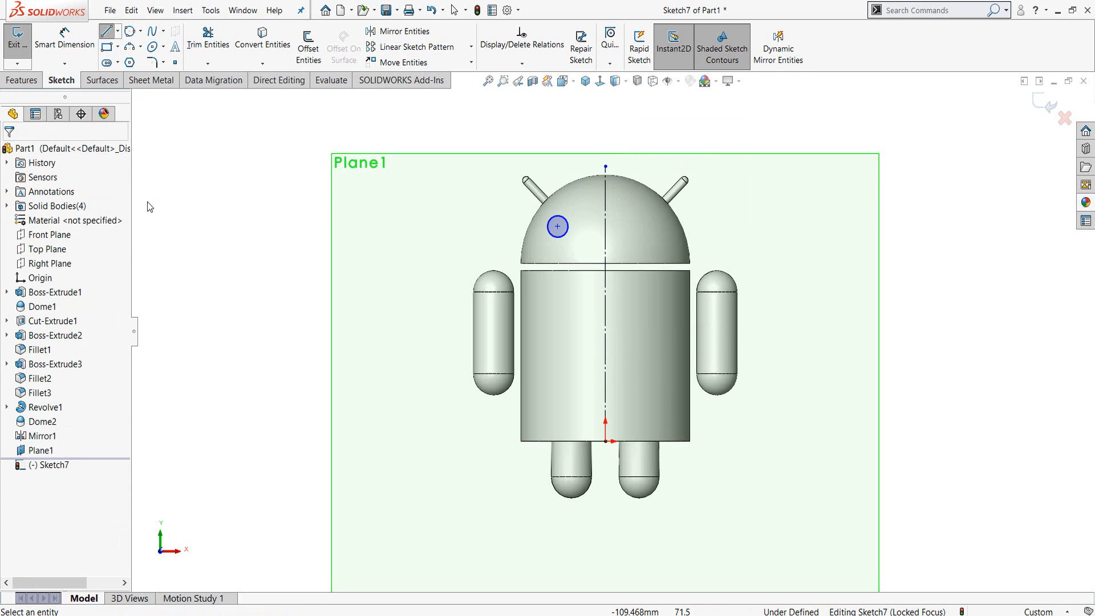
# - Dimension the eye circle's diameter as 4.5 mm
pyautogui.moveTo(211, 215); pyautogui.dragTo(212, 171, button='right')
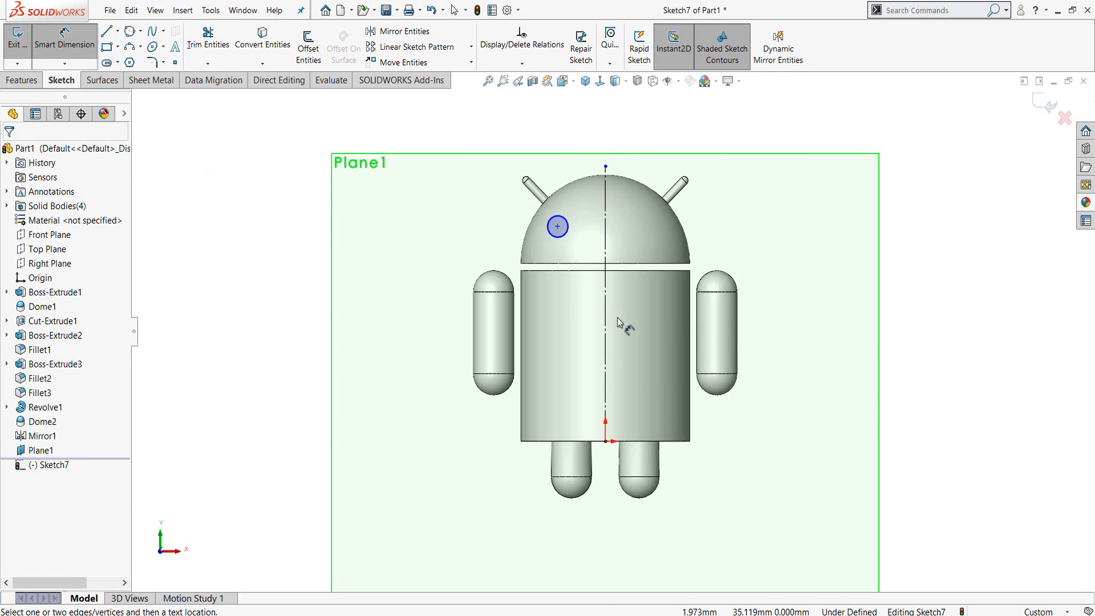
pyautogui.scroll(-2, 689, 335)
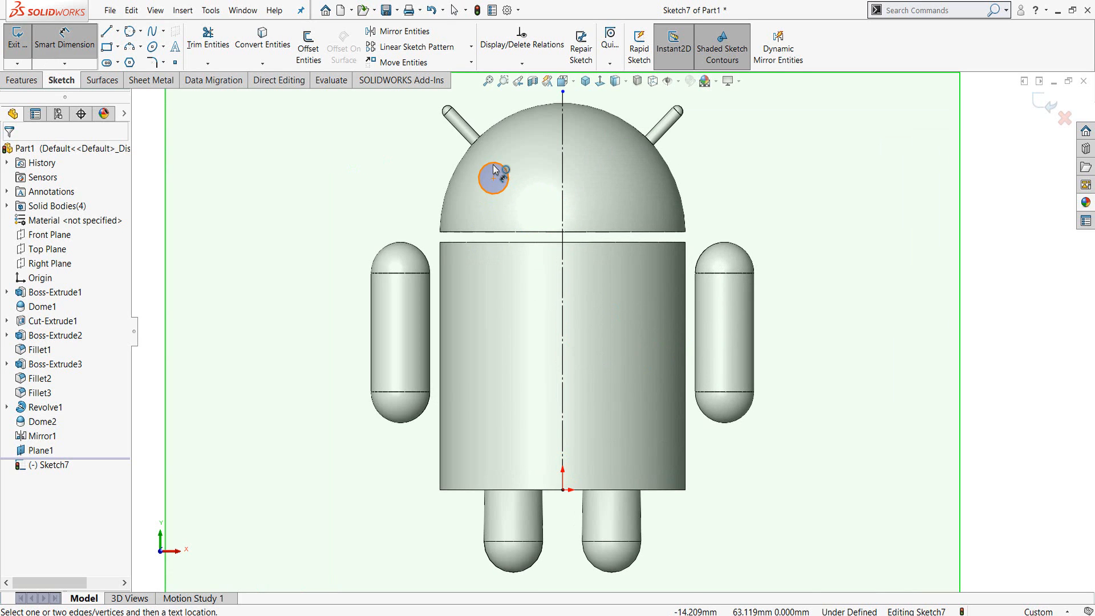
pyautogui.click(492, 179)
pyautogui.click(415, 158)
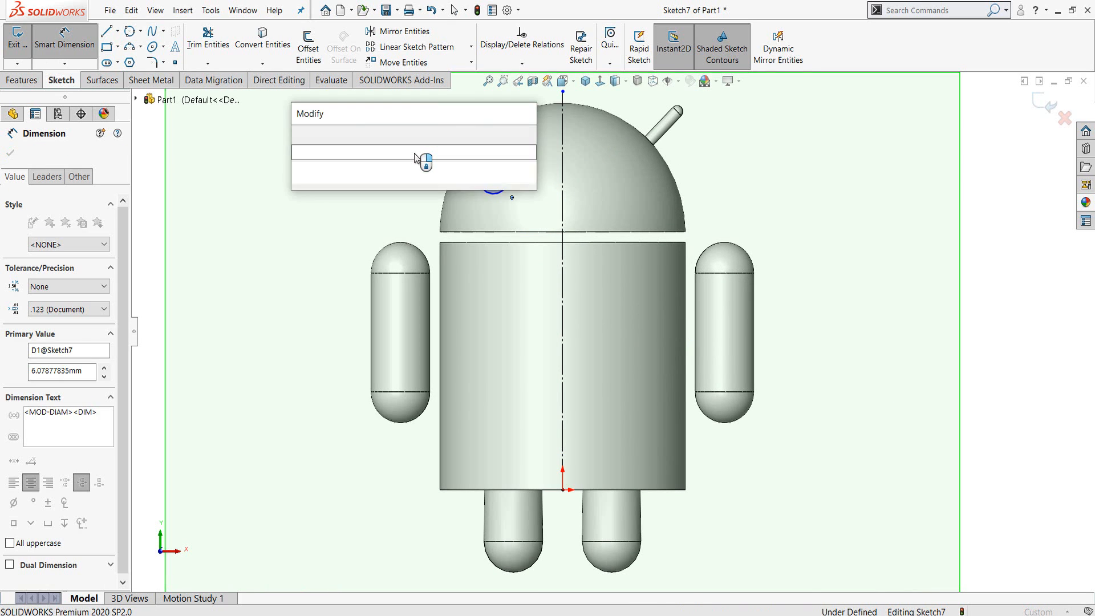
pyautogui.press('Return')
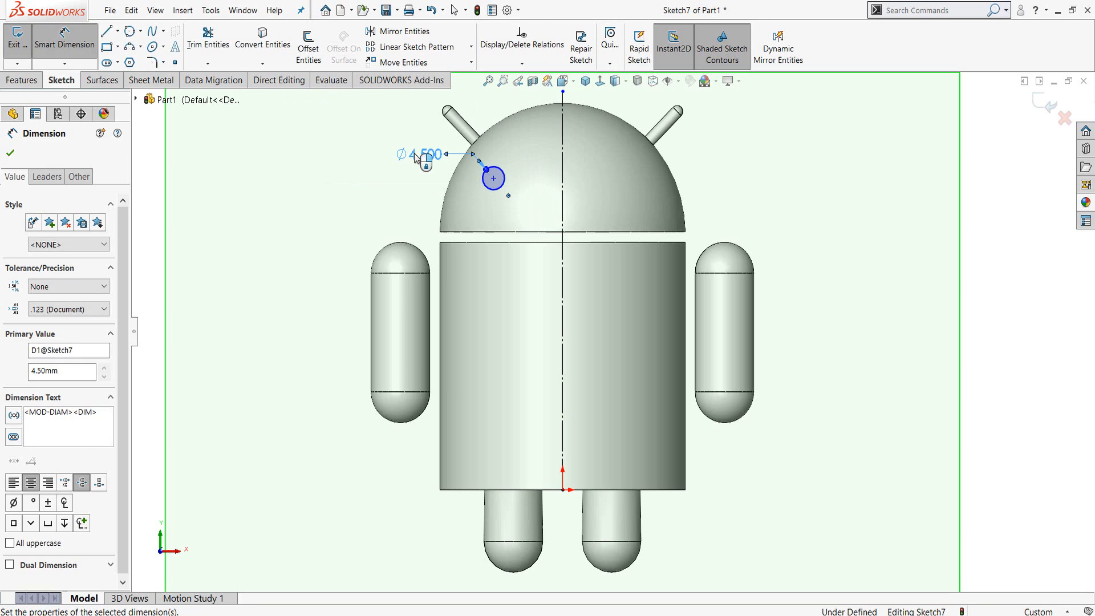
# - Dimension the eye circle's center 9 mm above the head's lower edge
pyautogui.click(493, 179)
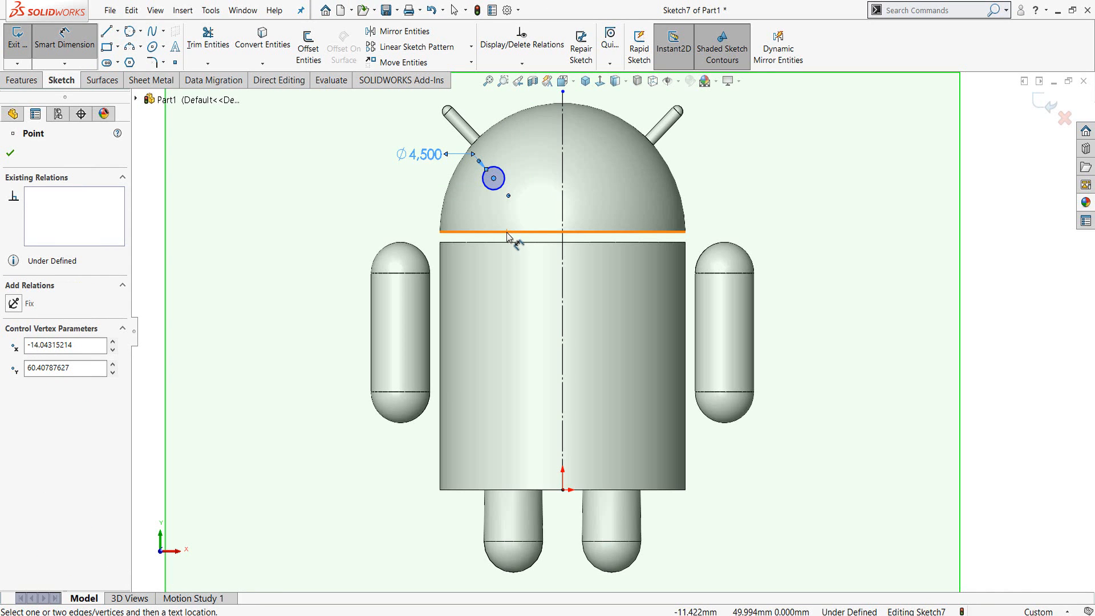
pyautogui.click(507, 231)
pyautogui.click(341, 203)
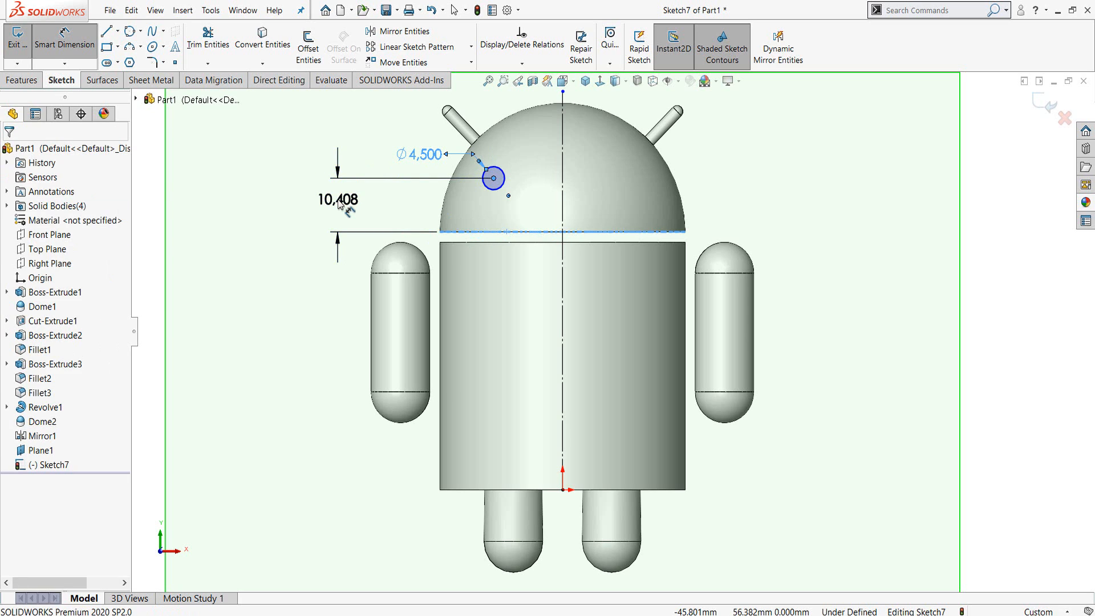
pyautogui.write('9')
pyautogui.press('Return')
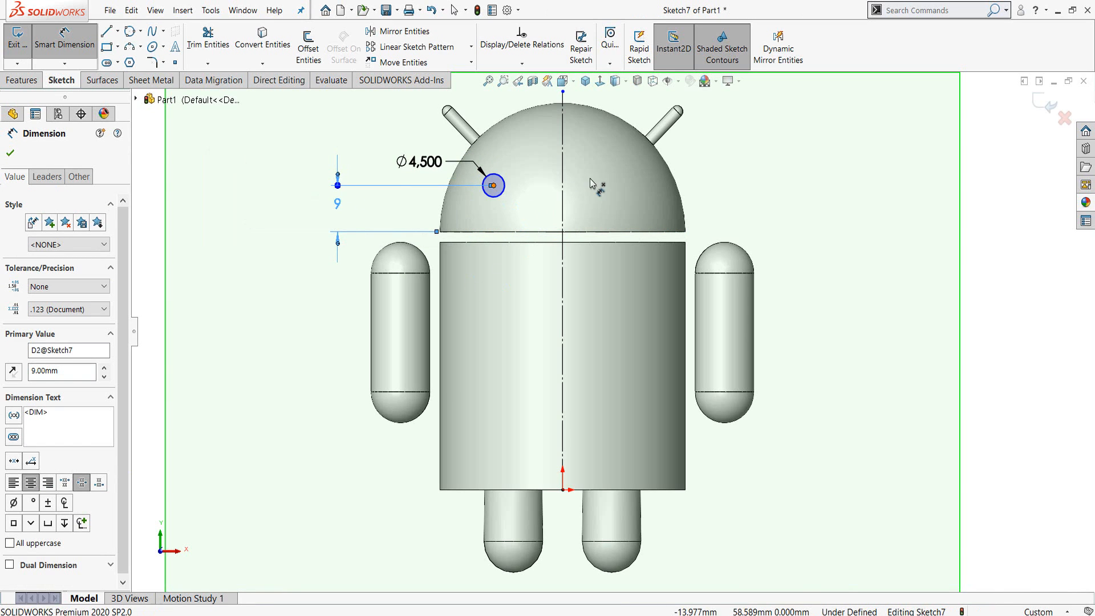
# - Dimension the eye circle's center 10.5 mm from the vertical construction line
pyautogui.click(493, 186)
pyautogui.click(563, 175)
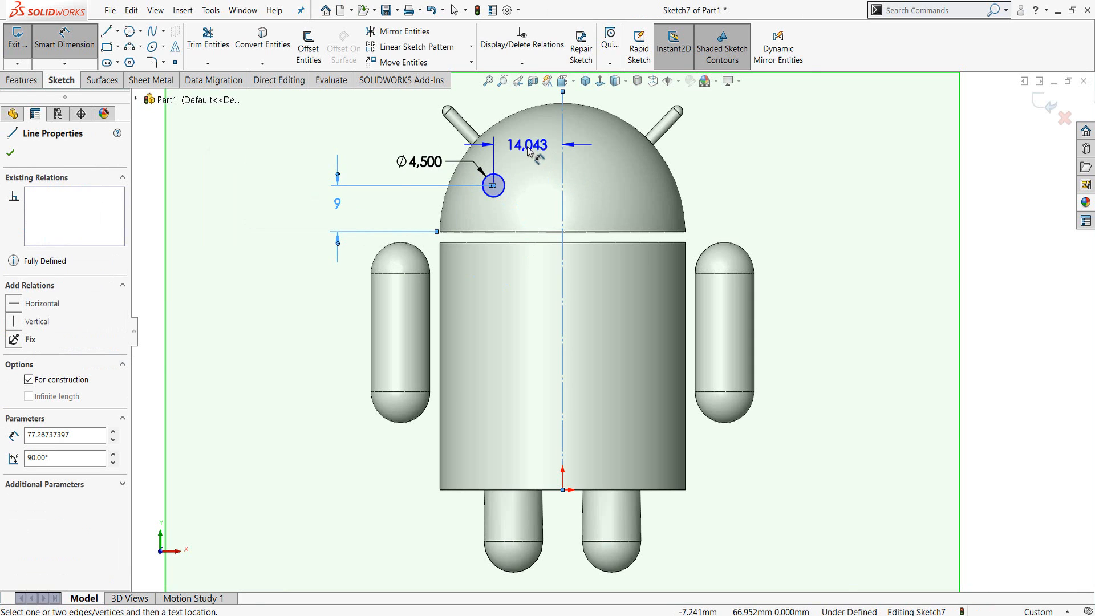
pyautogui.click(539, 216)
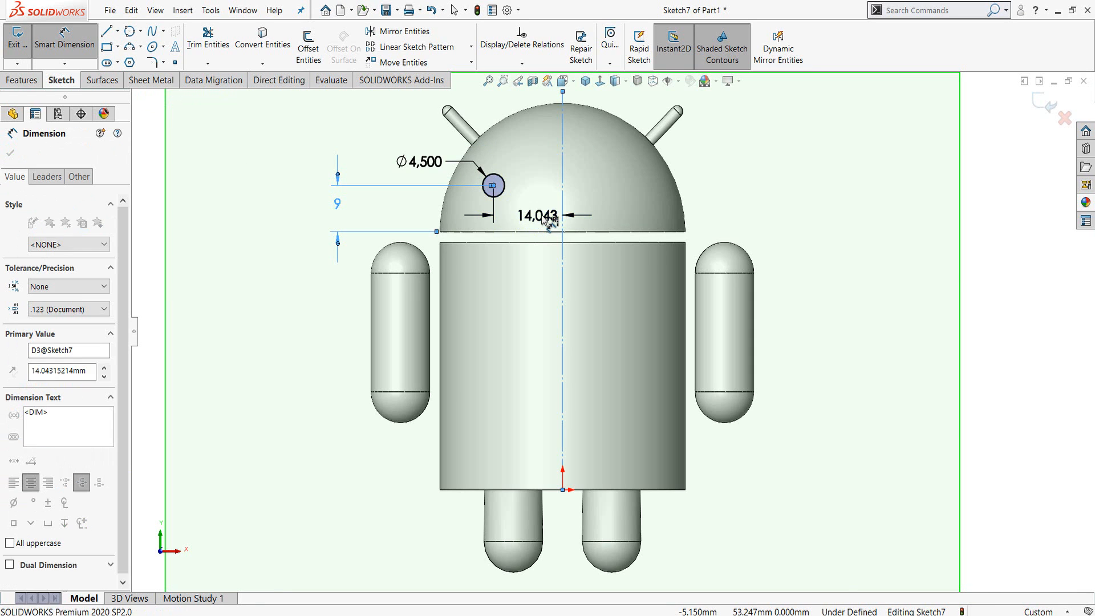
pyautogui.write('10.5')
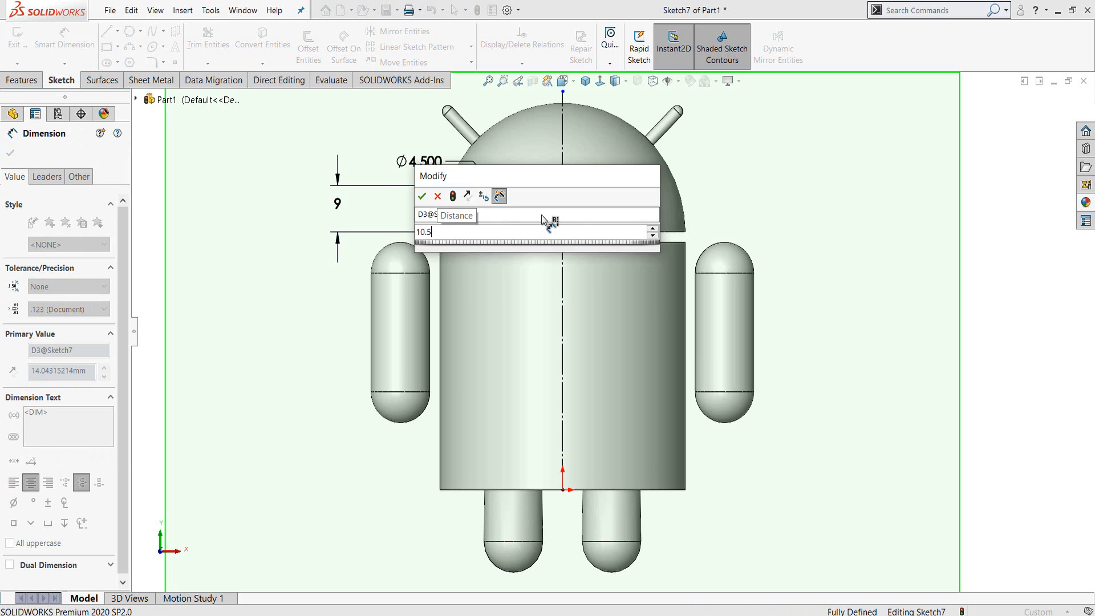
pyautogui.press('Return')
pyautogui.click(10, 153)
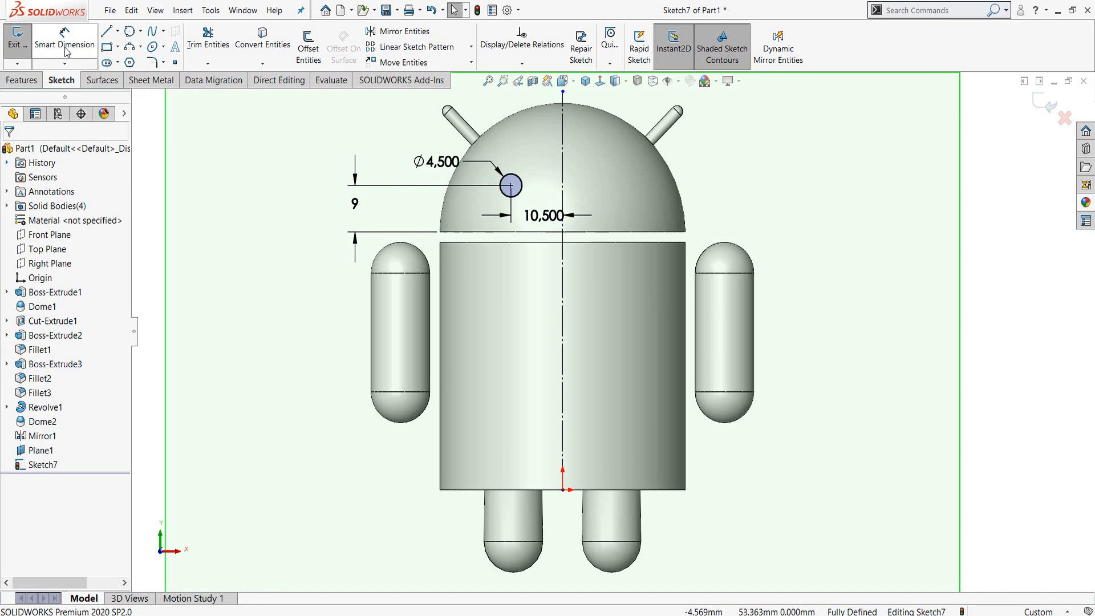
# - Mirror the eye circle about the vertical construction line to create the second eye
pyautogui.click(404, 31)
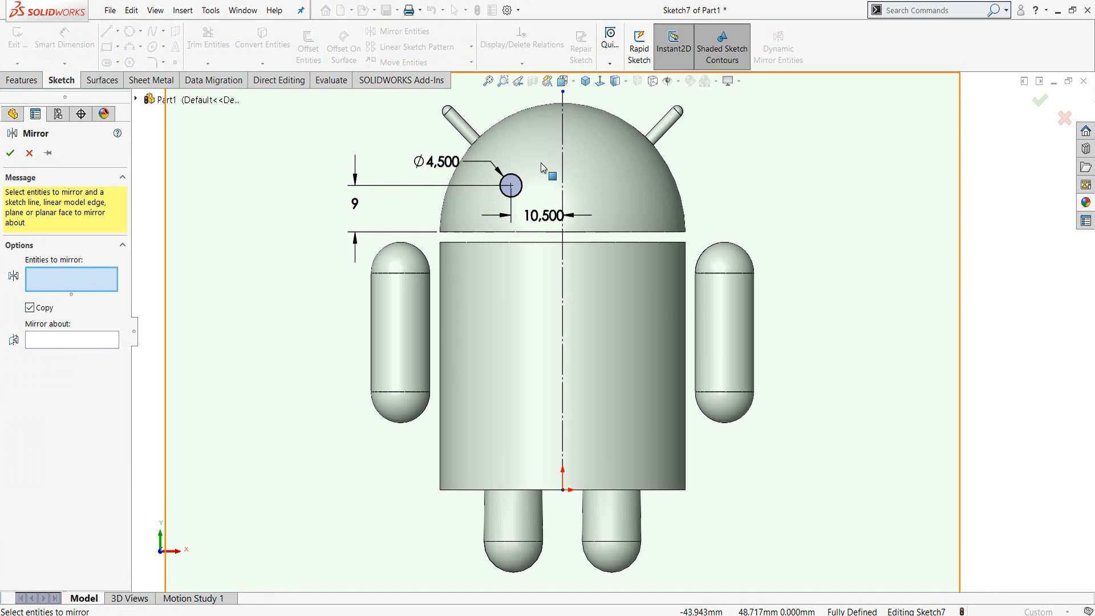
pyautogui.click(521, 185)
pyautogui.click(46, 341)
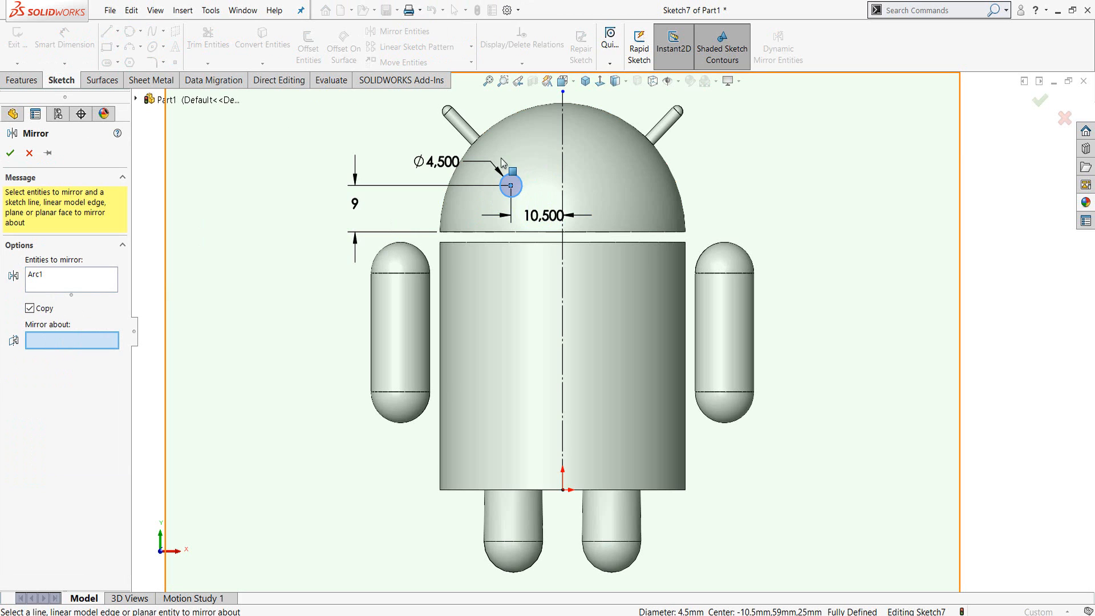
pyautogui.click(563, 129)
pyautogui.rightClick(564, 129)
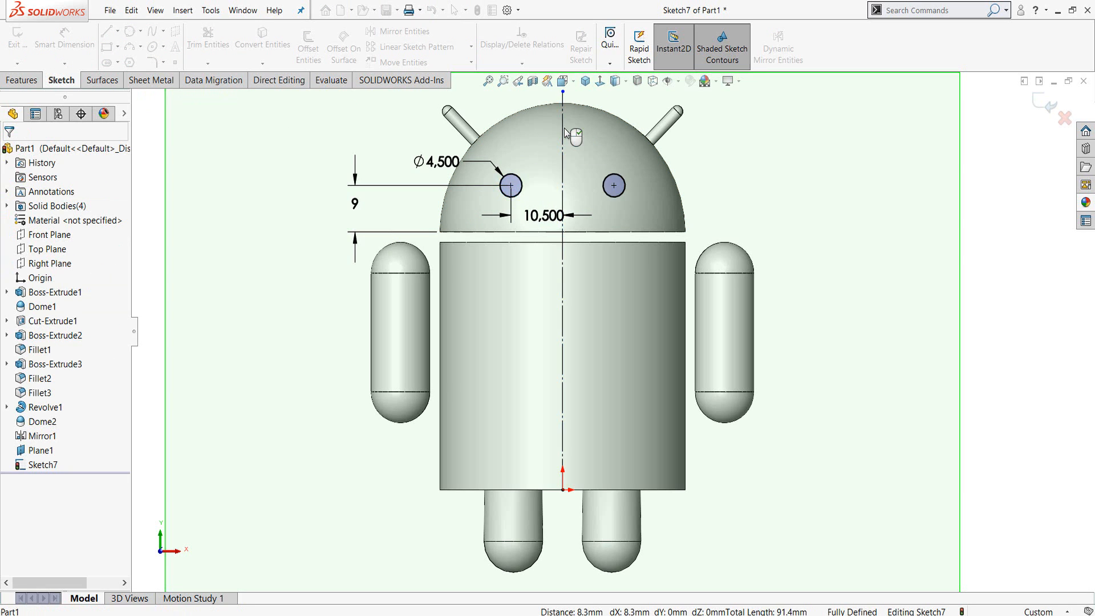
# - Cut both eye circles into the dome head with a blind Extruded Cut 8 mm deep from the sketch plane
pyautogui.scroll(2, 605, 198)
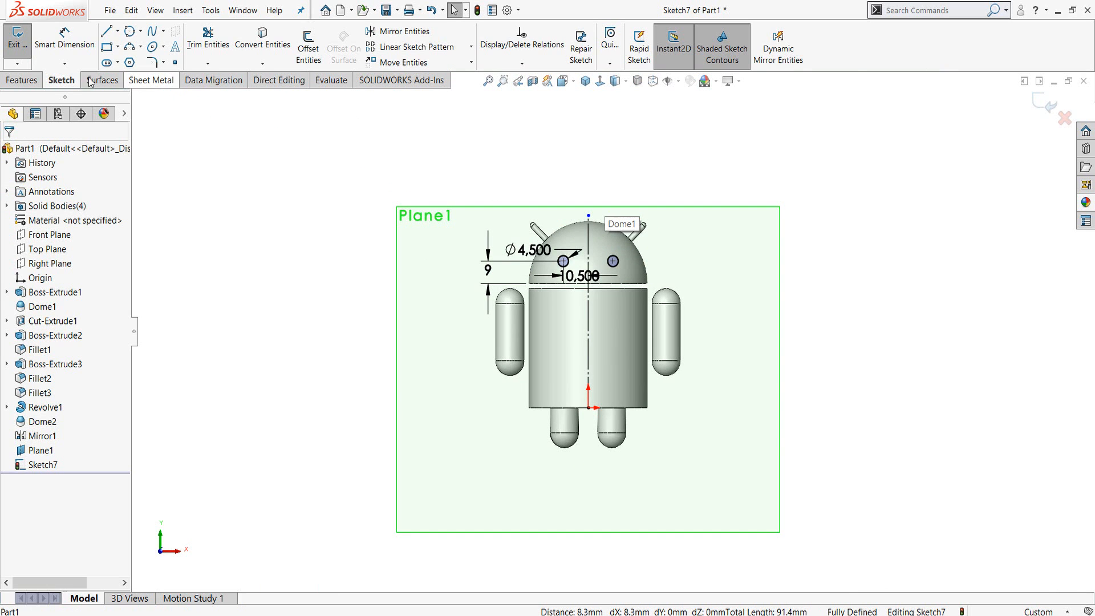
pyautogui.click(22, 80)
pyautogui.click(197, 46)
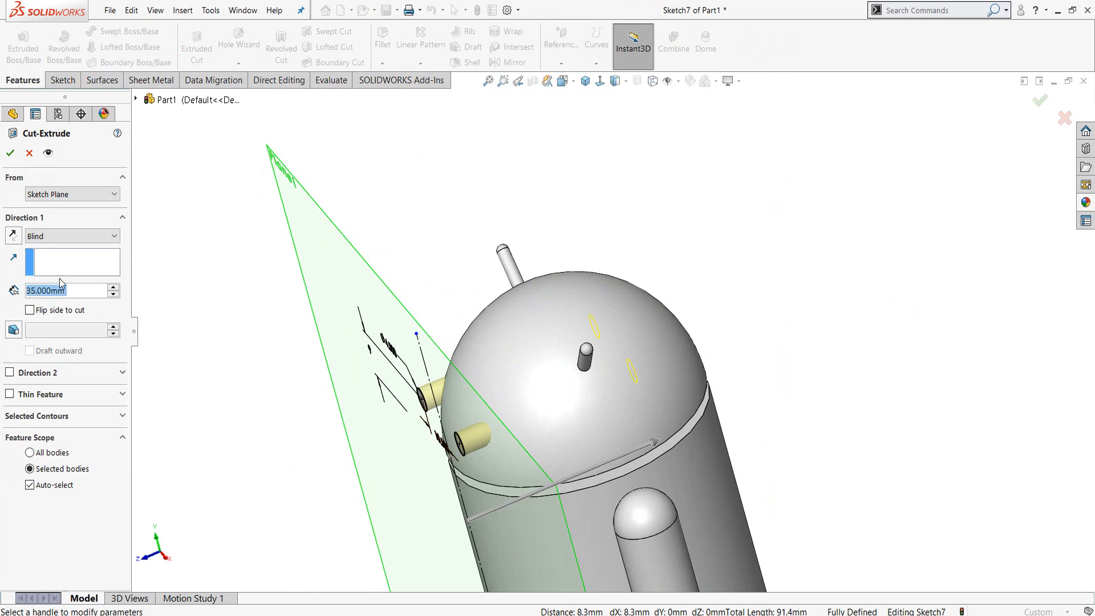
pyautogui.write('8')
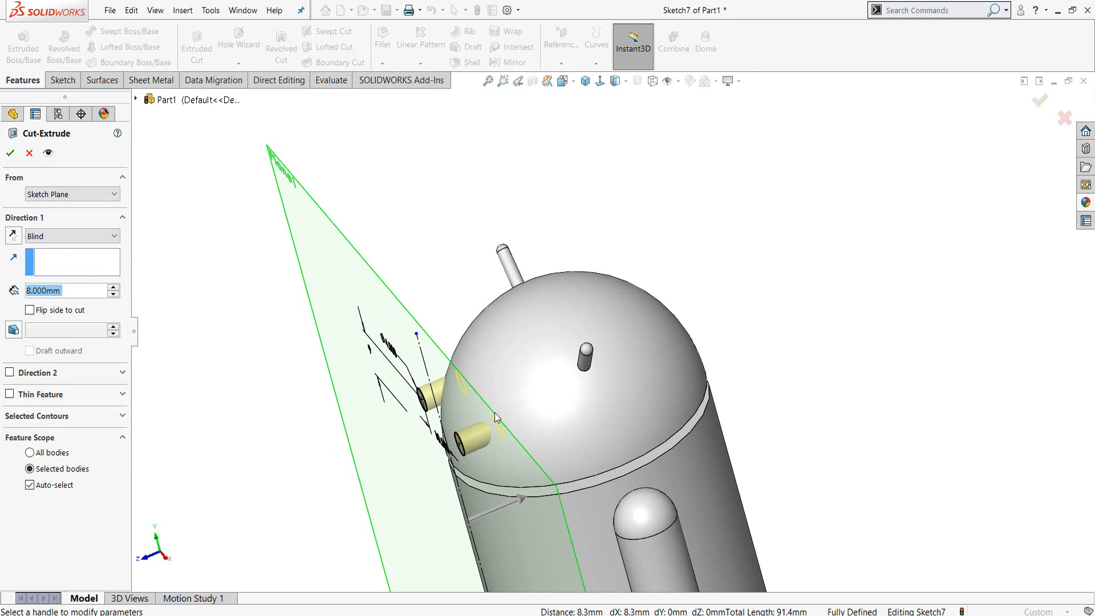
pyautogui.click(12, 154)
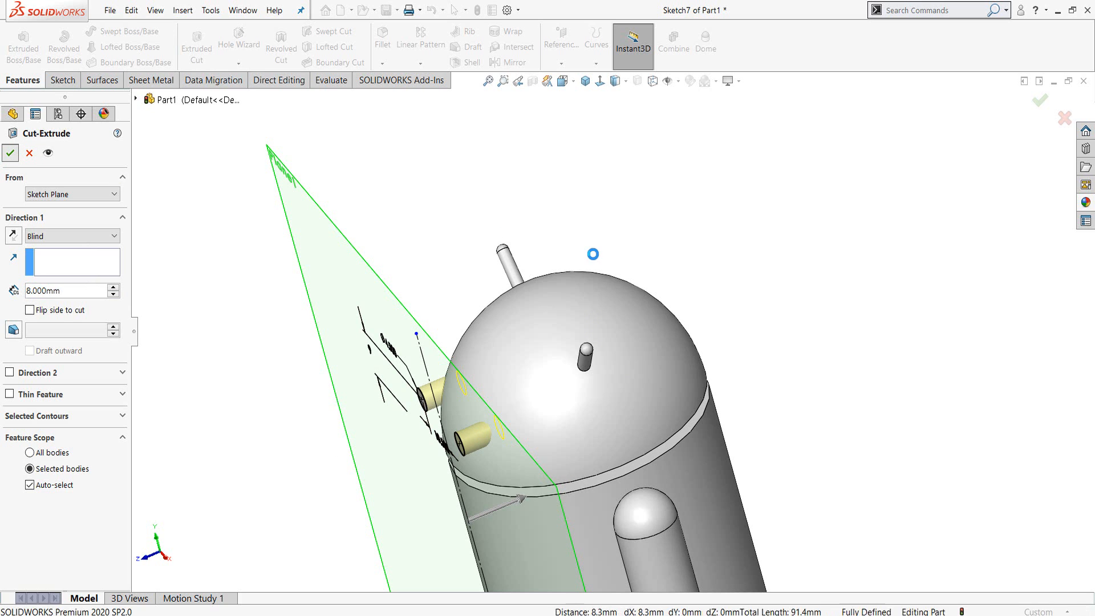
# - Hide the front offset plane and view the whole figure from the front at an angle
pyautogui.click(304, 187)
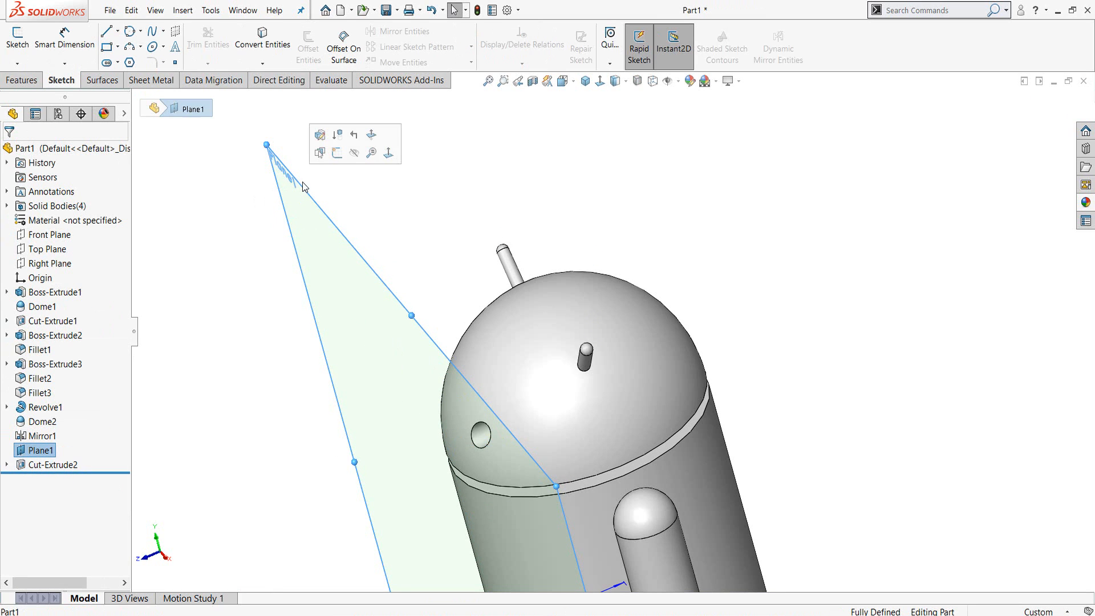
pyautogui.click(354, 153)
pyautogui.moveTo(631, 367); pyautogui.dragTo(655, 374, button='middle')
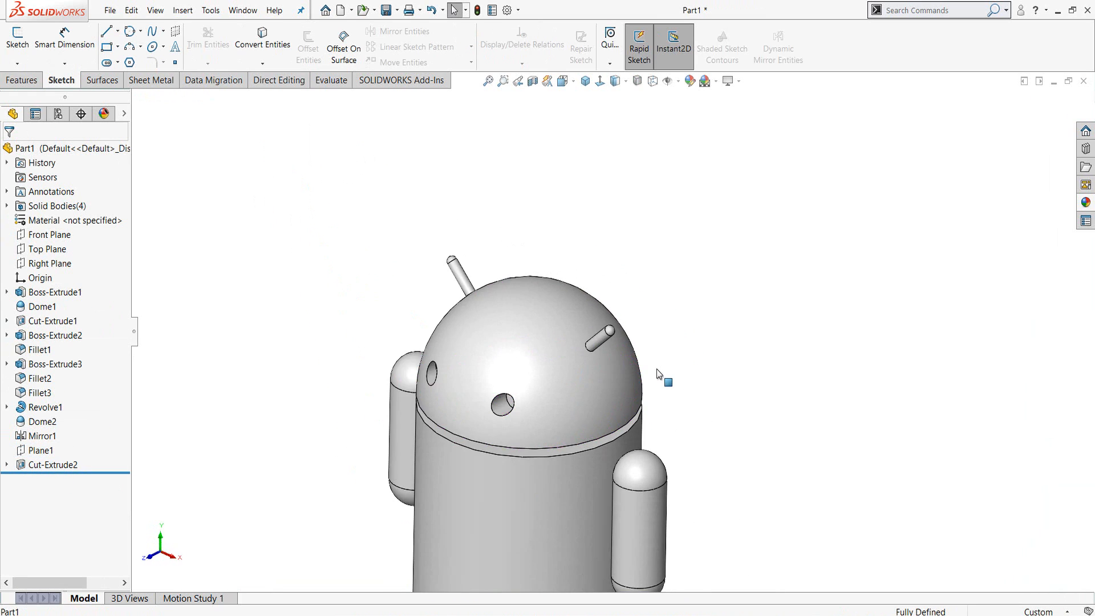
pyautogui.scroll(3, 655, 374)
pyautogui.moveTo(593, 455); pyautogui.dragTo(559, 391, button='middle')
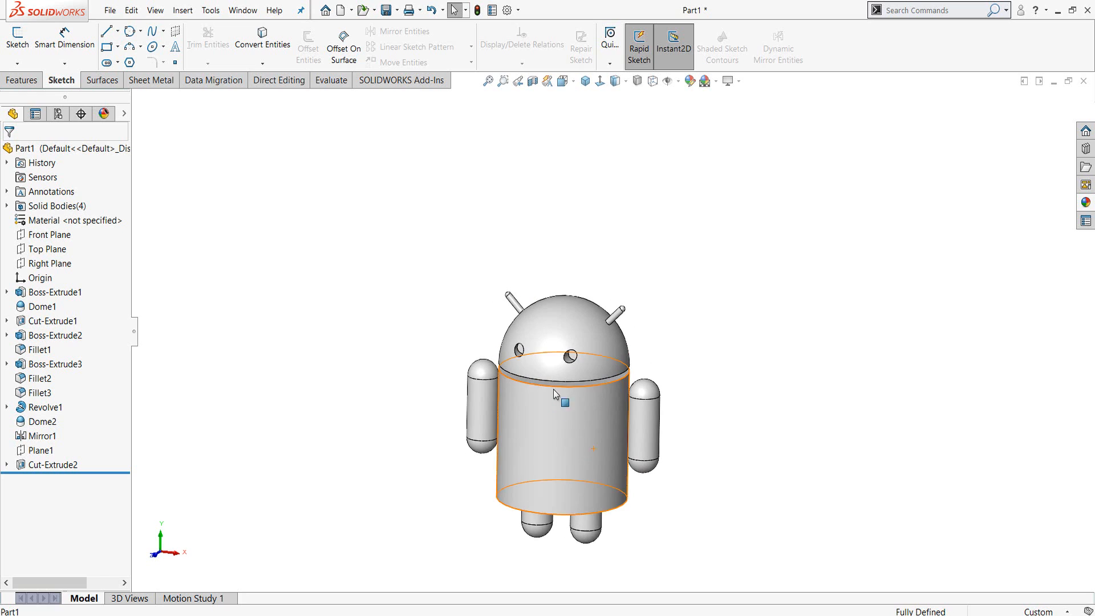
# - Apply a pure green appearance (RGB 0, 255, 0) to the whole part, keeping the appearance settings open for further coloring
pyautogui.click(689, 81)
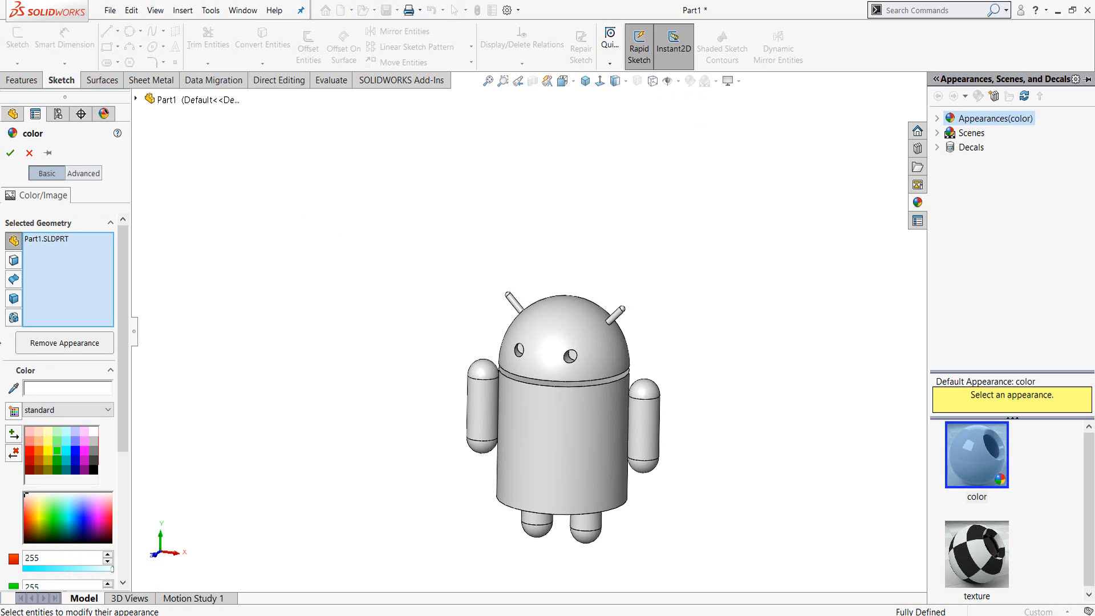
pyautogui.moveTo(122, 237); pyautogui.dragTo(122, 270)
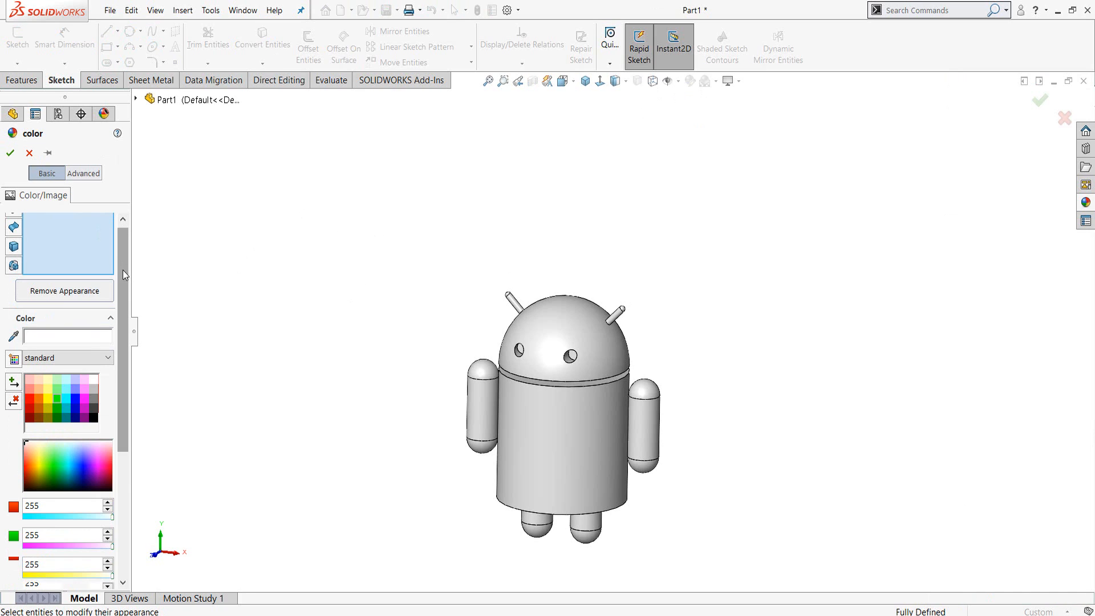
pyautogui.click(57, 395)
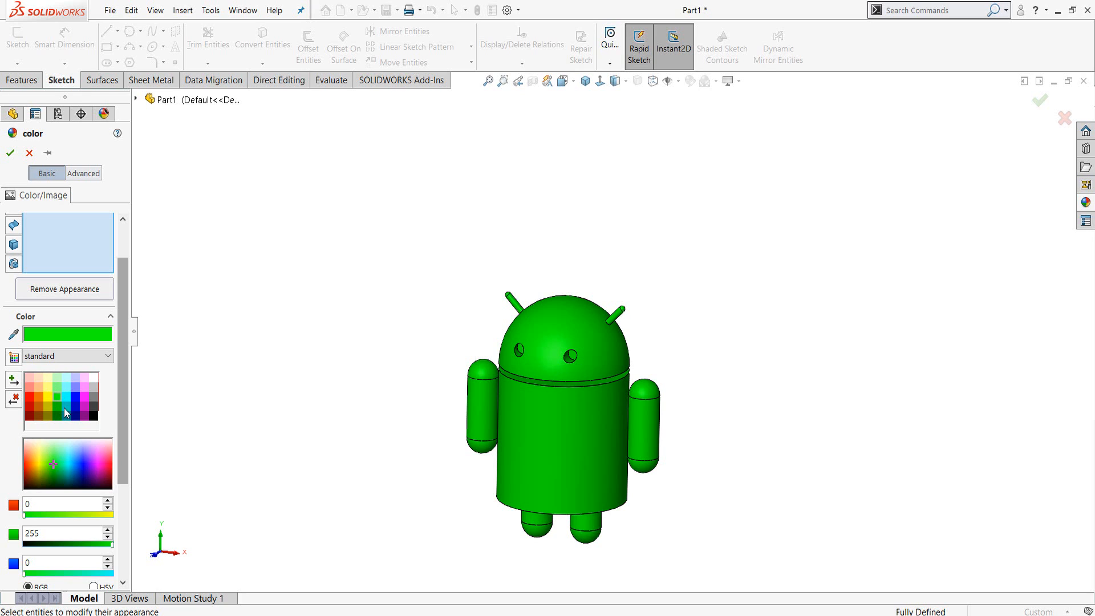
pyautogui.moveTo(122, 346); pyautogui.dragTo(122, 333)
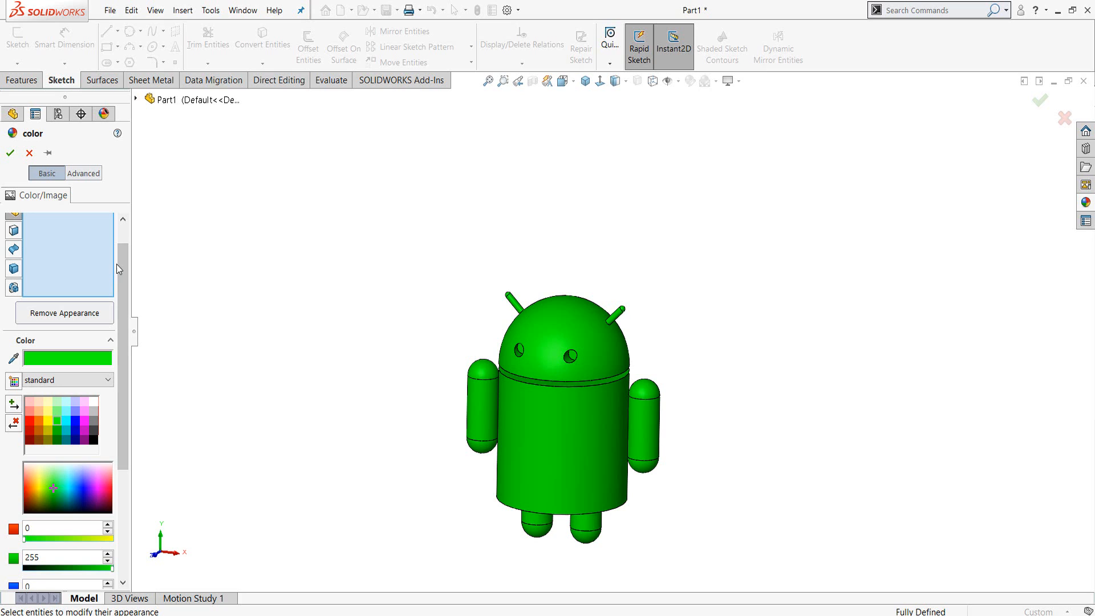
pyautogui.moveTo(121, 264); pyautogui.dragTo(121, 246)
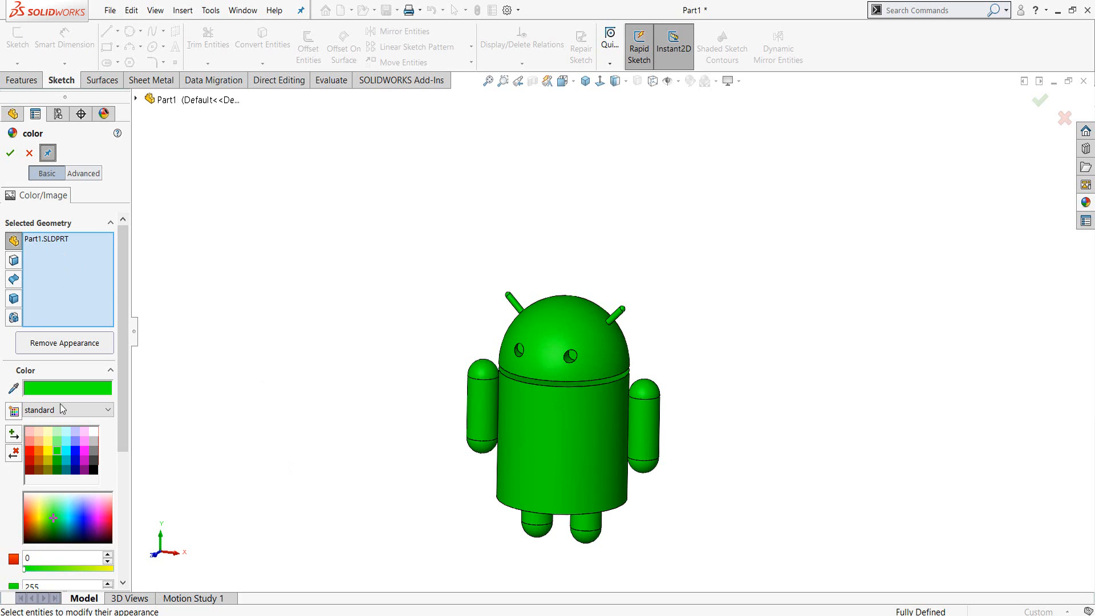
pyautogui.click(9, 155)
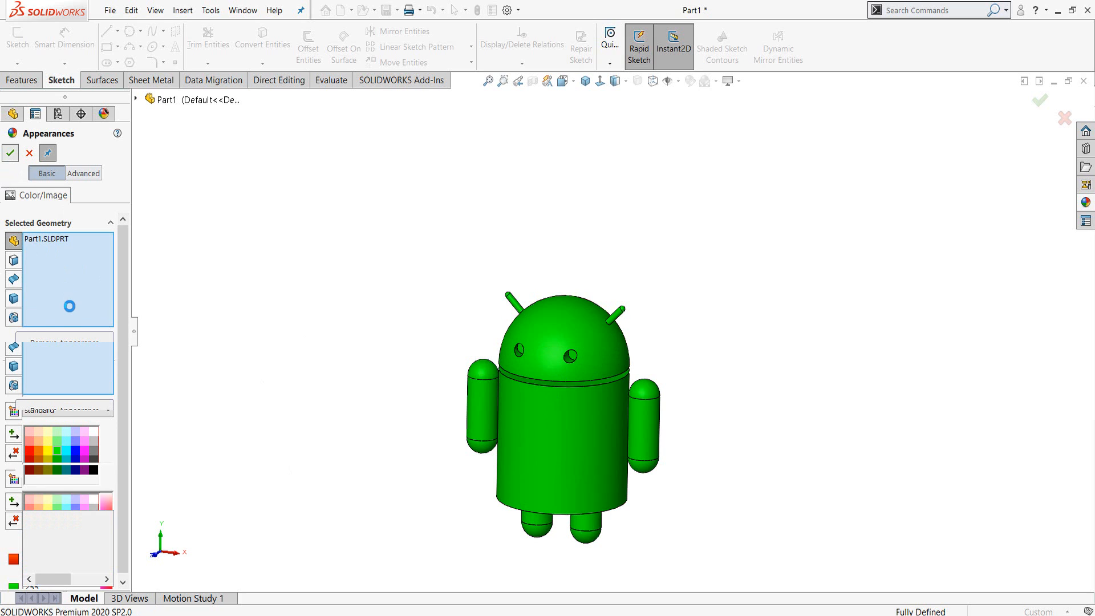
# - Color the inner end faces of both eye holes black from the standard palette and finish editing appearances
pyautogui.scroll(-5, 518, 317)
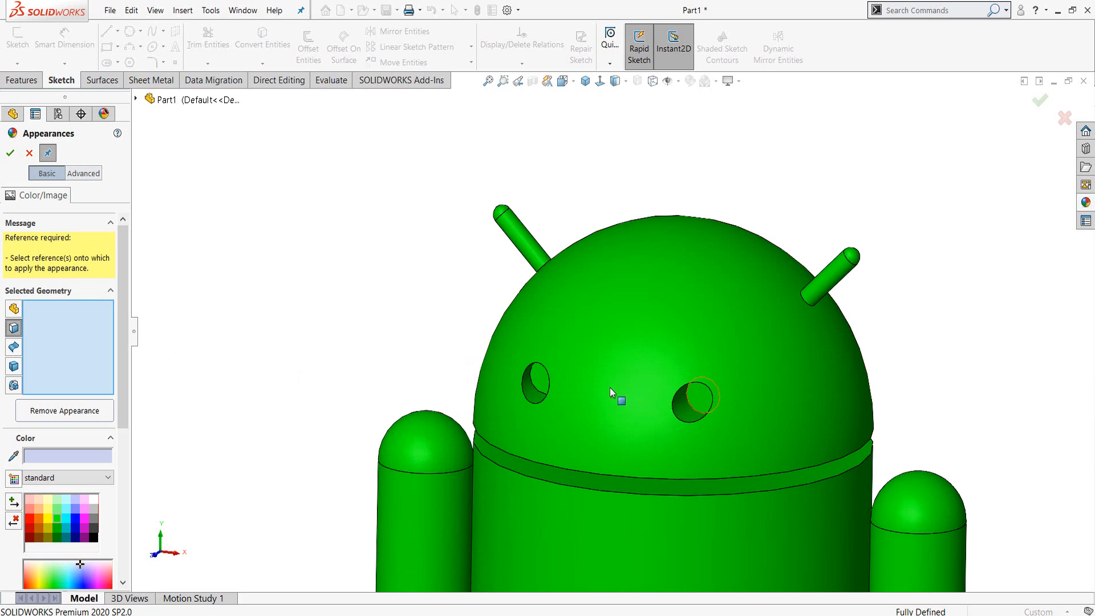
pyautogui.scroll(-2, 610, 392)
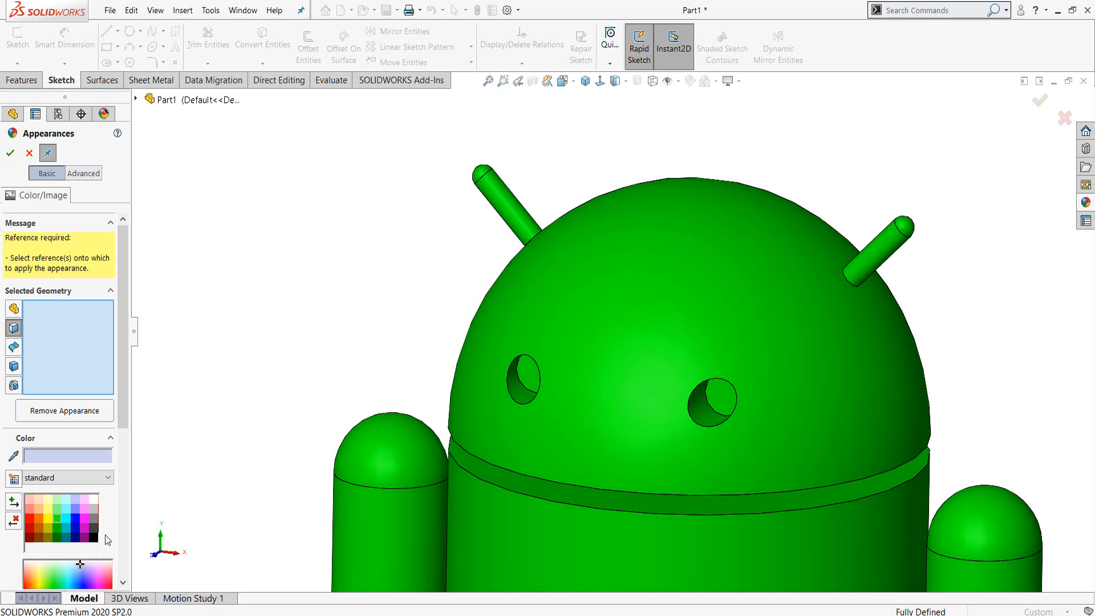
pyautogui.click(95, 537)
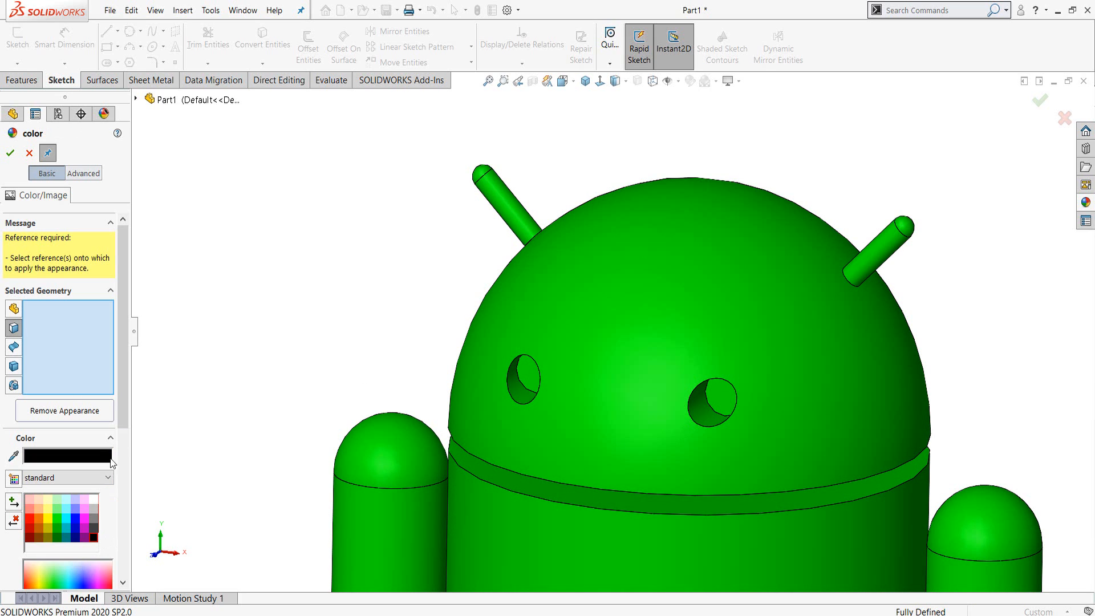
pyautogui.click(14, 329)
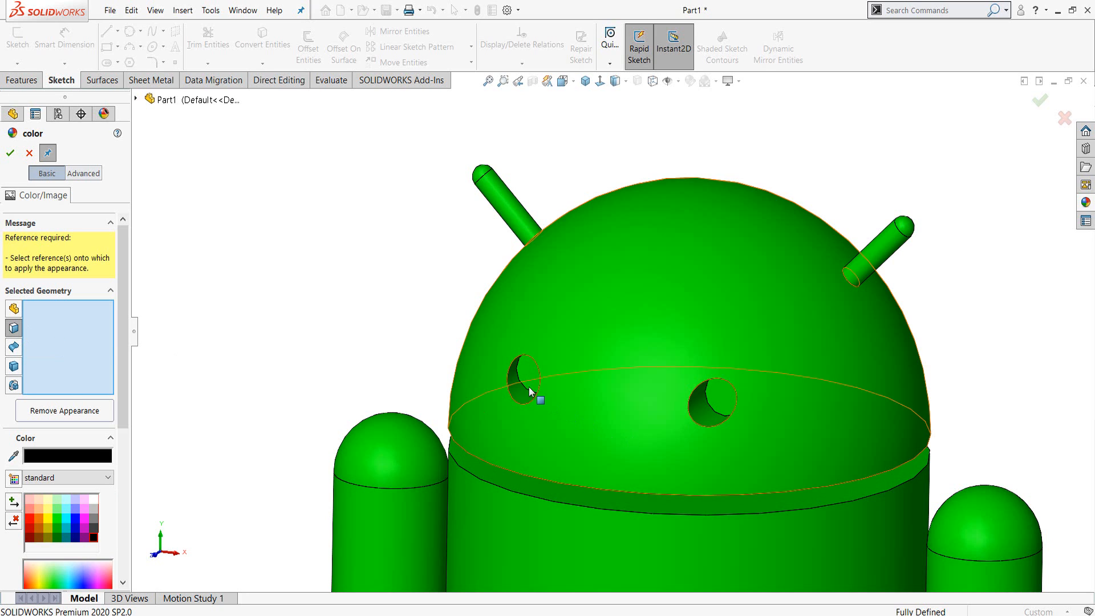
pyautogui.click(721, 394)
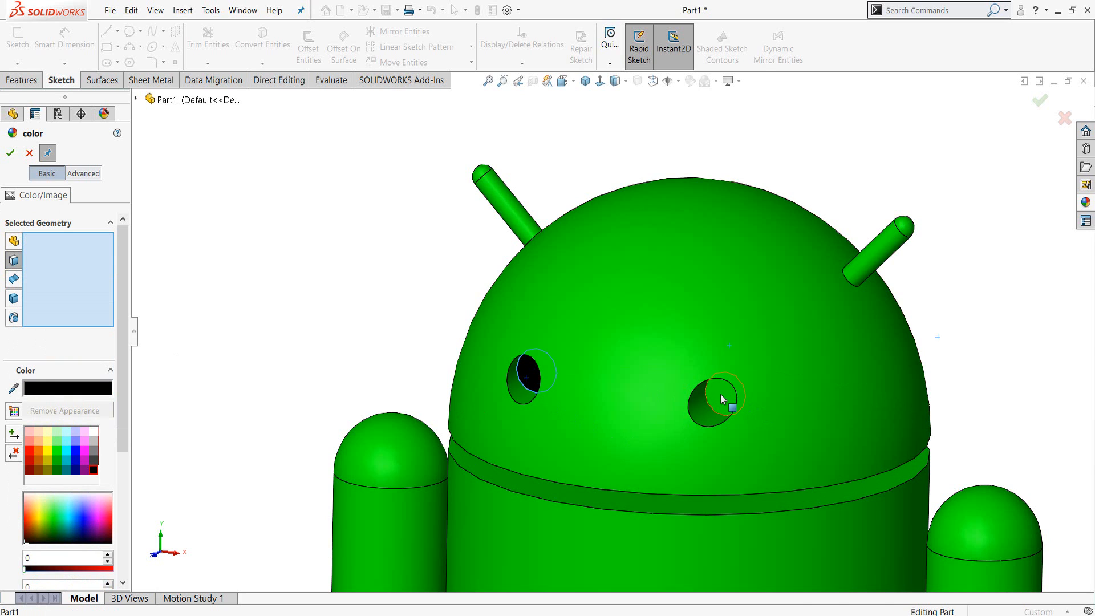
pyautogui.click(12, 153)
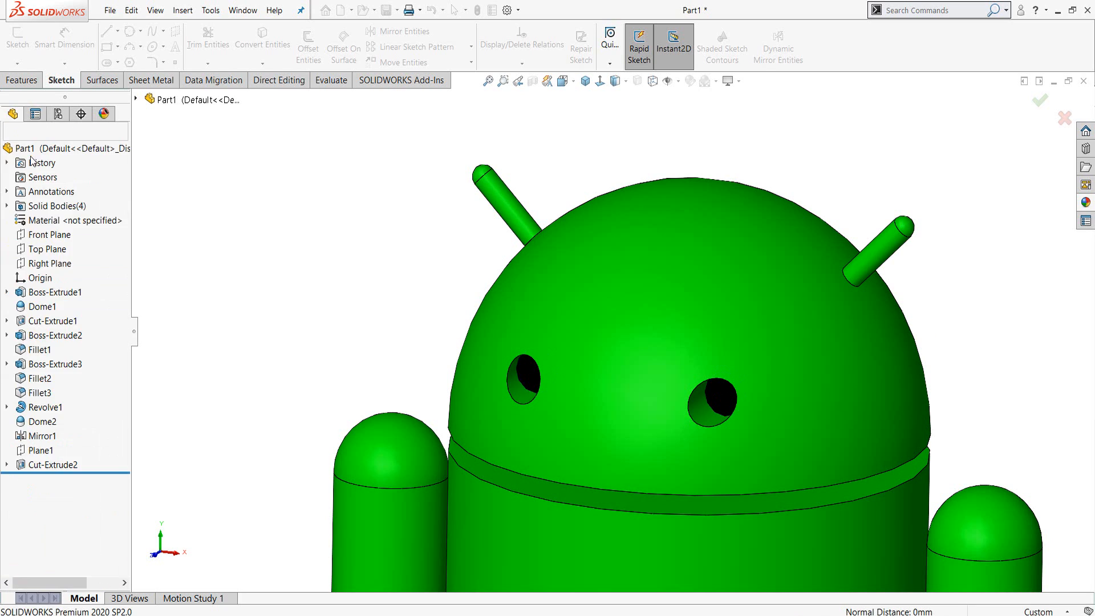
# - Inspect the colored figure from several angles and in isometric, ending with a view normal to the Front Plane and nothing selected
pyautogui.scroll(8, 525, 359)
pyautogui.moveTo(660, 445); pyautogui.dragTo(507, 589, button='middle')
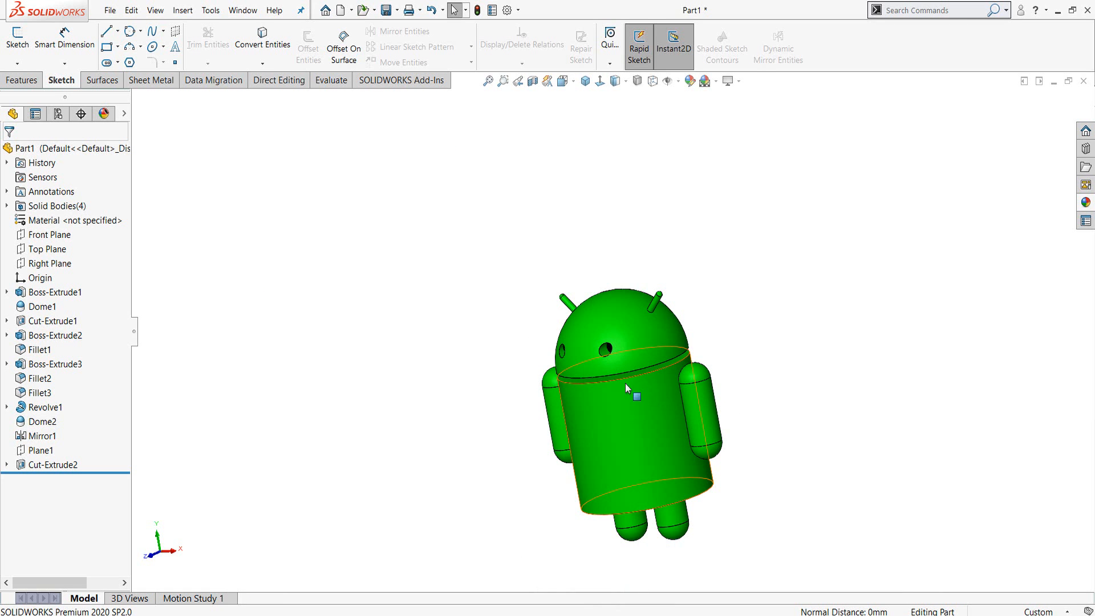
pyautogui.moveTo(625, 384); pyautogui.dragTo(710, 326, button='middle')
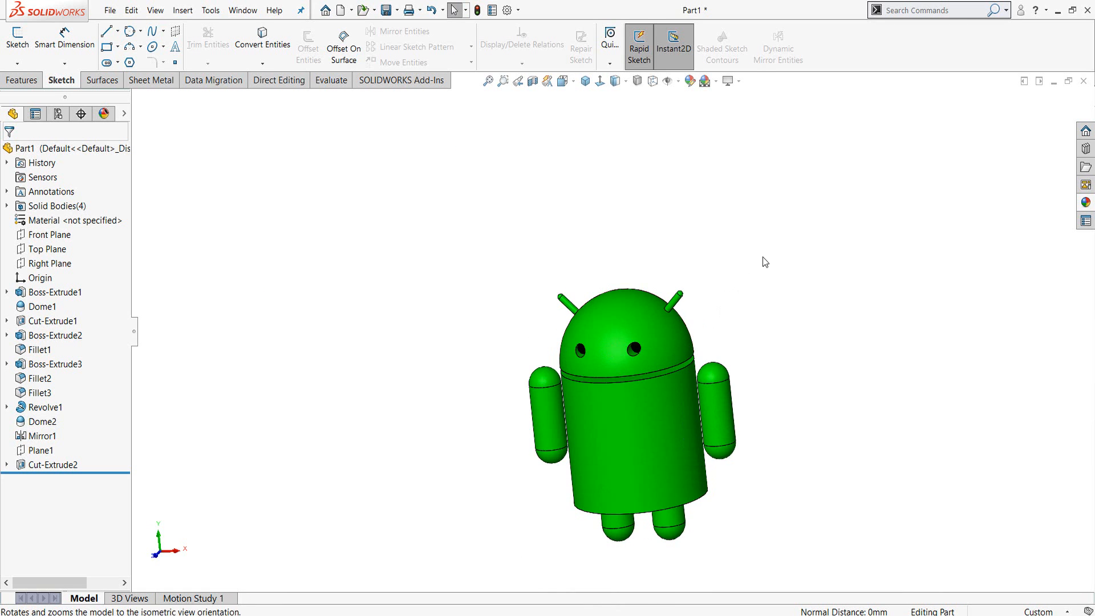
pyautogui.hotkey('ctrl', '7')
pyautogui.click(63, 238)
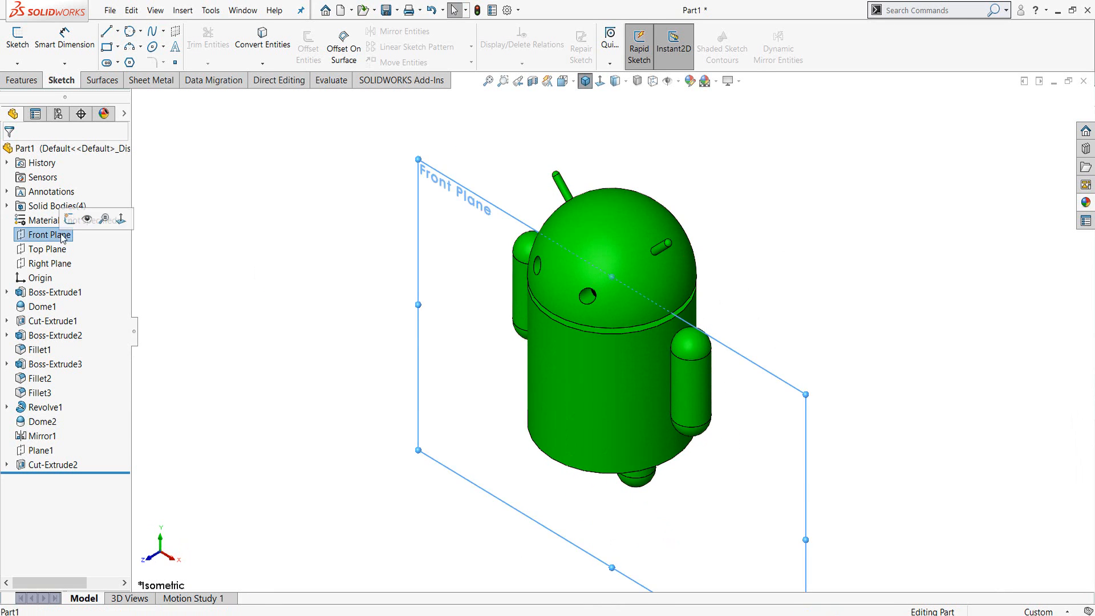
pyautogui.click(121, 219)
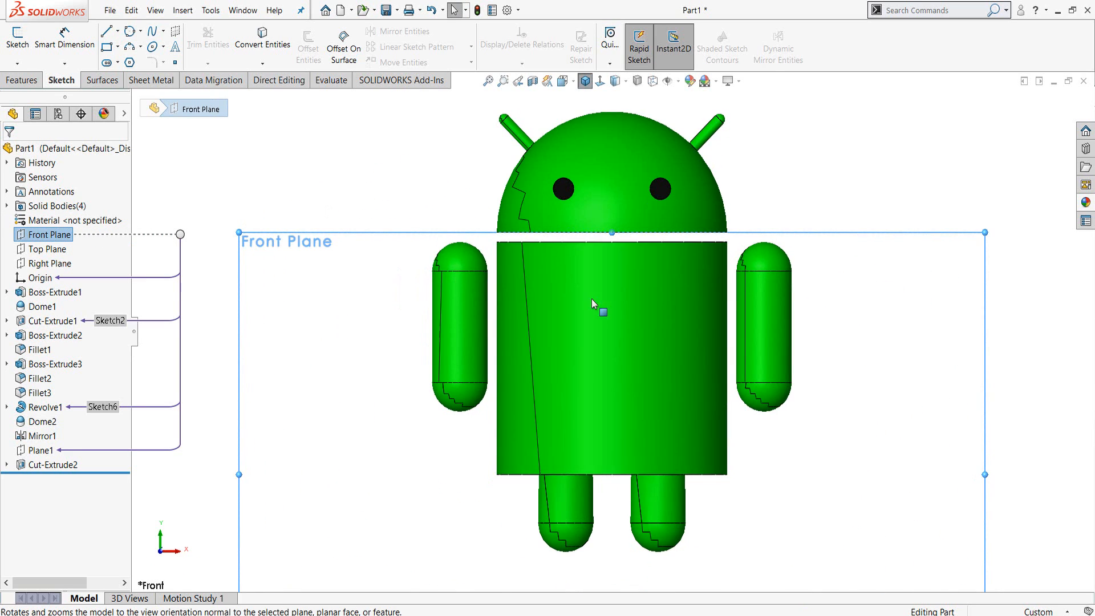
pyautogui.click(828, 203)
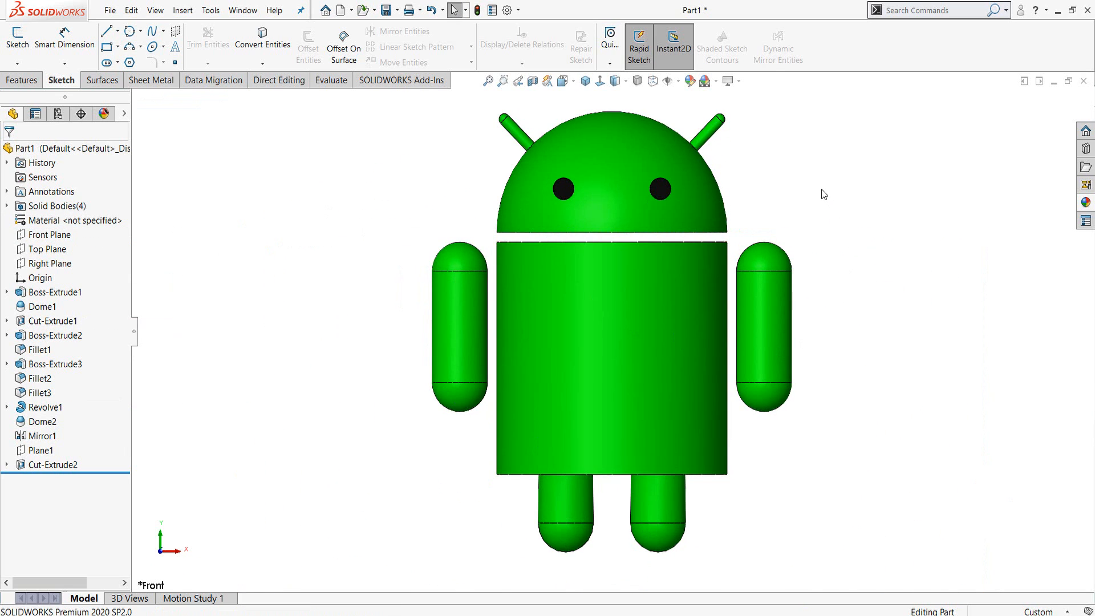